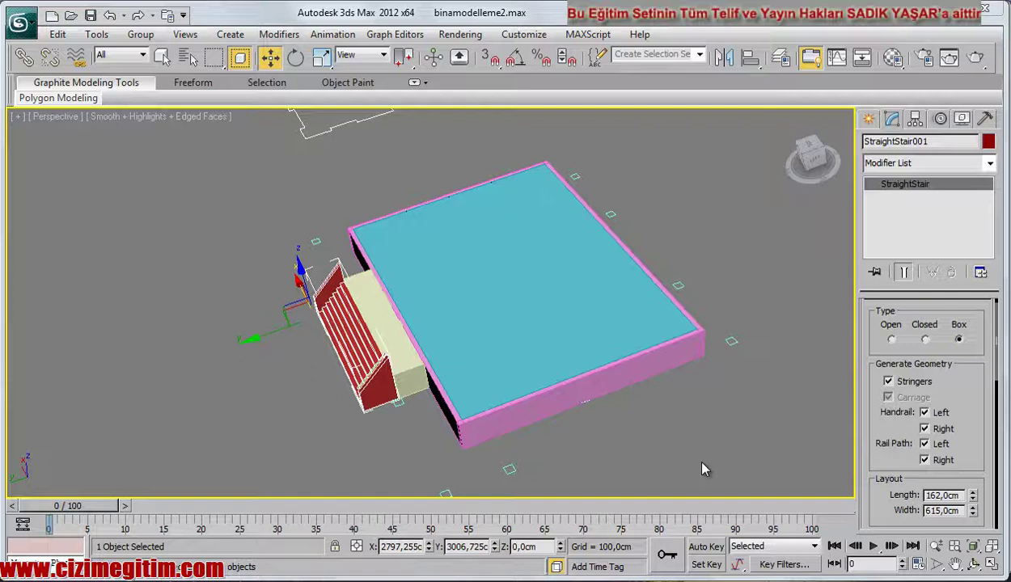
Select the wall Wall001 and make it see-through with Alt+X
mouse_move(701, 470)
middle_mouse_down()
mouse_move(704, 388)
mouse_move(617, 403)
mouse_move(606, 410)
mouse_move(620, 415)
mouse_move(581, 426)
mouse_move(521, 236)
mouse_move(526, 245)
middle_mouse_up()
scroll(574, 422, "down", 3)
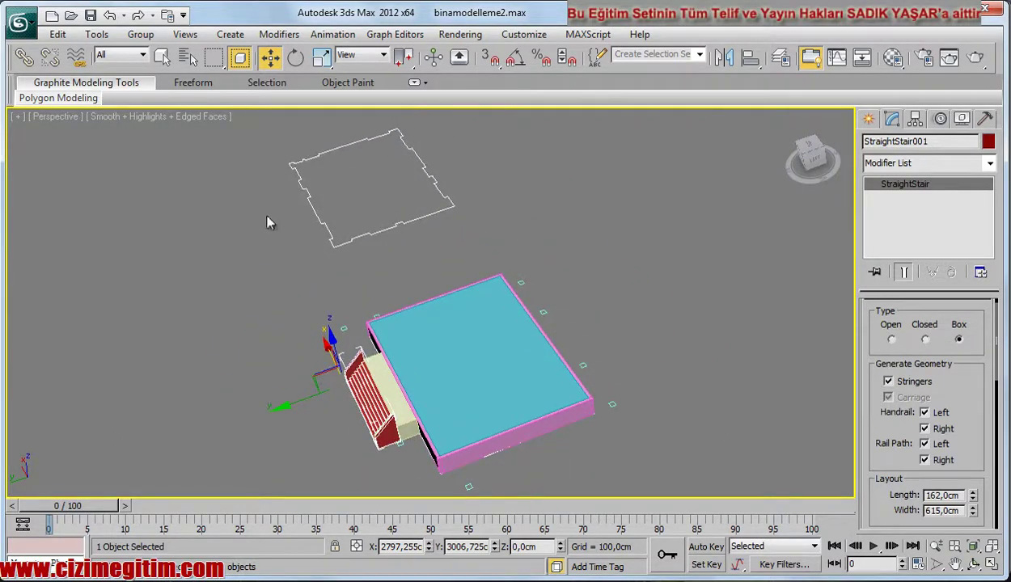
middle_click_drag(269, 223, 335, 258)
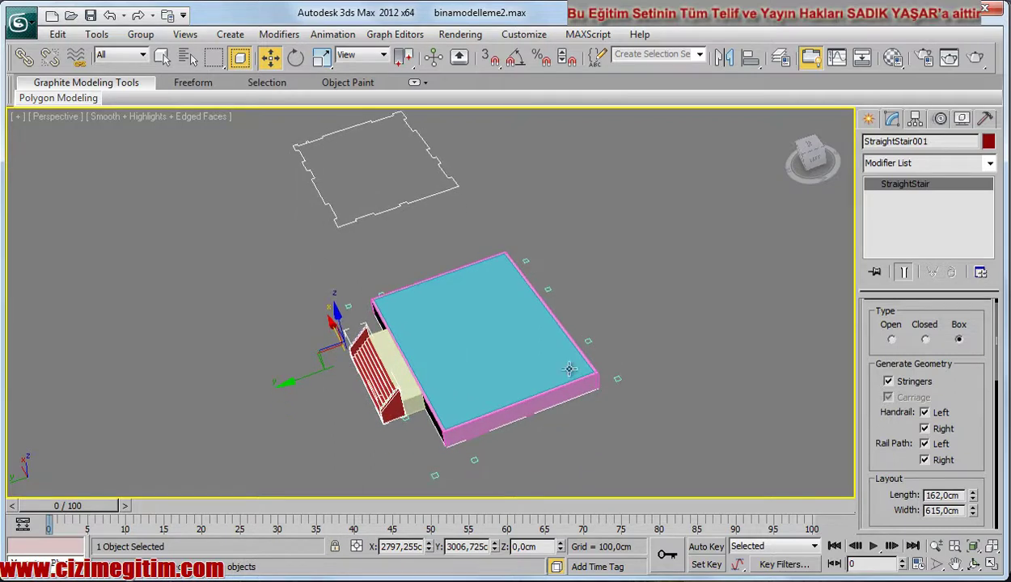
scroll(500, 418, "up", 1)
scroll(508, 409, "up", 1)
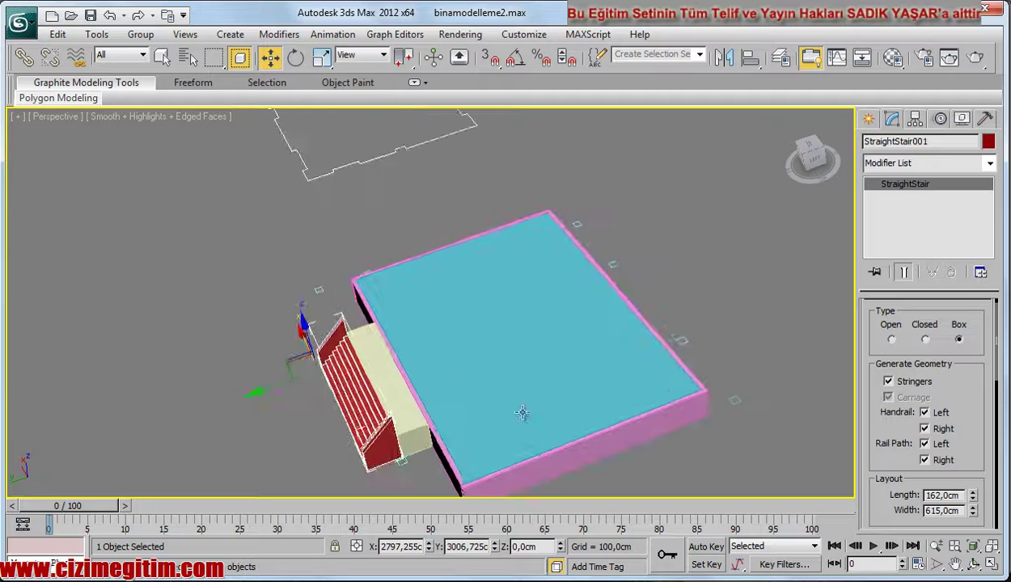
scroll(574, 429, "up", 1)
left_click(557, 412)
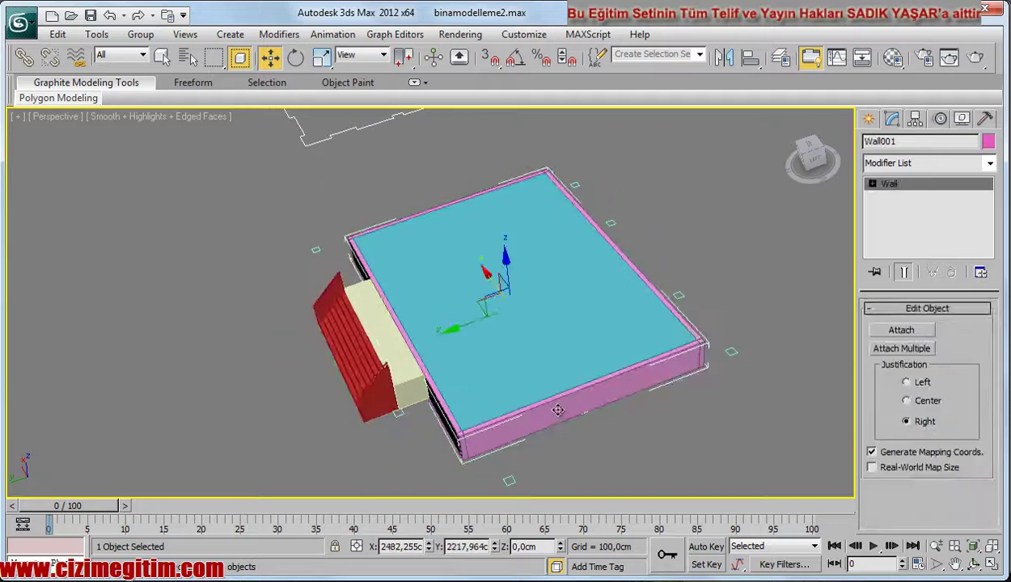
key("alt+x")
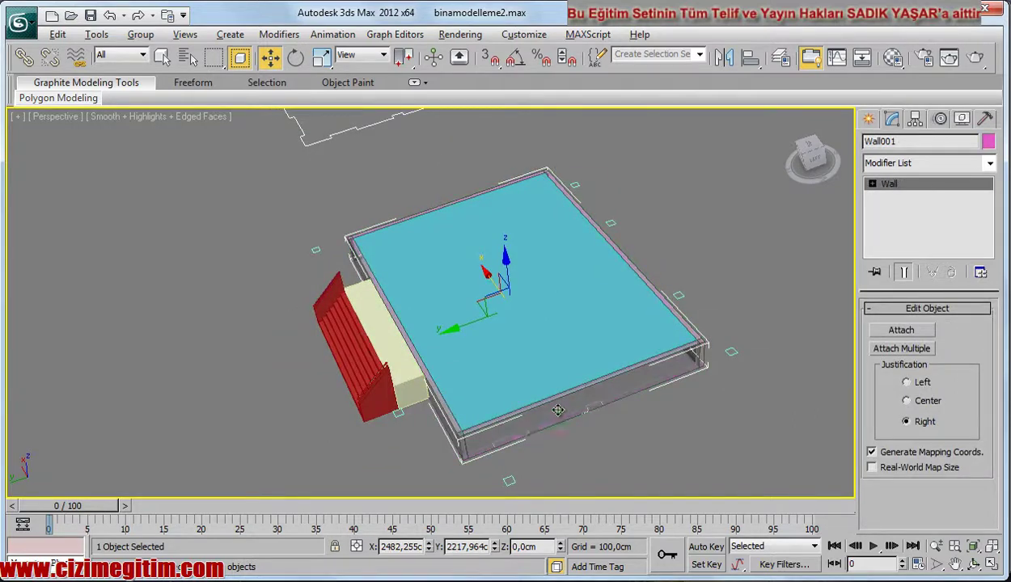
Zoom in on the see-through wall to view its openings
scroll(514, 404, "up", 2)
scroll(520, 370, "up", 2)
scroll(520, 370, "up", 2)
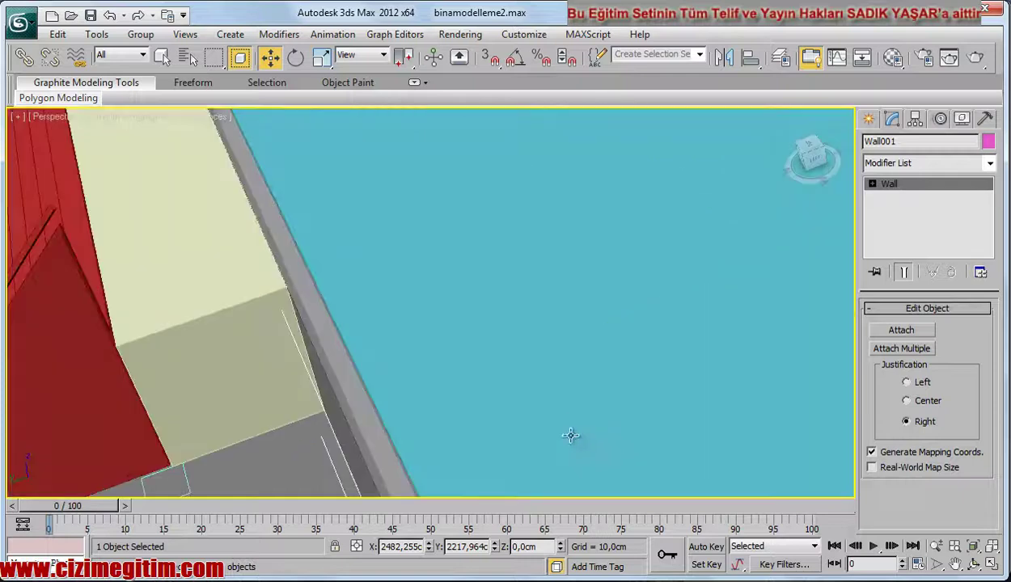
scroll(573, 377, "up", 2)
scroll(524, 278, "up", 1)
scroll(405, 323, "up", 1)
scroll(442, 364, "down", 3)
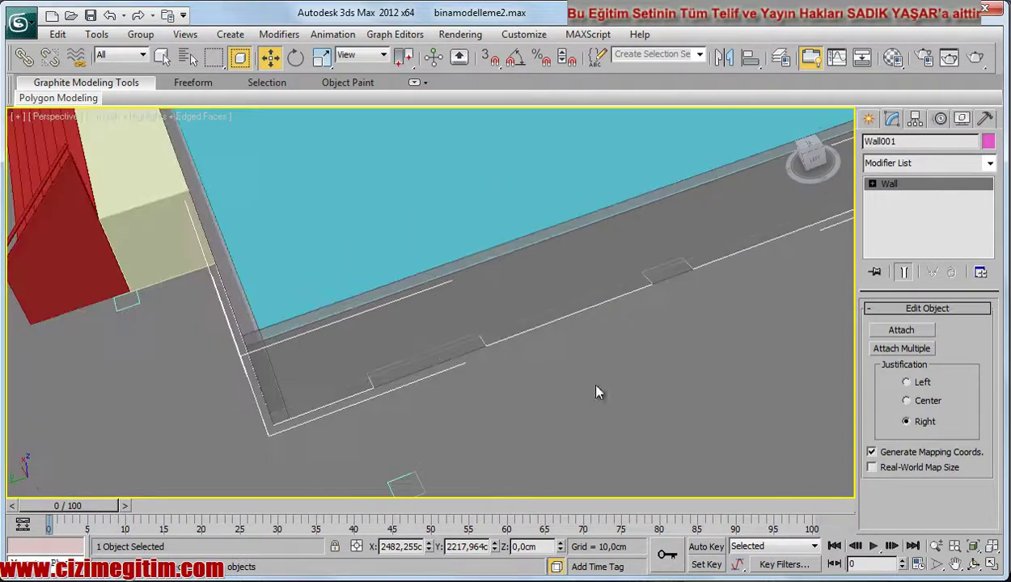
scroll(573, 360, "down", 3)
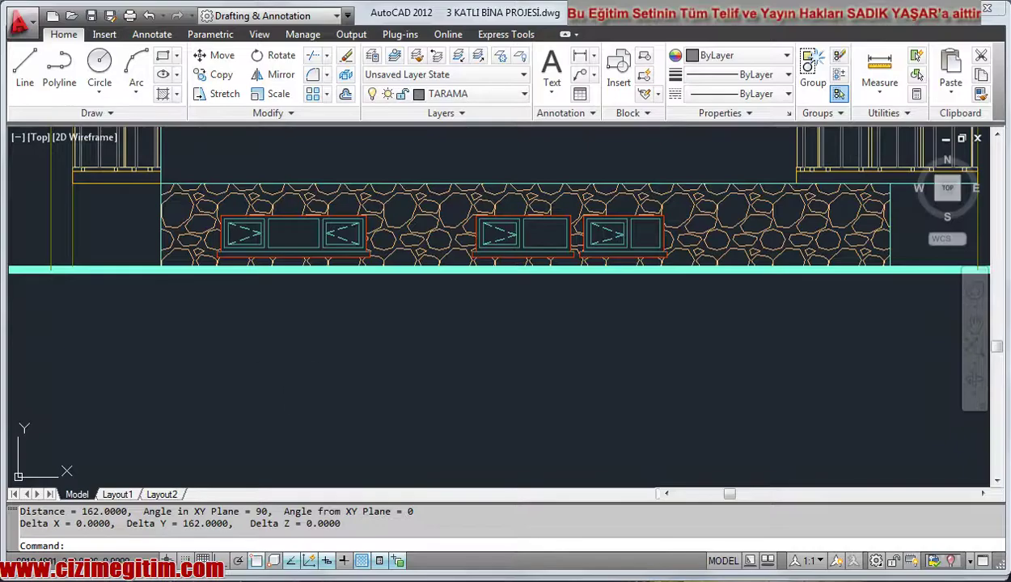
Measure the ground-floor window corner with DIST, reading a 50-unit vertical distance
mouse_move(279, 360)
middle_mouse_down()
mouse_move(271, 374)
mouse_move(262, 343)
mouse_move(255, 371)
middle_mouse_up()
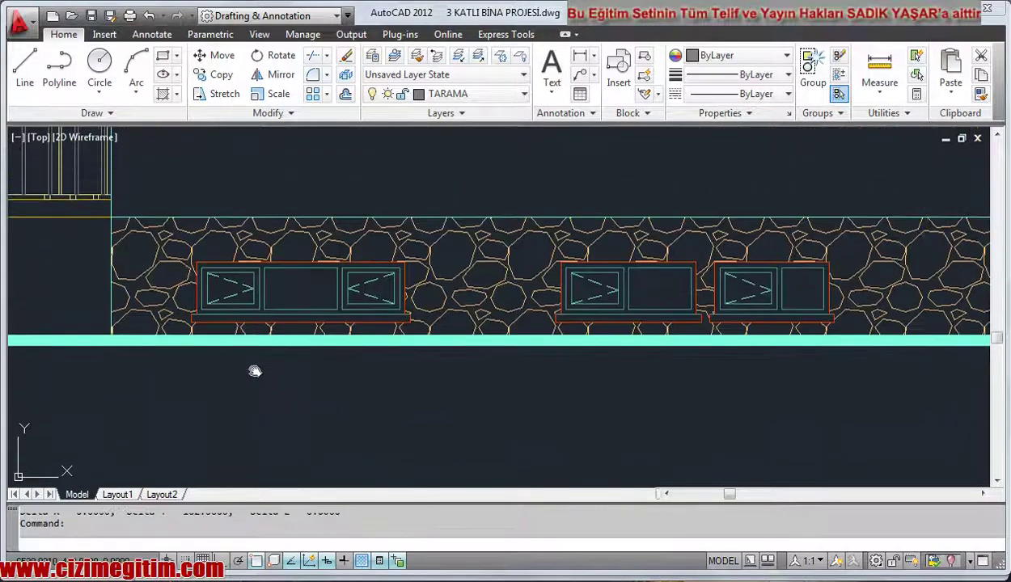
type("di")
key("Return")
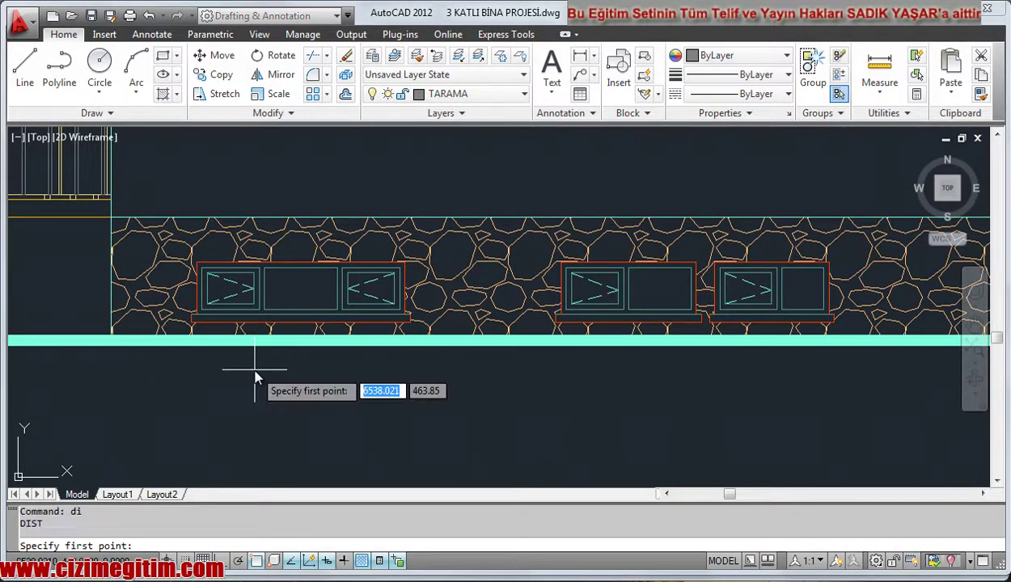
scroll(312, 355, "up", 1)
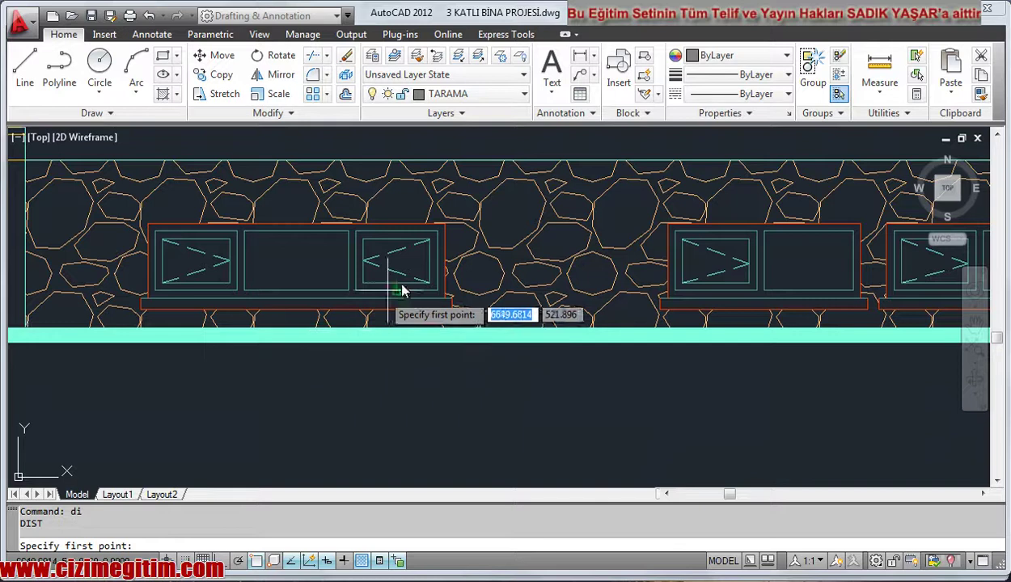
left_click(441, 302)
scroll(442, 243, "up", 2)
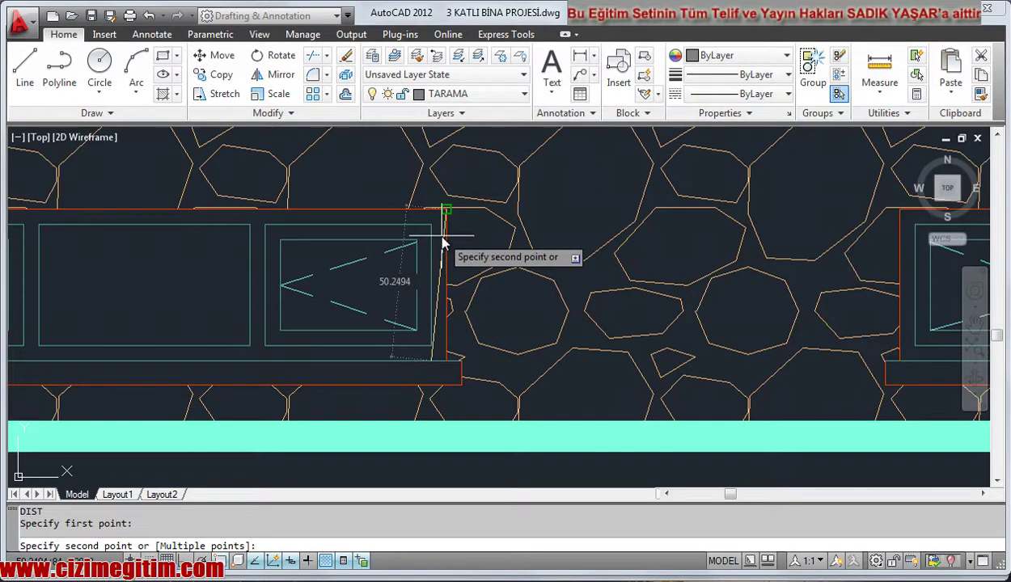
left_click(429, 224)
scroll(414, 271, "down", 2)
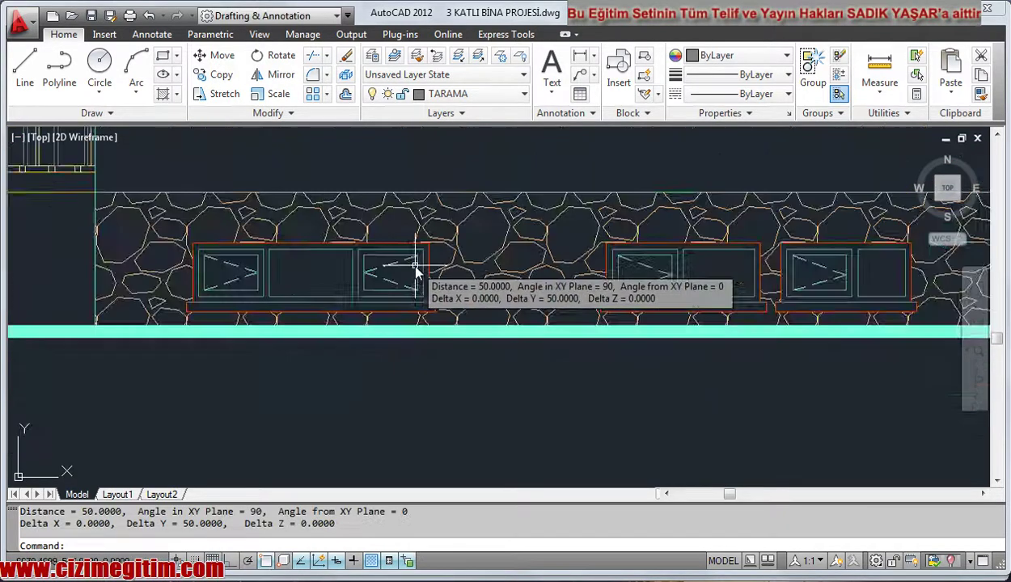
scroll(415, 271, "down", 2)
scroll(429, 297, "down", 1)
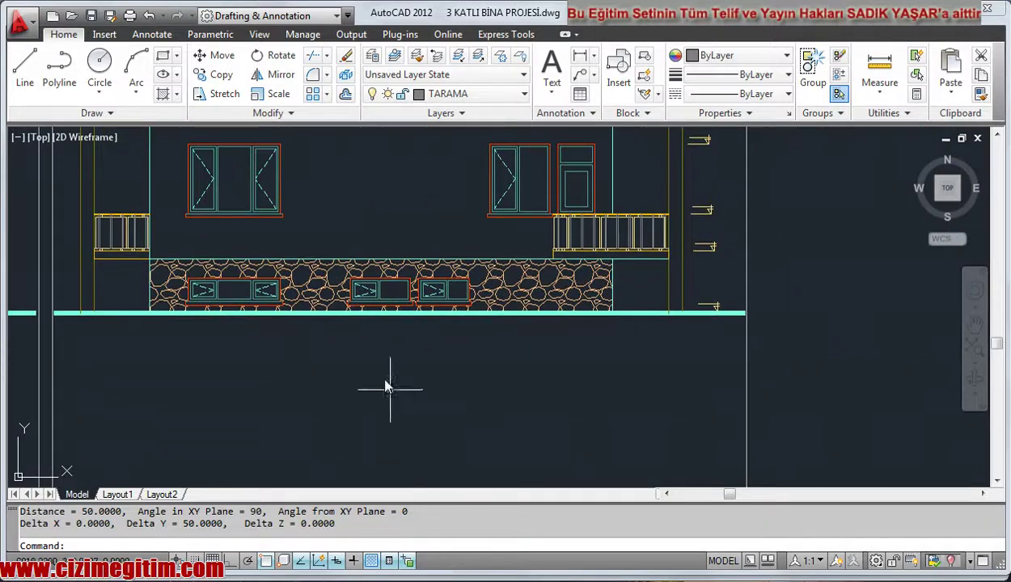
middle_click_drag(388, 388, 398, 374)
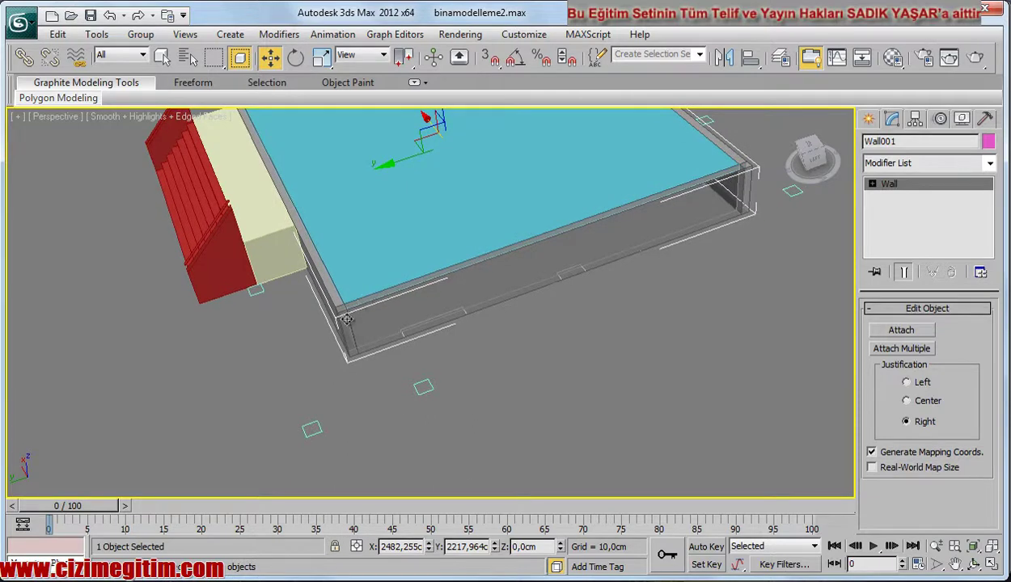
Maximize the Top viewport zoomed onto the walls and show the Create panel
key("alt+w")
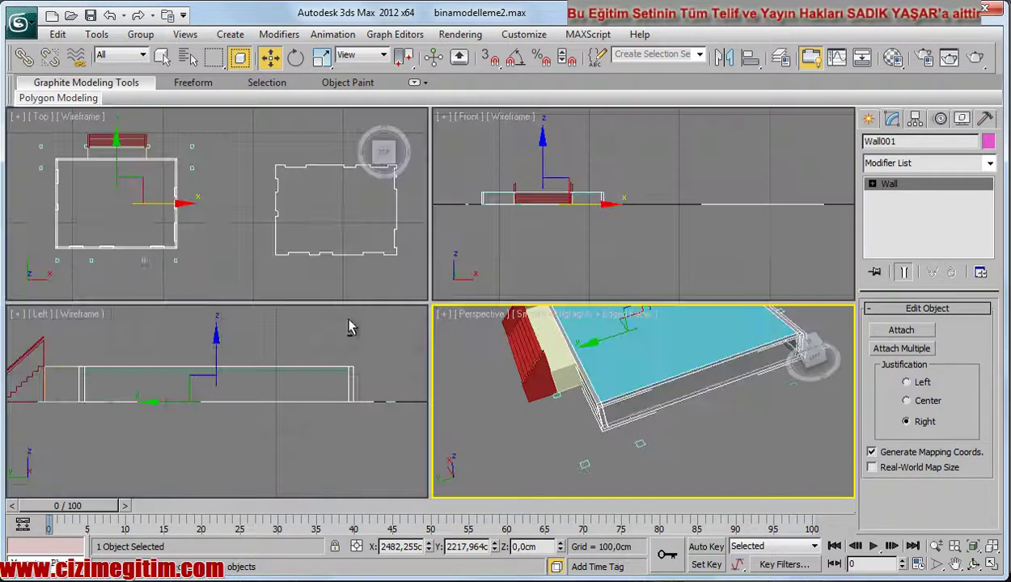
middle_click_drag(181, 287, 229, 257)
scroll(229, 258, "up", 3)
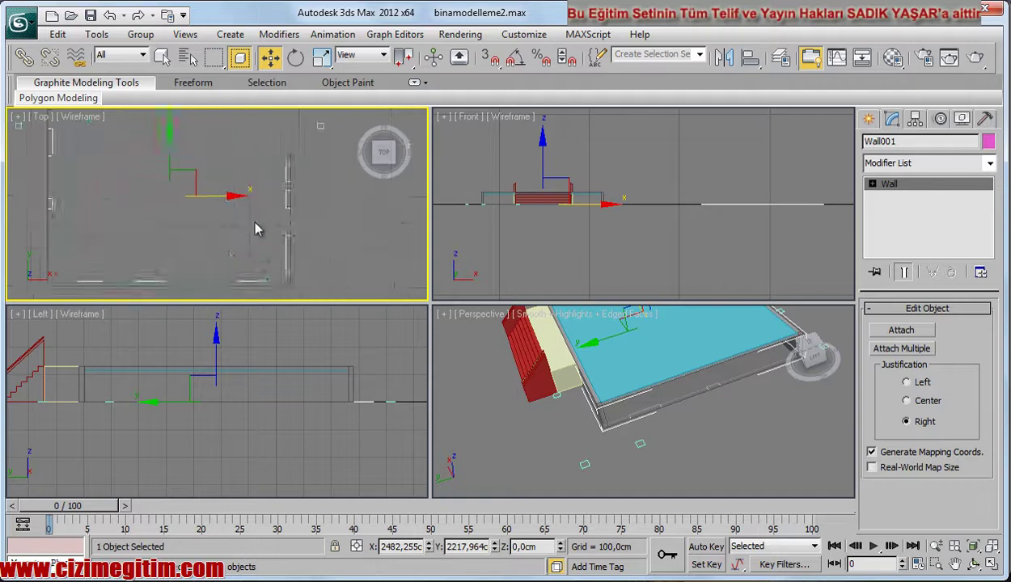
mouse_move(154, 221)
middle_mouse_down()
mouse_move(159, 232)
mouse_move(167, 197)
mouse_move(181, 215)
middle_mouse_up()
key("alt+w")
mouse_move(332, 268)
middle_mouse_down()
mouse_move(388, 255)
mouse_move(400, 275)
middle_mouse_up()
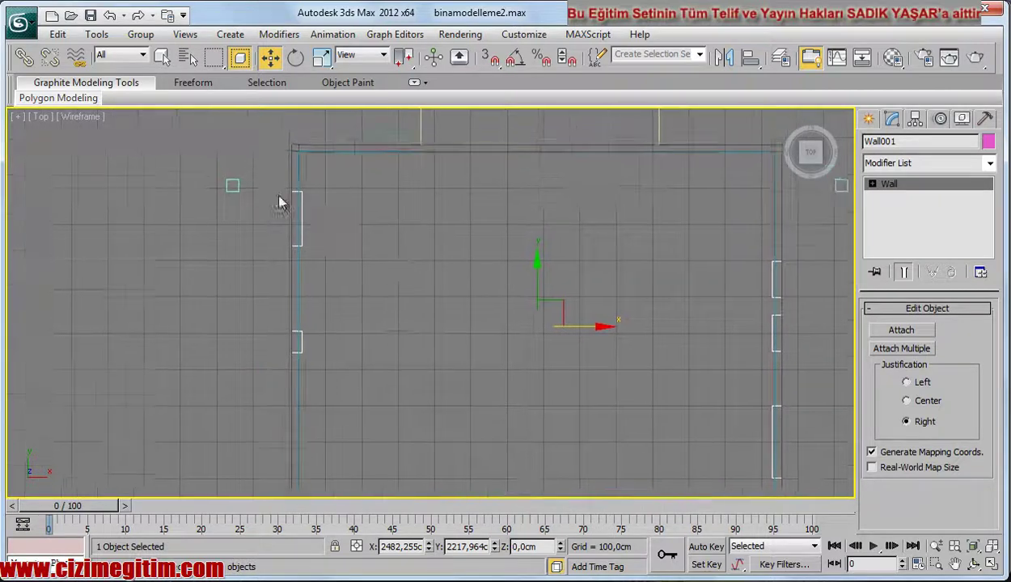
scroll(317, 232, "up", 2)
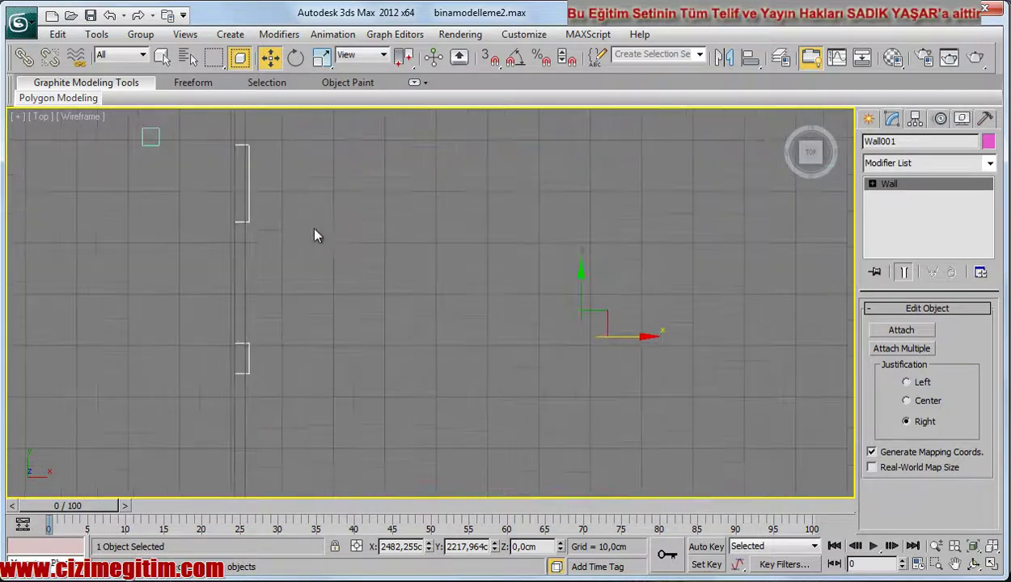
left_click(869, 119)
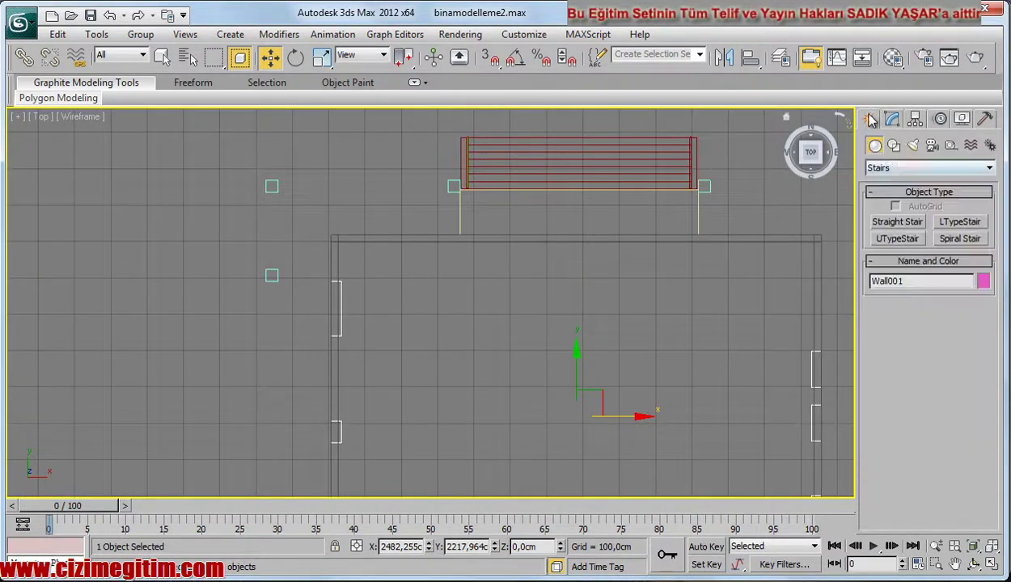
Switch the Create panel category from Stairs to Windows
left_click(886, 168)
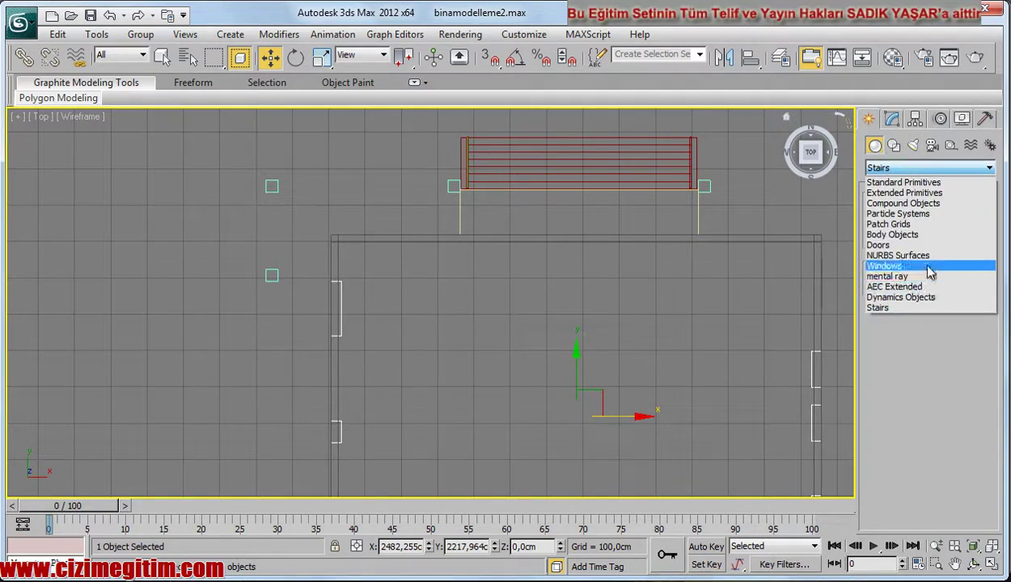
left_click(890, 266)
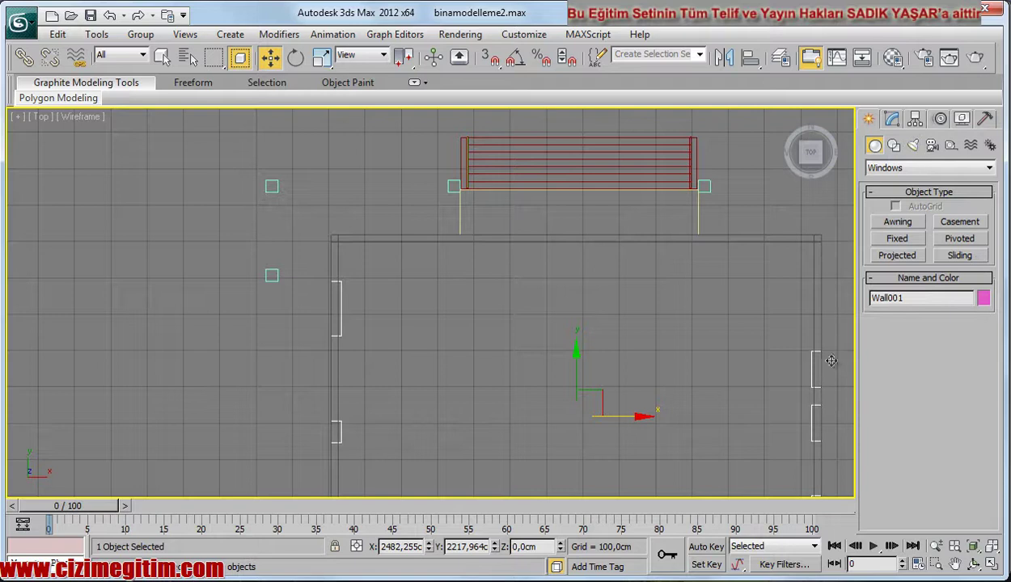
middle_click_drag(364, 420, 374, 399)
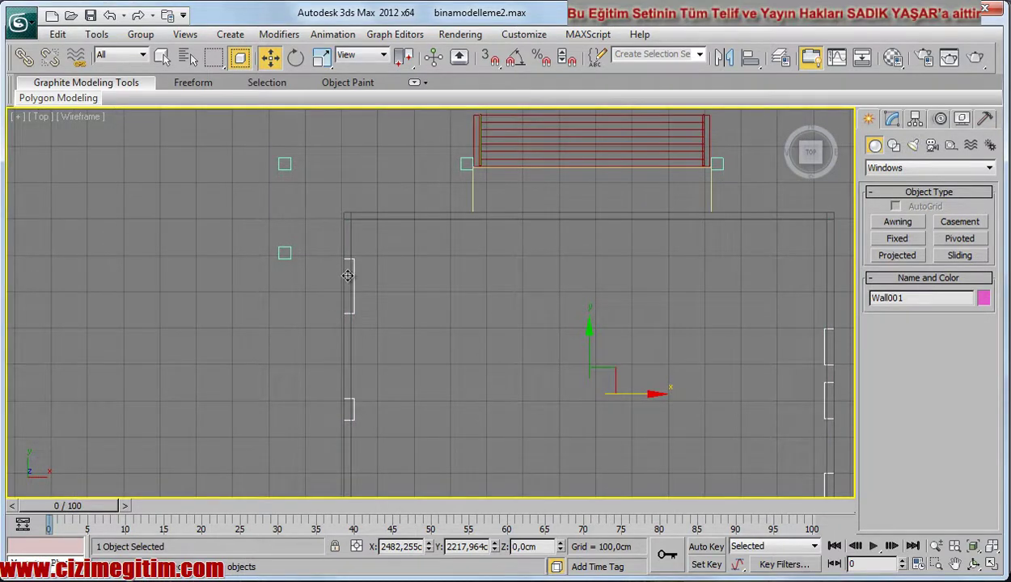
Choose the Casement window type, turn on snapping, and zoom onto the left wall opening
left_click(966, 227)
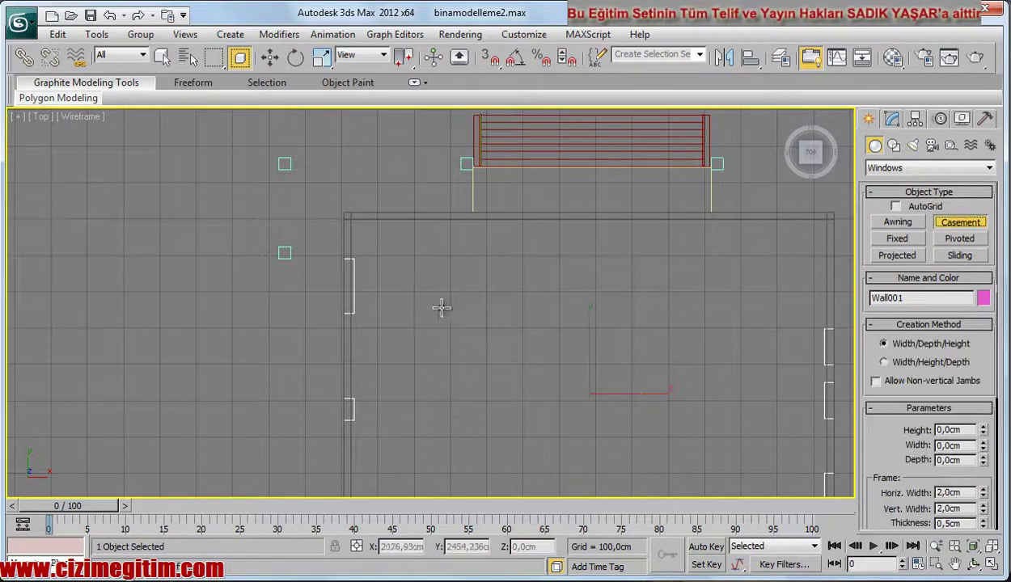
middle_click_drag(440, 307, 533, 328)
mouse_move(451, 329)
middle_mouse_down()
mouse_move(478, 306)
mouse_move(465, 314)
middle_mouse_up()
key("s")
scroll(374, 272, "up", 3)
middle_click_drag(375, 272, 397, 300)
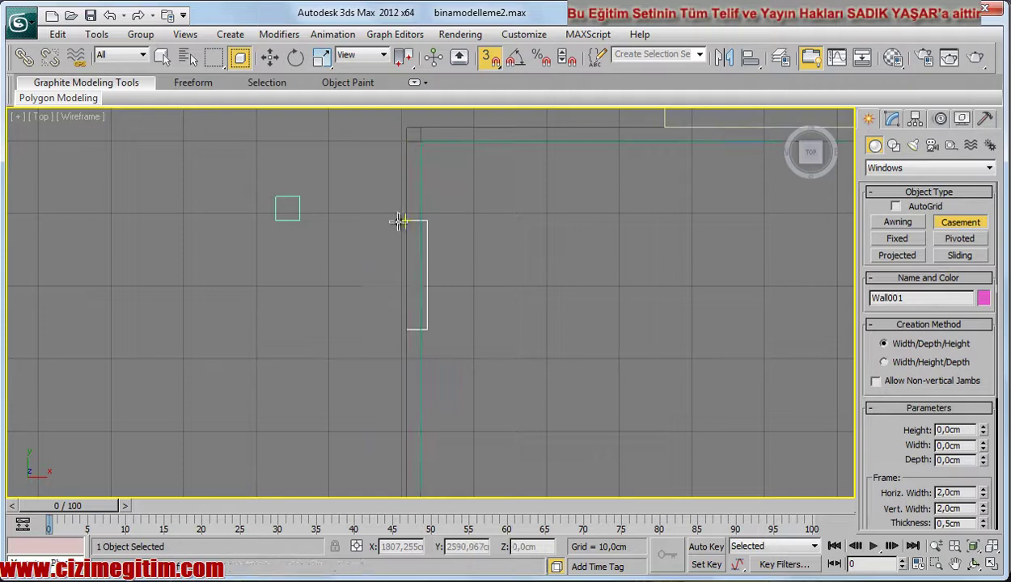
scroll(388, 259, "up", 1)
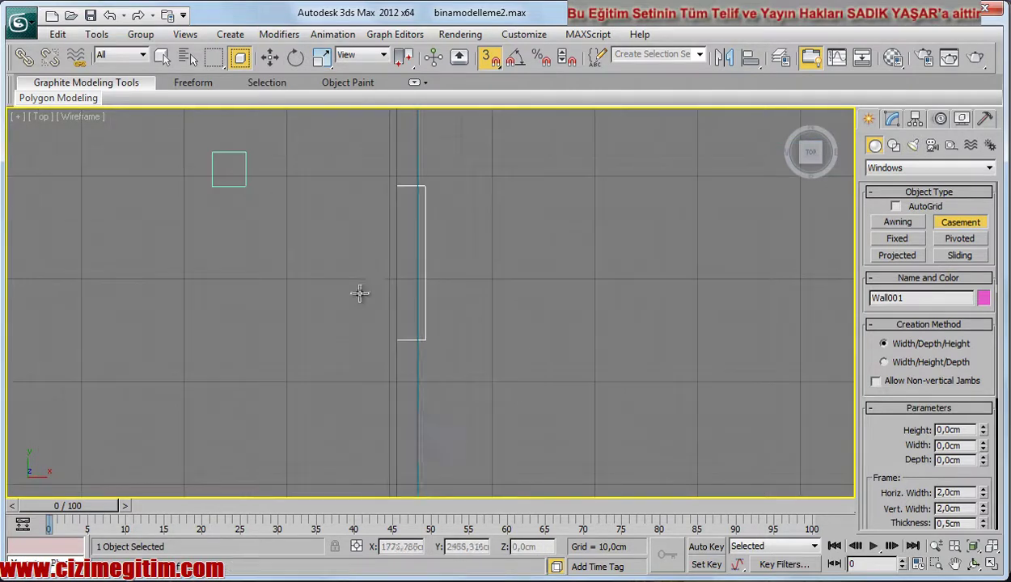
scroll(432, 308, "down", 4)
scroll(414, 274, "up", 3)
scroll(429, 222, "up", 1)
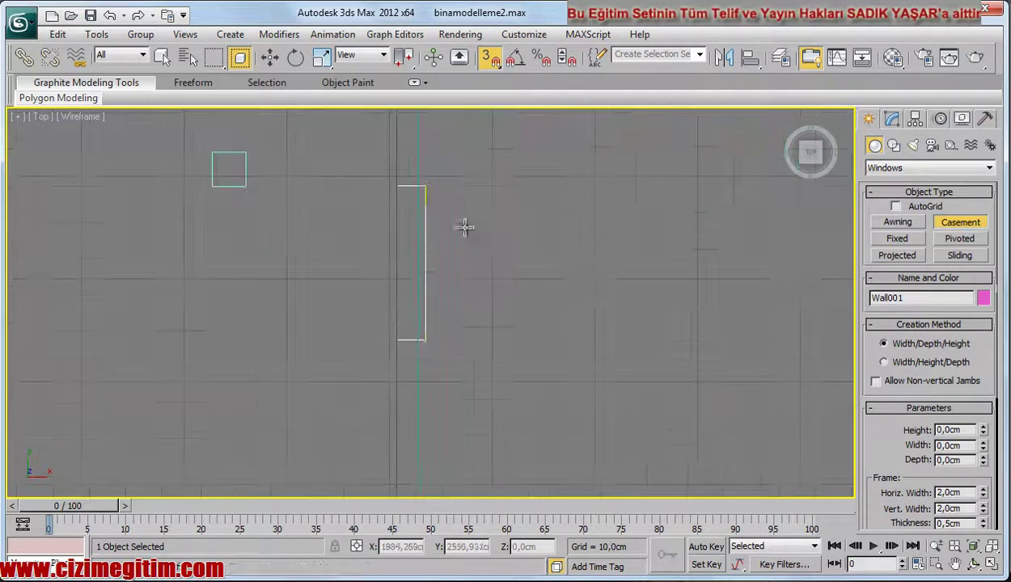
Draw a 150 cm wide casement window across the opening and finish creation
left_click_drag(396, 188, 395, 342)
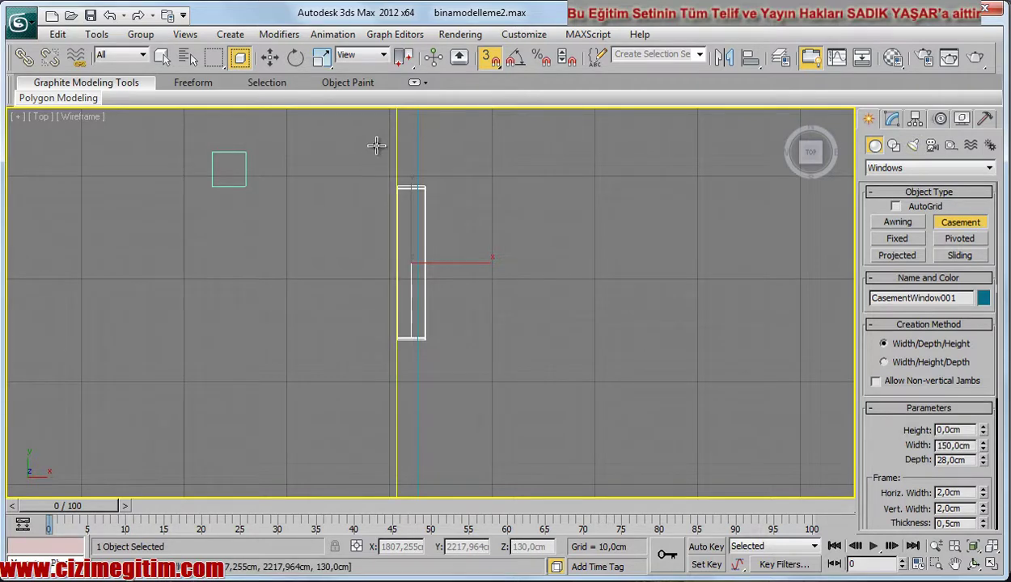
left_click(497, 106)
right_click(499, 210)
scroll(499, 210, "down", 2)
scroll(499, 213, "down", 2)
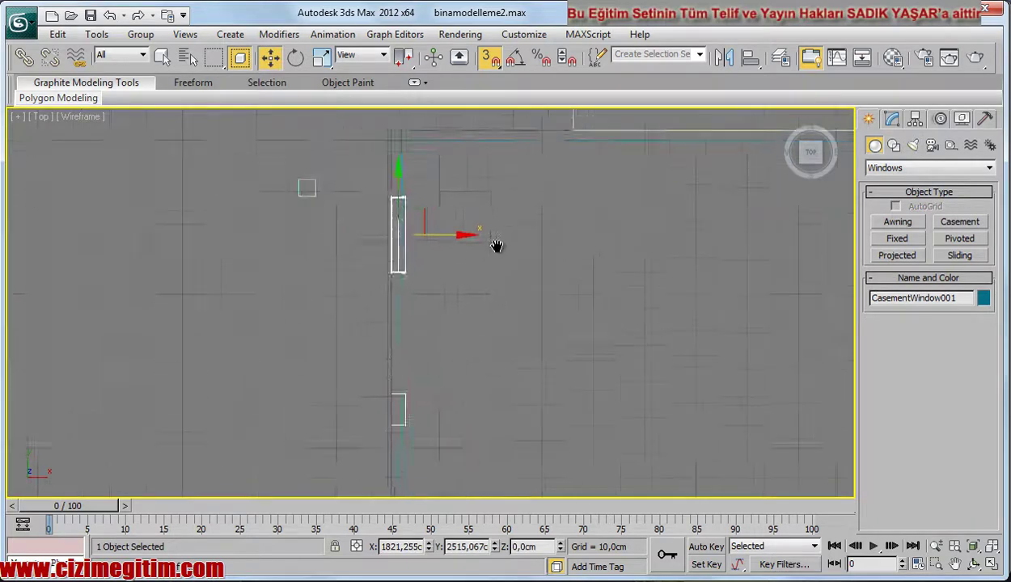
scroll(496, 247, "down", 3)
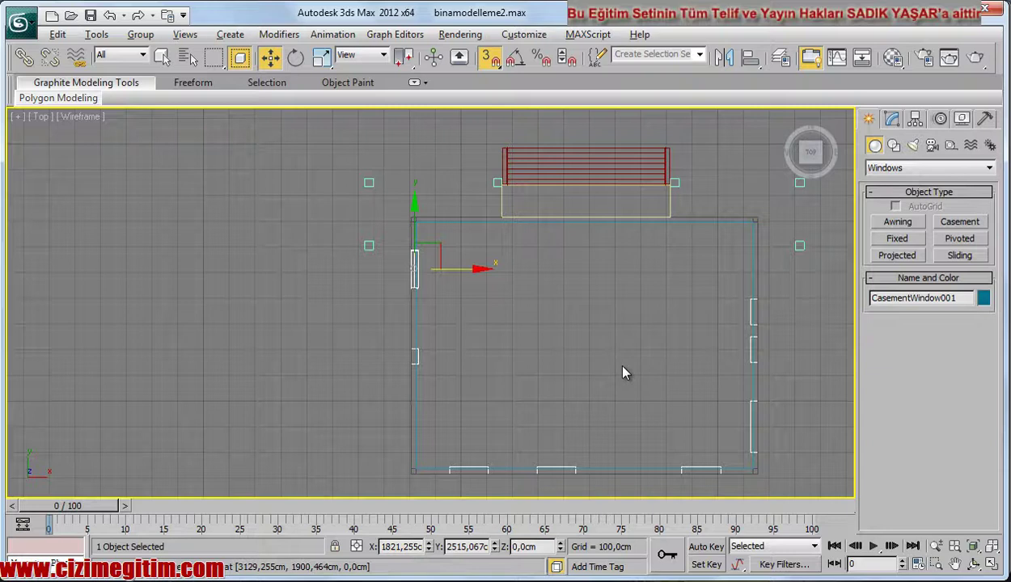
Set the casement window's height to 50 cm in the Modify panel
key("alt+w")
mouse_move(602, 364)
middle_mouse_down("alt")
mouse_move(575, 389)
mouse_move(619, 421)
mouse_move(542, 485)
middle_mouse_up("alt")
scroll(618, 421, "up", 3)
scroll(661, 422, "down", 2)
middle_click_drag(660, 422, 668, 406)
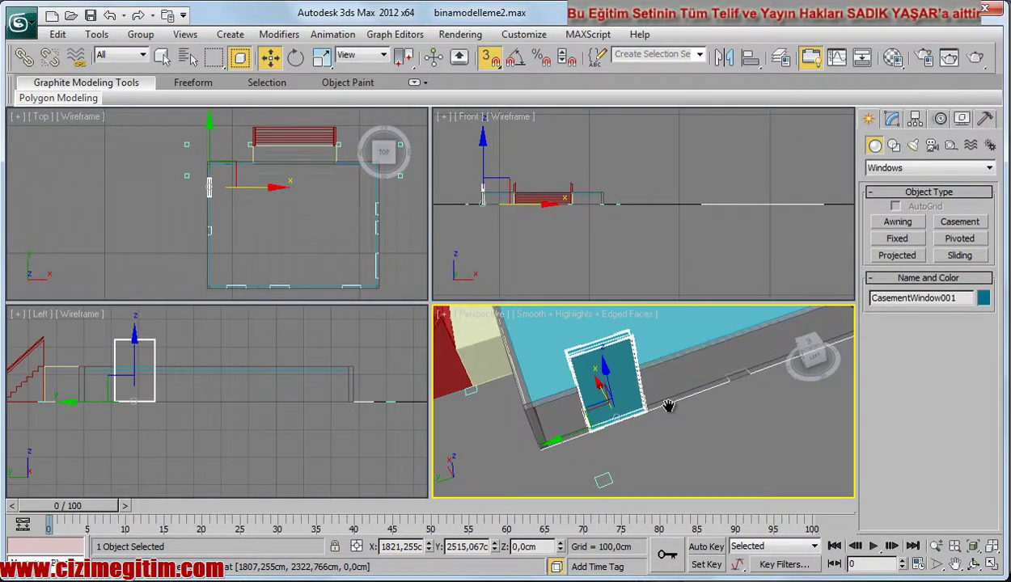
left_click(892, 118)
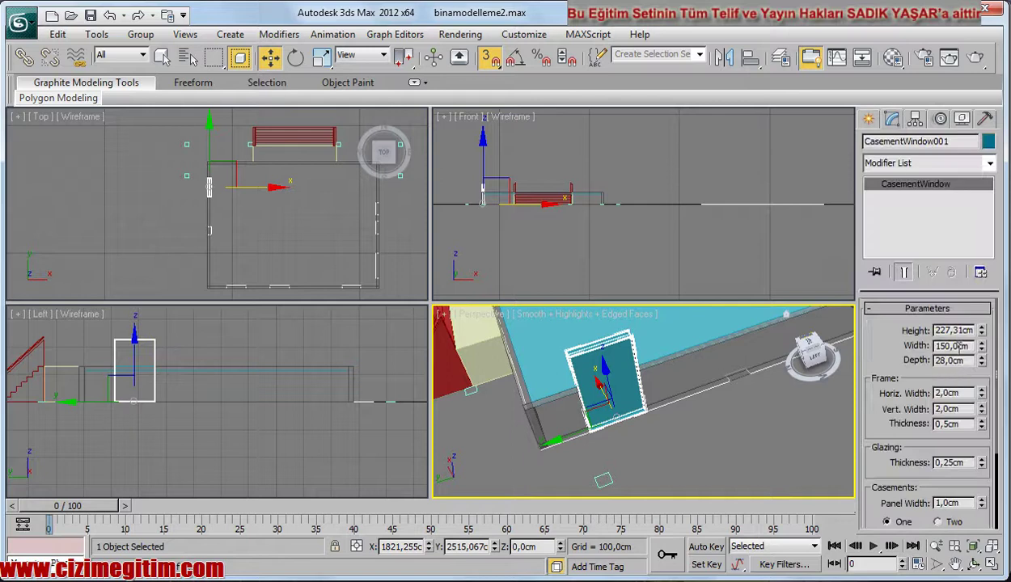
double_click(958, 330)
type("50")
key("Return")
Give the window two casements, 1,48cm panel width and 2,76cm frame thickness
scroll(495, 416, "up", 2)
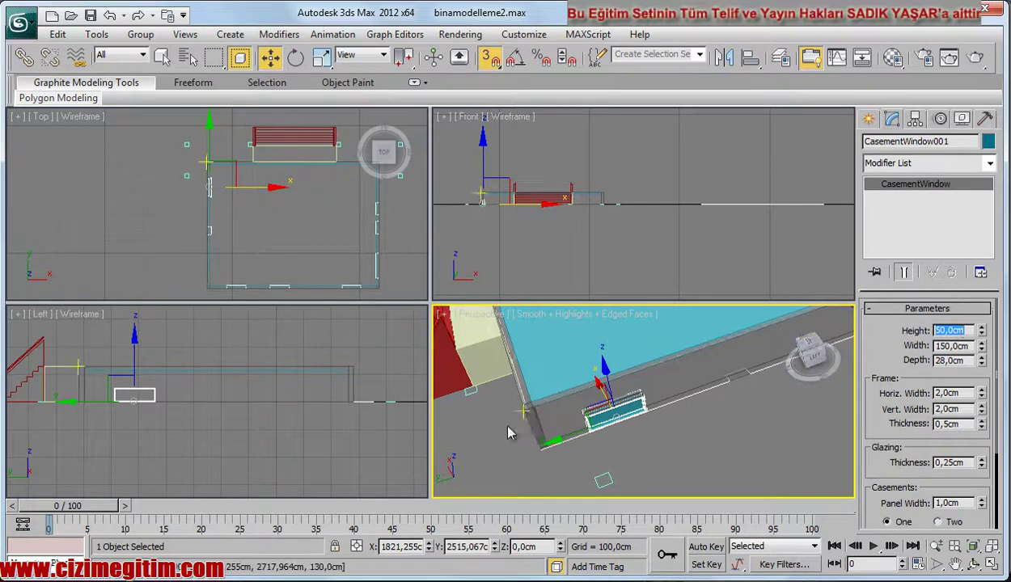
scroll(530, 443, "up", 3)
middle_click_drag(605, 453, 674, 454)
scroll(677, 460, "down", 1)
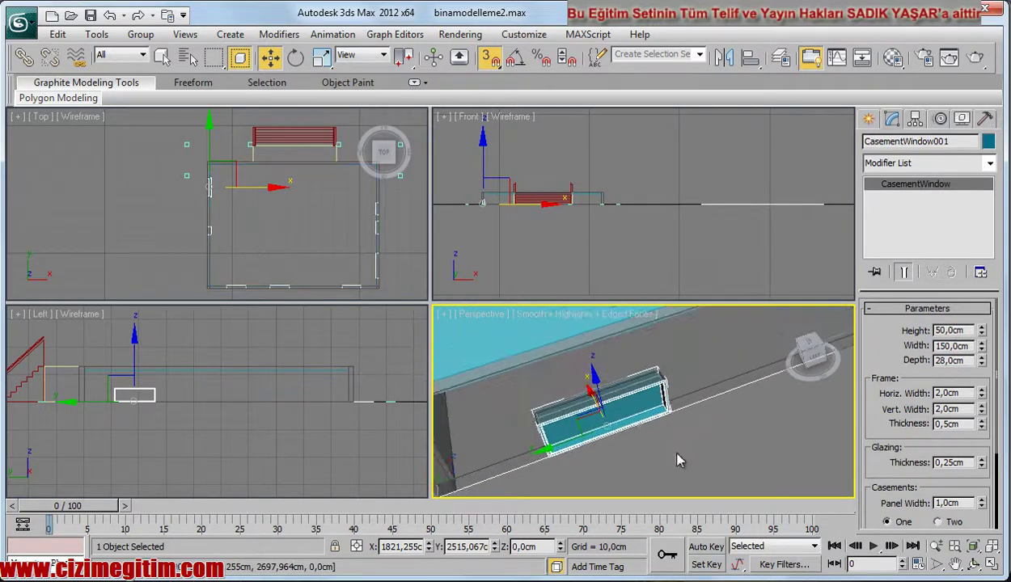
scroll(665, 417, "up", 4)
middle_click_drag(666, 417, 660, 431)
scroll(652, 438, "down", 4)
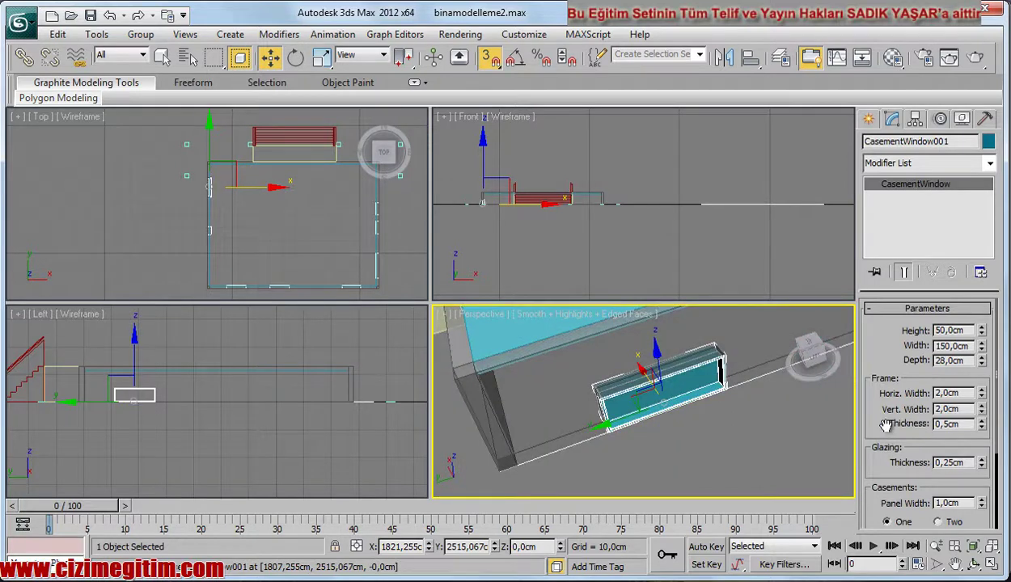
scroll(888, 426, "down", 3)
left_click(939, 451)
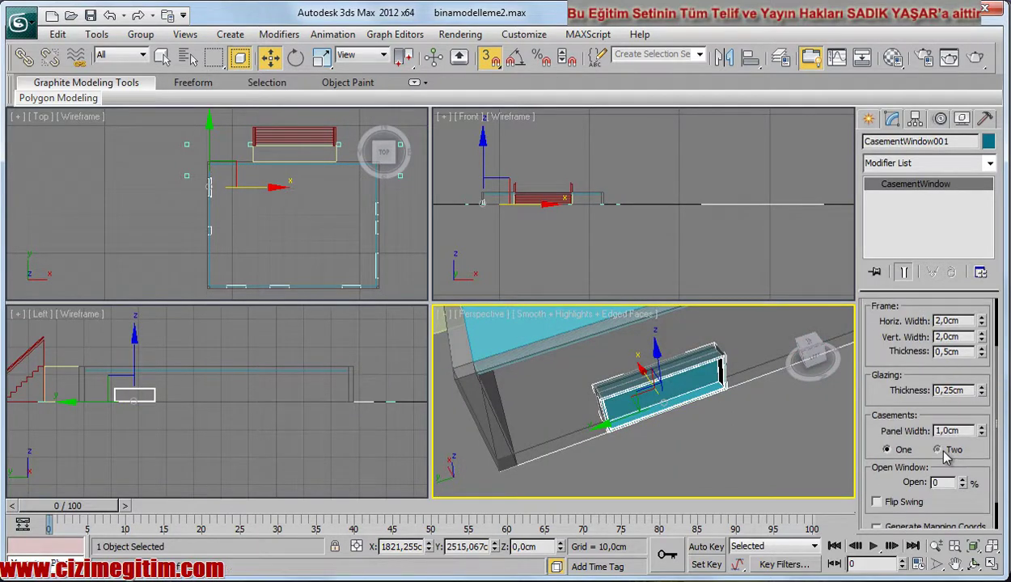
middle_click_drag(732, 432, 704, 437)
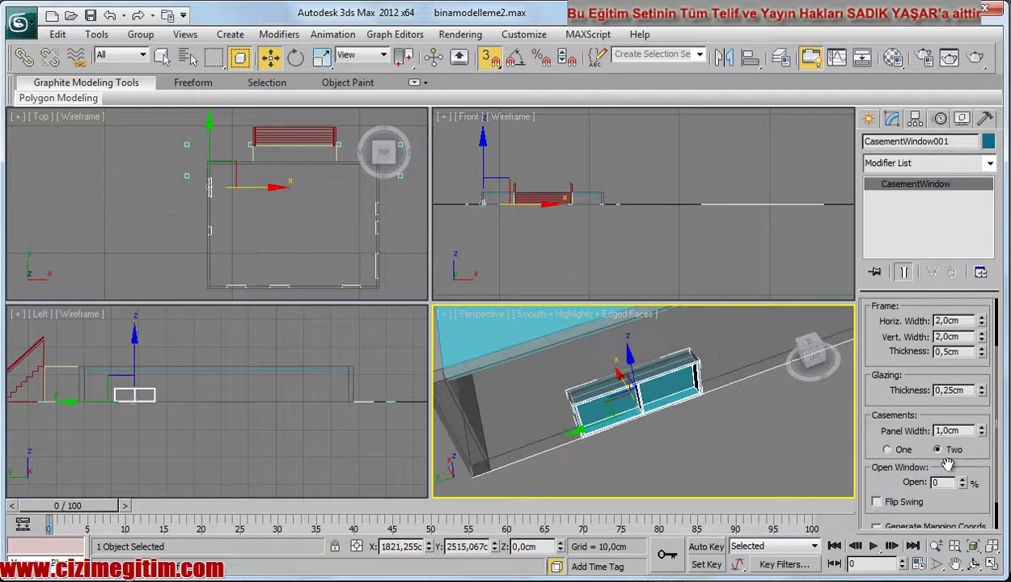
left_click_drag(983, 433, 972, 390)
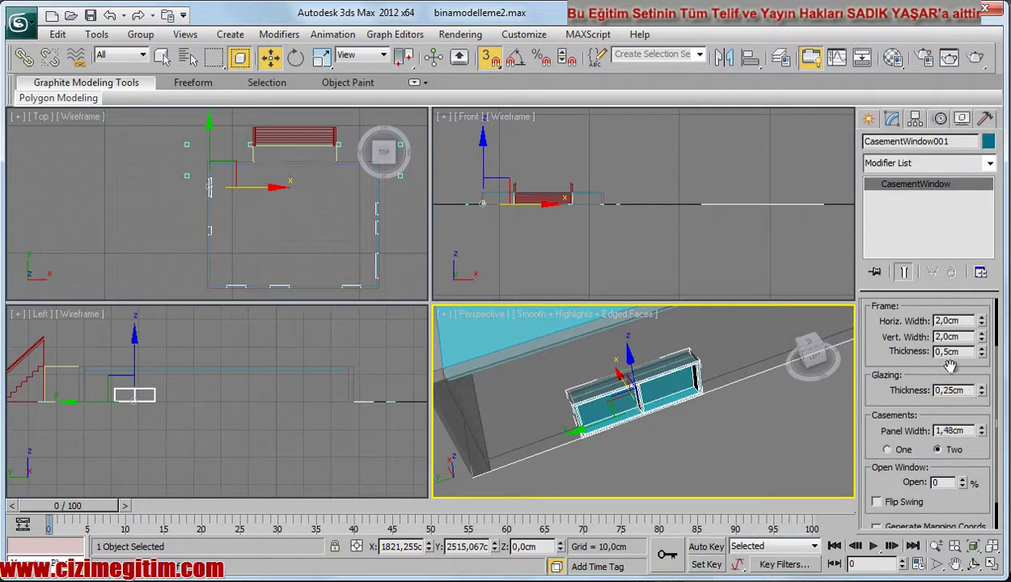
left_click_drag(983, 351, 951, 162)
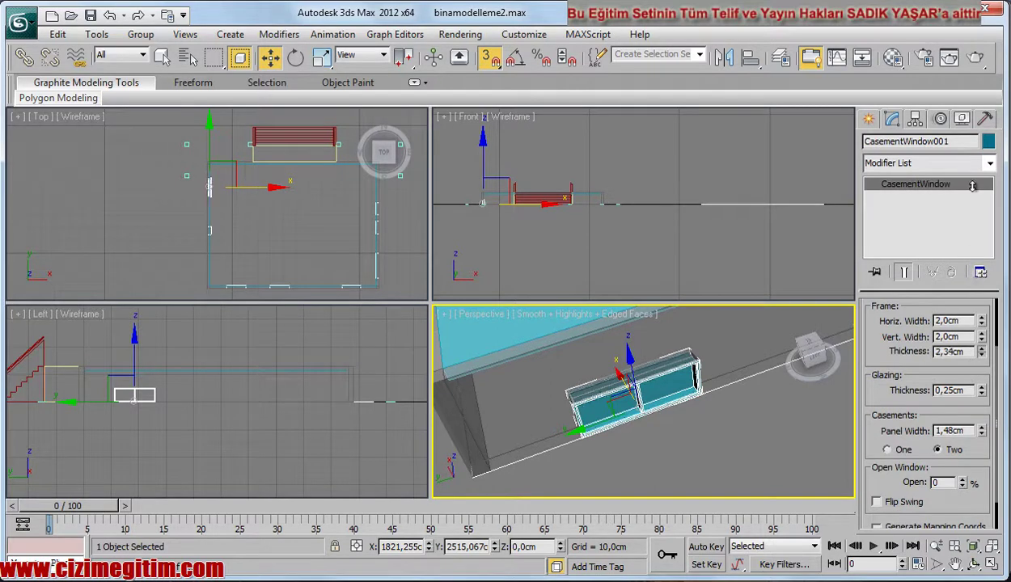
middle_click_drag(625, 402, 724, 431)
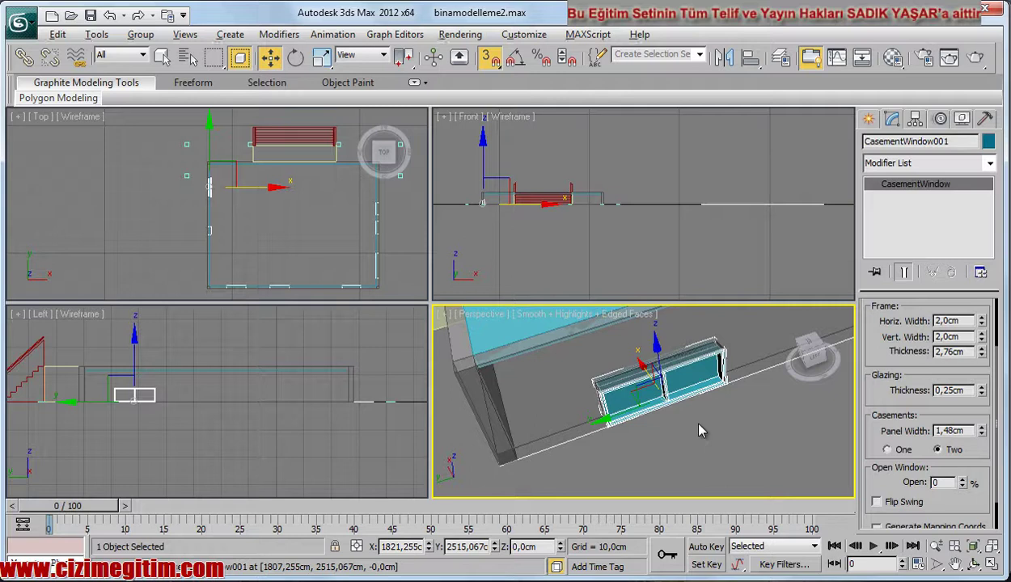
Reselect the casement window and maximize the Perspective view, orbiting to face it head-on
key("alt+x")
left_click(736, 443)
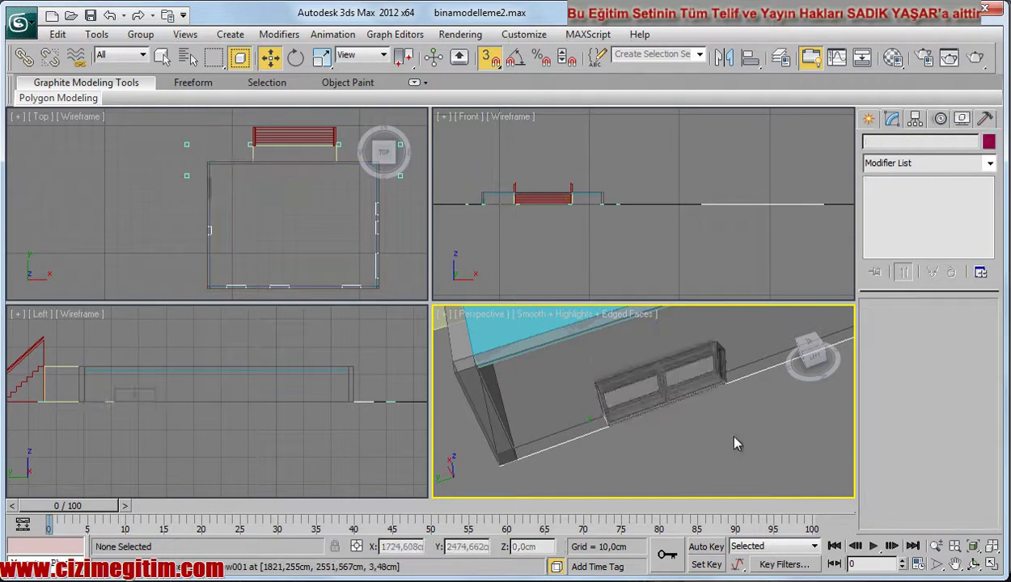
left_click(578, 365)
left_click(646, 385)
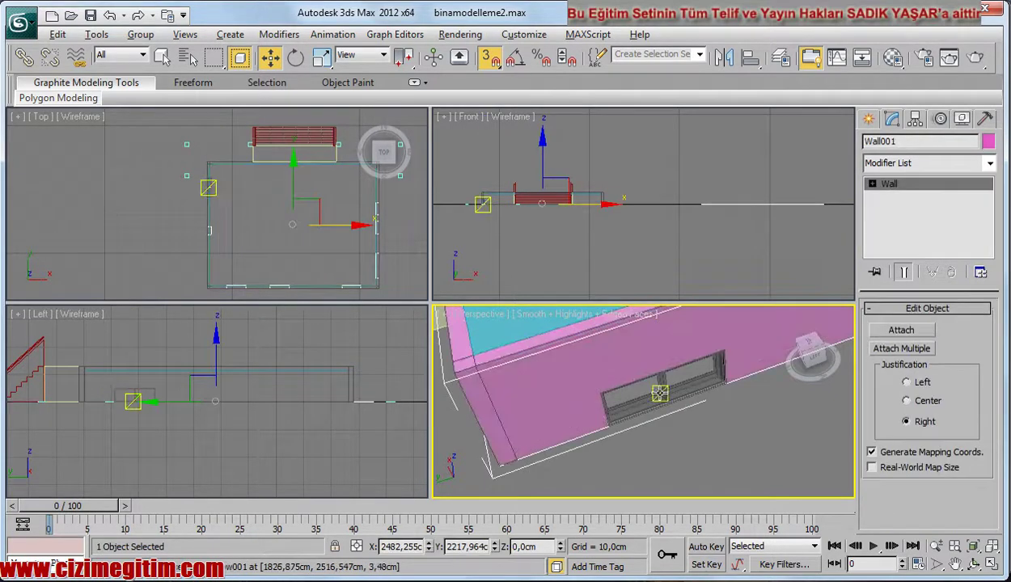
middle_click_drag(690, 423, 713, 427)
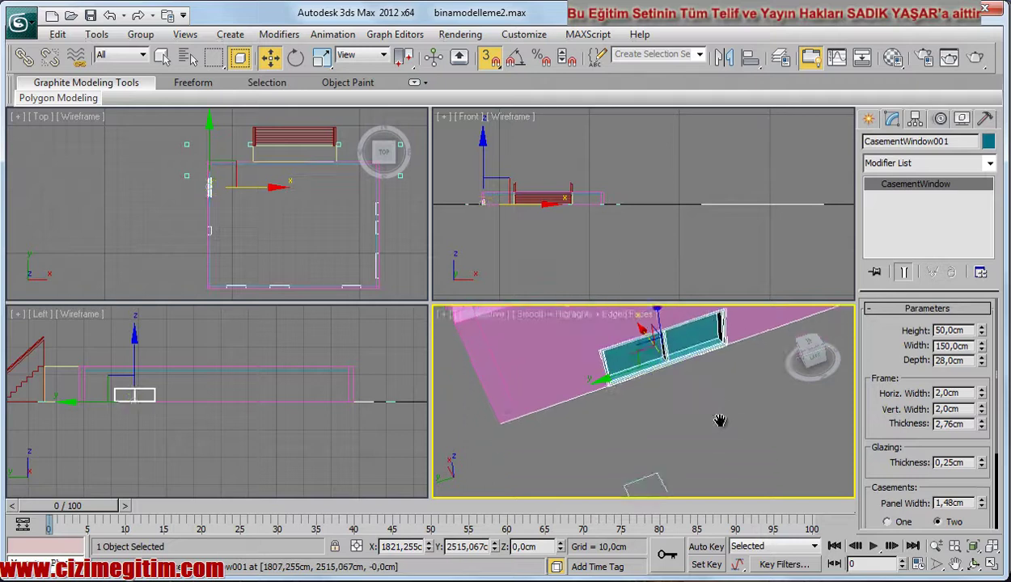
key("alt+w")
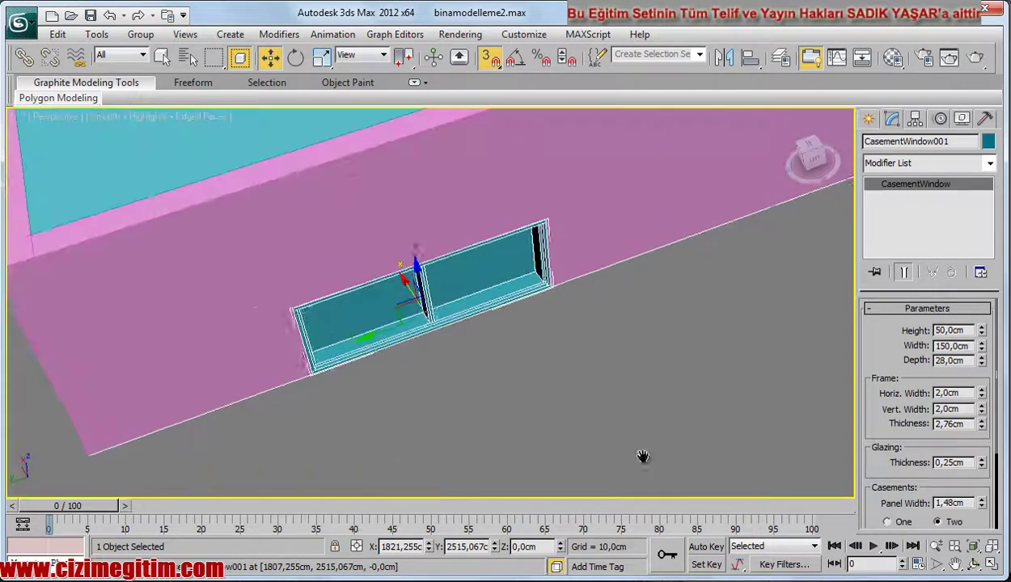
left_click(974, 564)
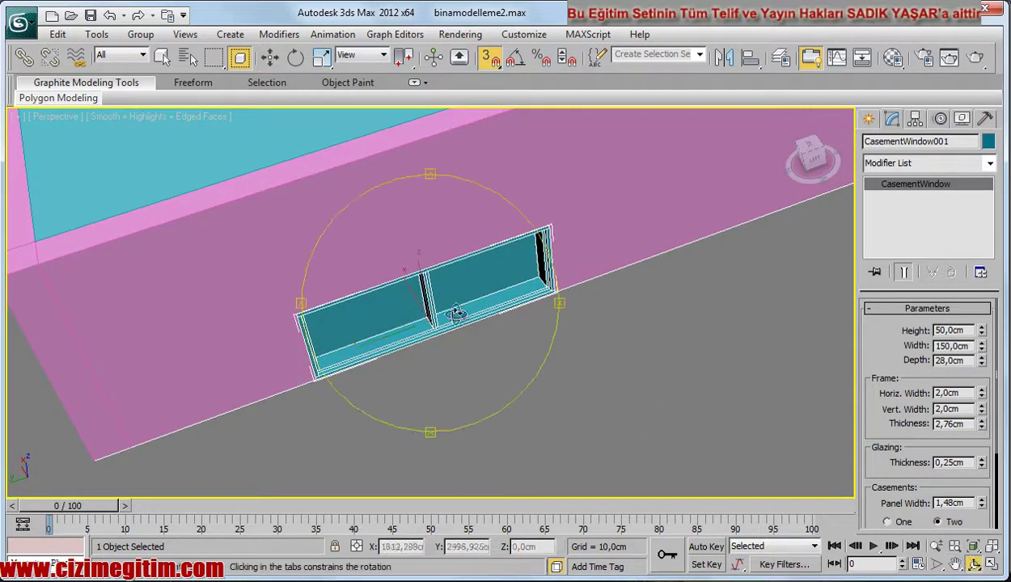
mouse_move(455, 316)
left_mouse_down()
mouse_move(453, 262)
mouse_move(535, 286)
mouse_move(514, 323)
mouse_move(534, 272)
mouse_move(576, 293)
left_mouse_up()
scroll(474, 332, "up", 6)
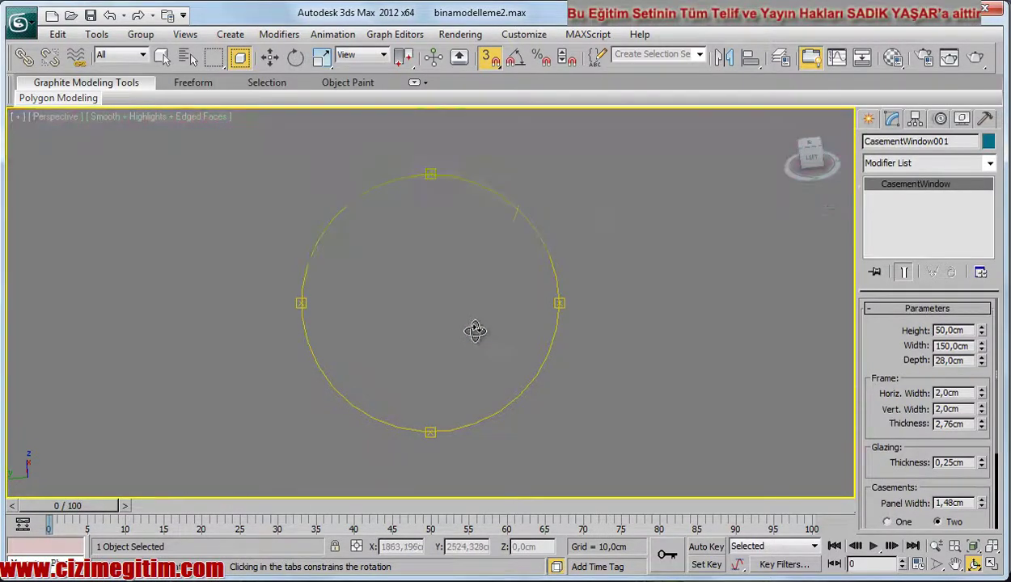
middle_click_drag(474, 328, 477, 316)
Thicken the window frame to 9,66cm, keeping casements 0 open and Flip Swing off
key("z")
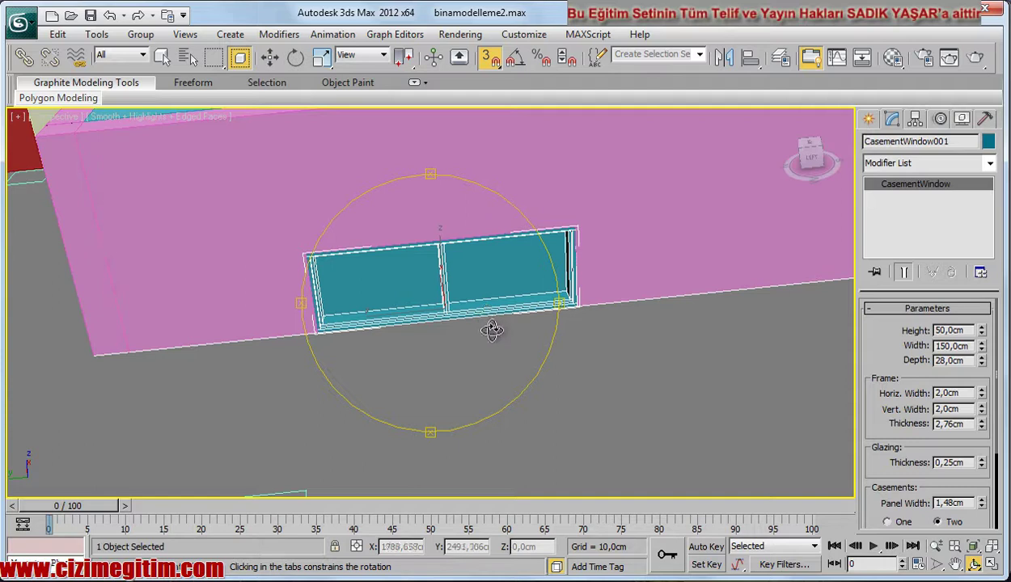
key("w")
left_click_drag(981, 426, 975, 283)
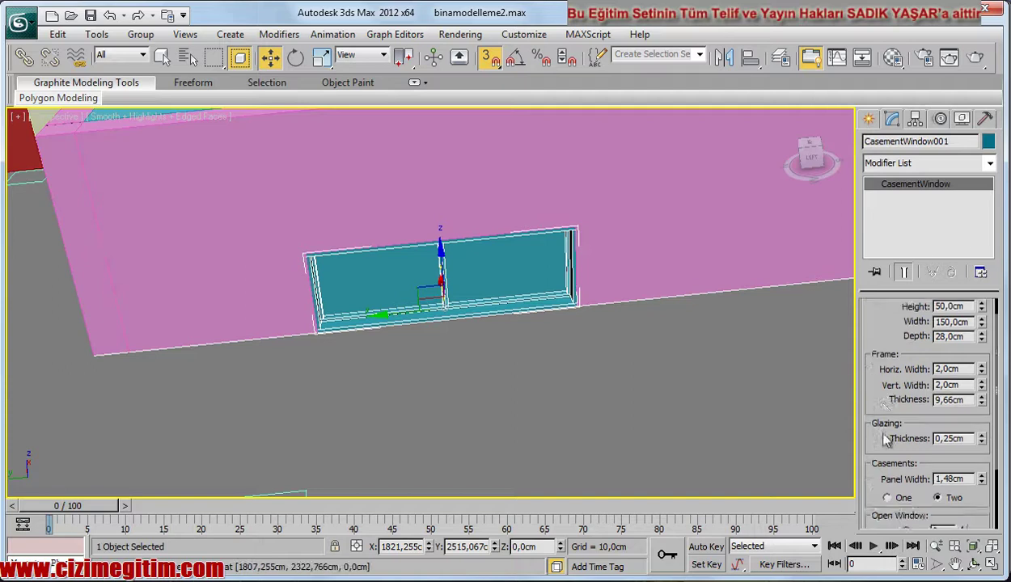
scroll(864, 424, "down", 5)
left_click(962, 440)
left_click_drag(963, 441, 949, 448)
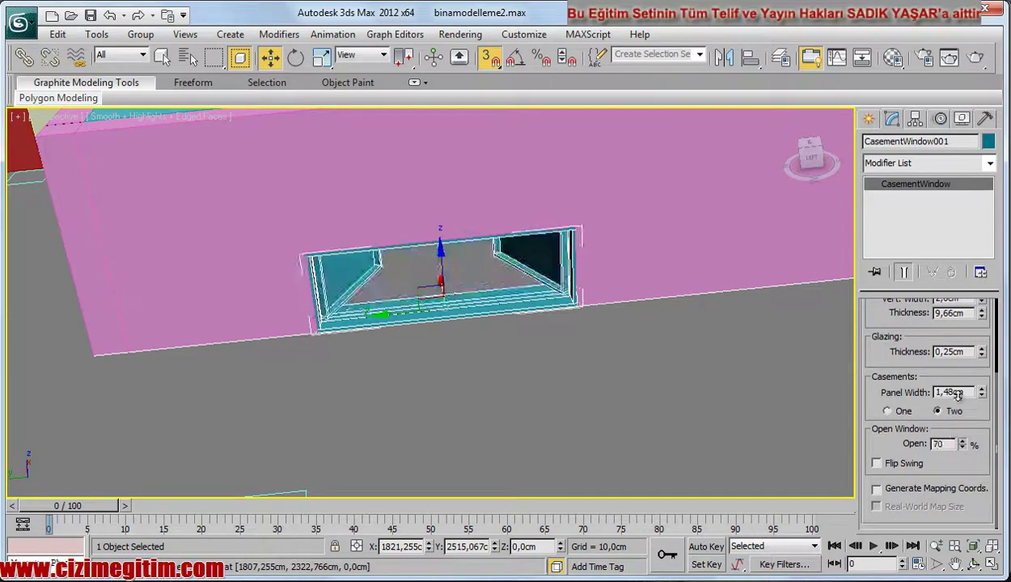
left_click(883, 469)
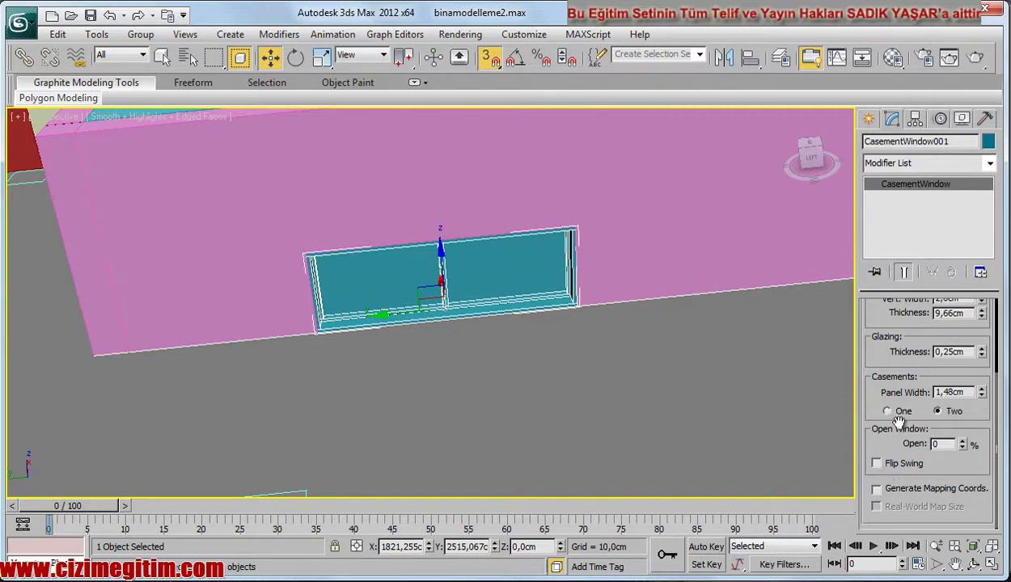
Set the frame's vertical and horizontal widths to 5,0cm
scroll(889, 360, "up", 2)
scroll(922, 368, "up", 1)
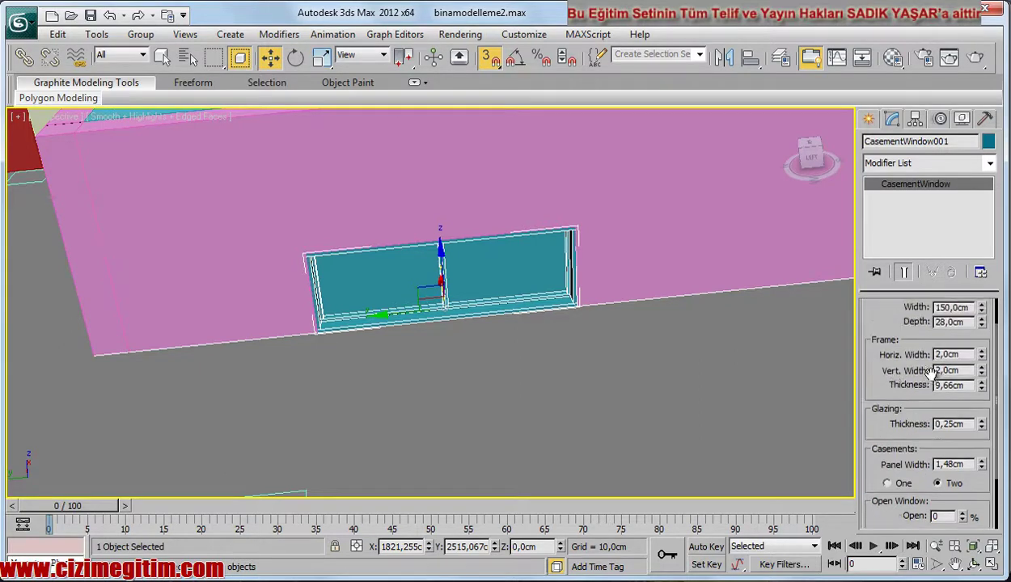
scroll(932, 372, "up", 1)
left_click_drag(981, 395, 981, 303)
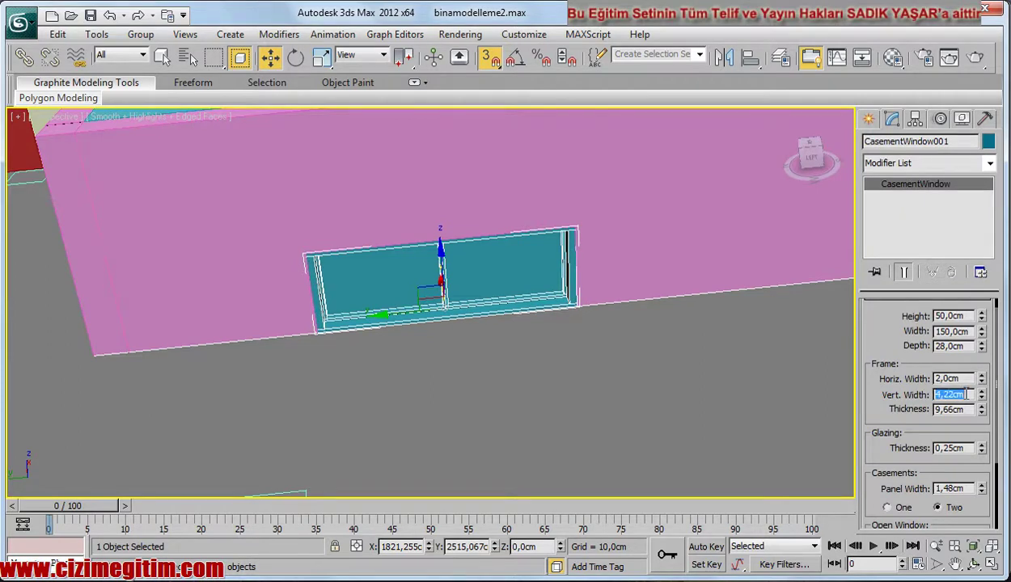
type("5")
double_click(966, 379)
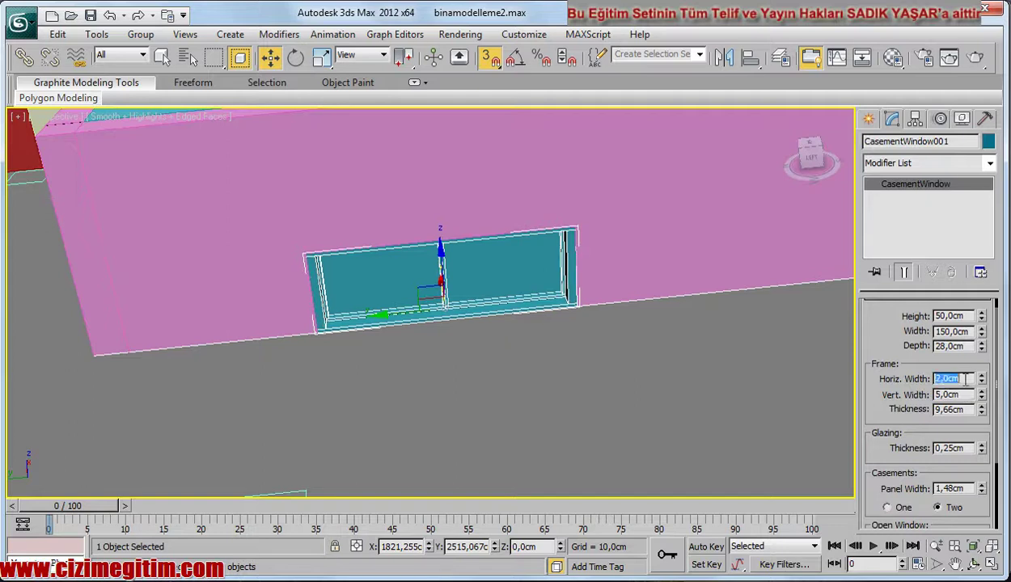
type("5")
key("Return")
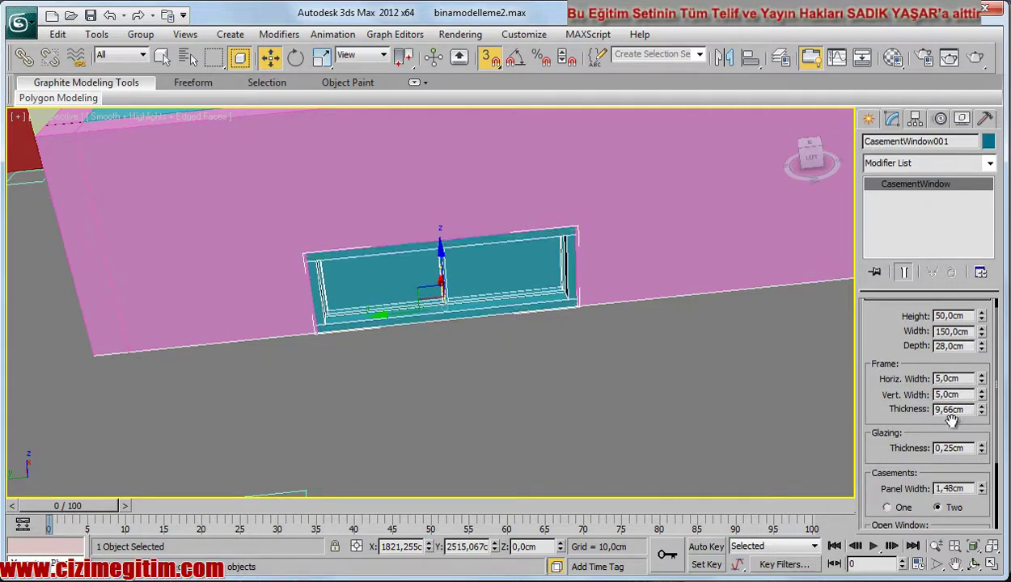
middle_click_drag(594, 358, 557, 355)
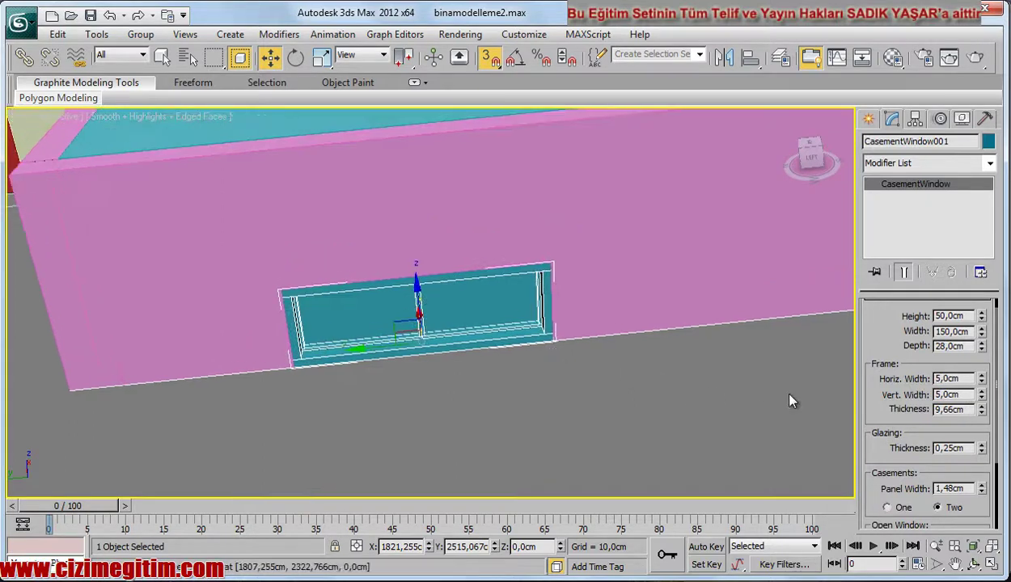
scroll(558, 359, "down", 1)
scroll(525, 351, "down", 1)
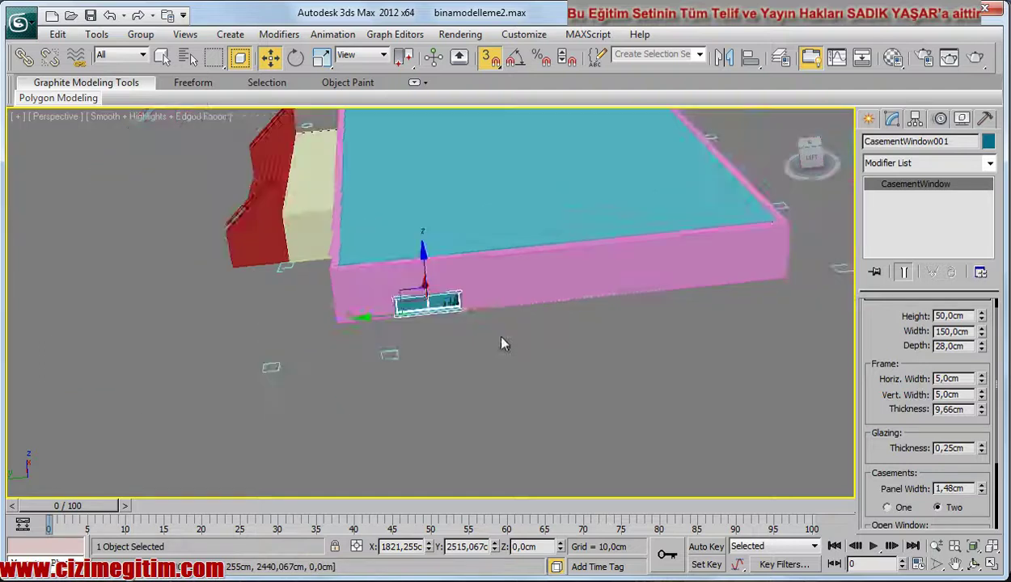
scroll(469, 331, "up", 2)
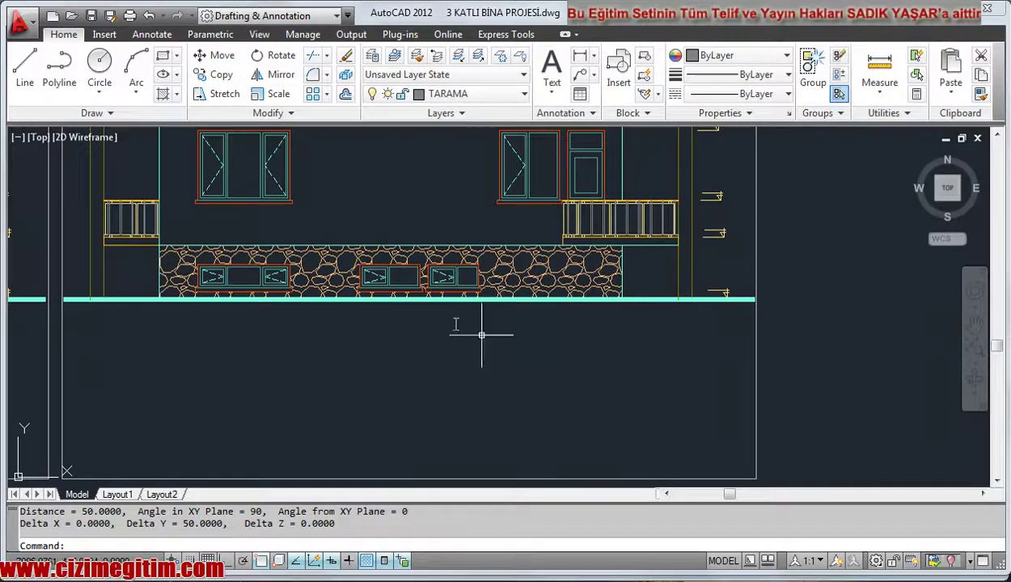
Measure the 43-unit distance from the window top to the cyan line with DIST
scroll(474, 334, "up", 2)
scroll(425, 311, "up", 2)
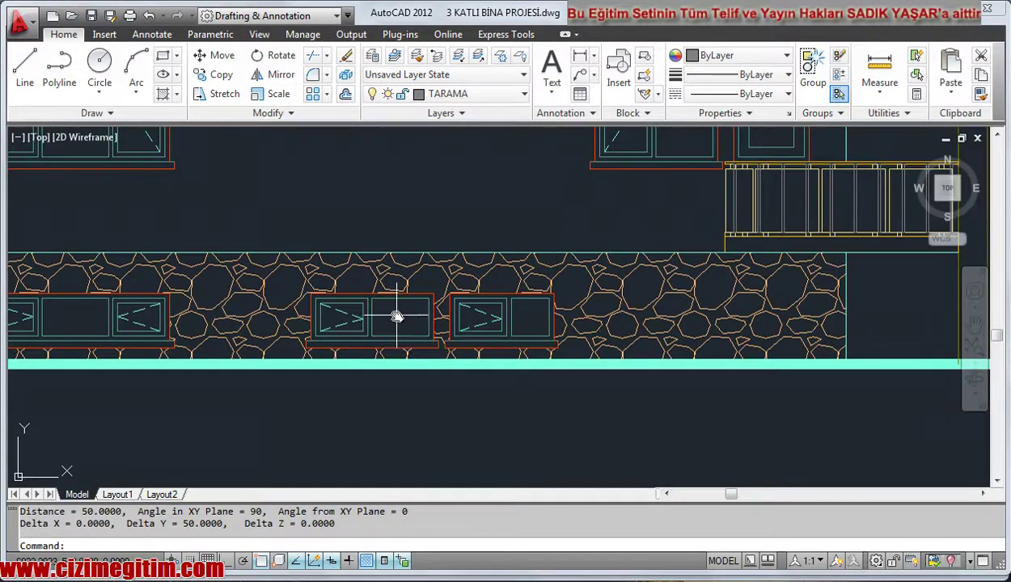
type(" d")
key("Return")
scroll(388, 293, "up", 1)
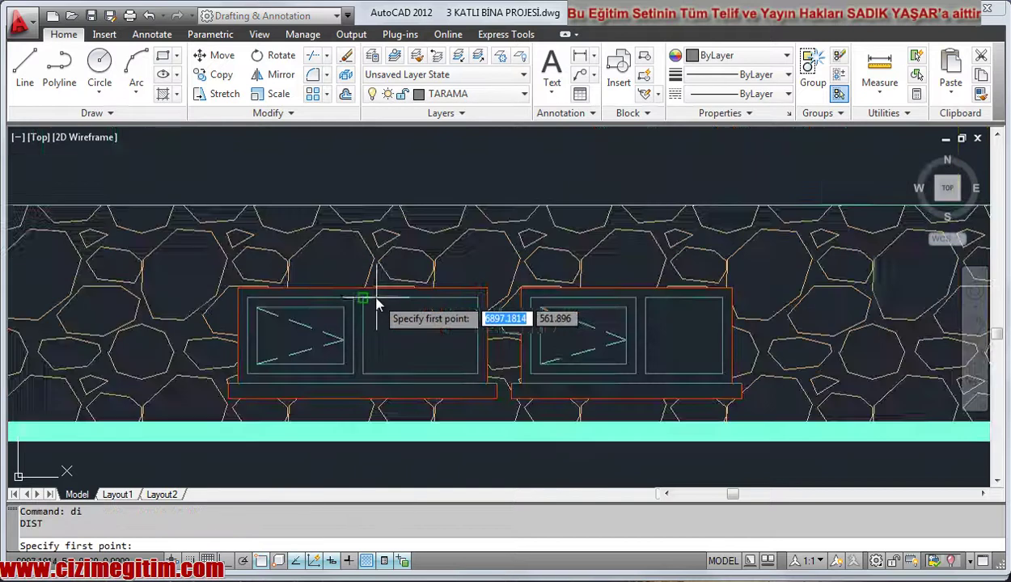
scroll(368, 295, "up", 1)
left_click(363, 288)
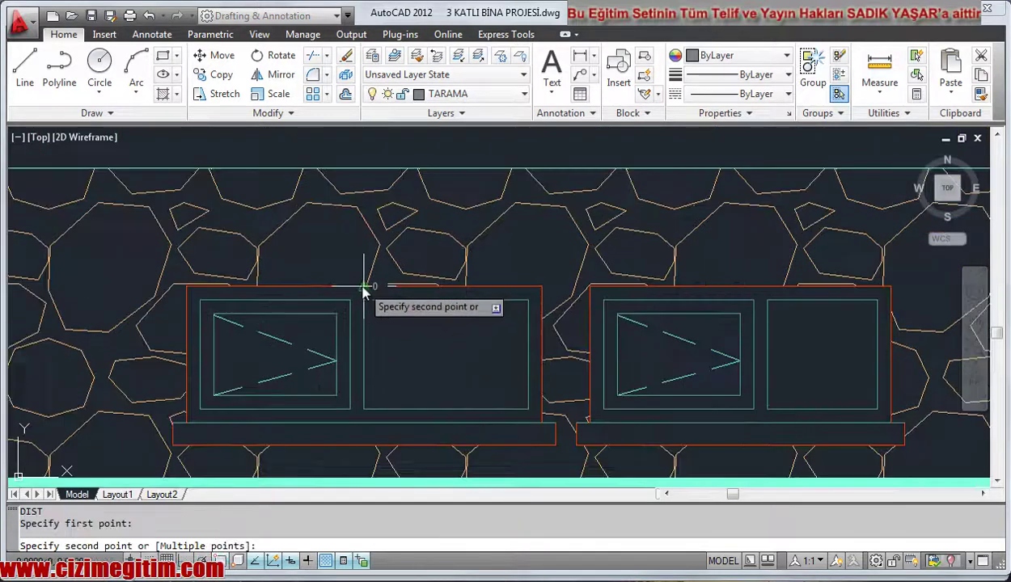
left_click(363, 168)
scroll(327, 190, "down", 2)
scroll(328, 190, "down", 1)
scroll(289, 219, "down", 1)
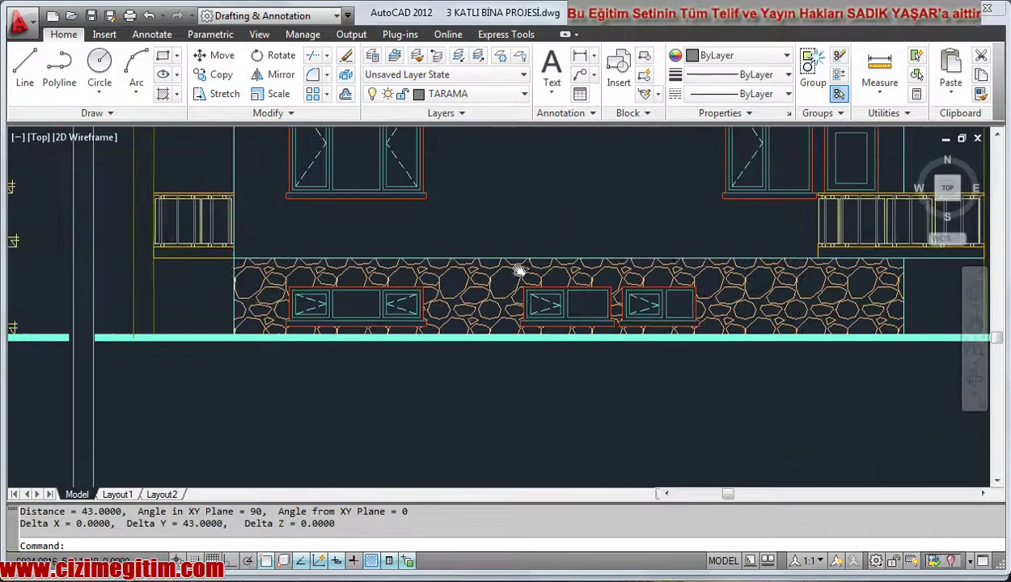
scroll(453, 263, "down", 1)
scroll(383, 254, "up", 1)
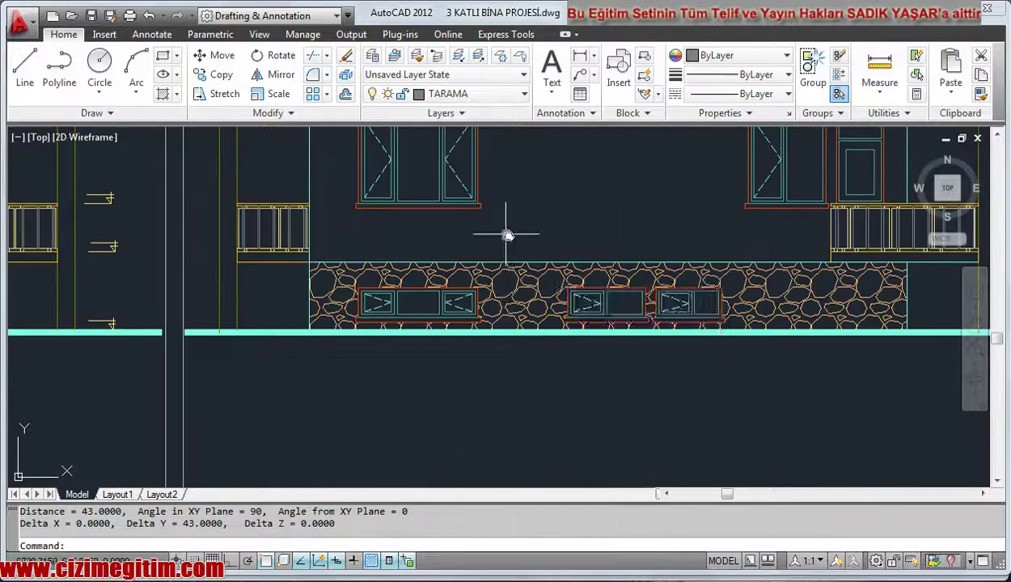
Measure the 60-unit vertical distance from above the stone band
right_click(497, 214)
left_click(534, 241)
scroll(311, 257, "up", 1)
left_click(197, 234)
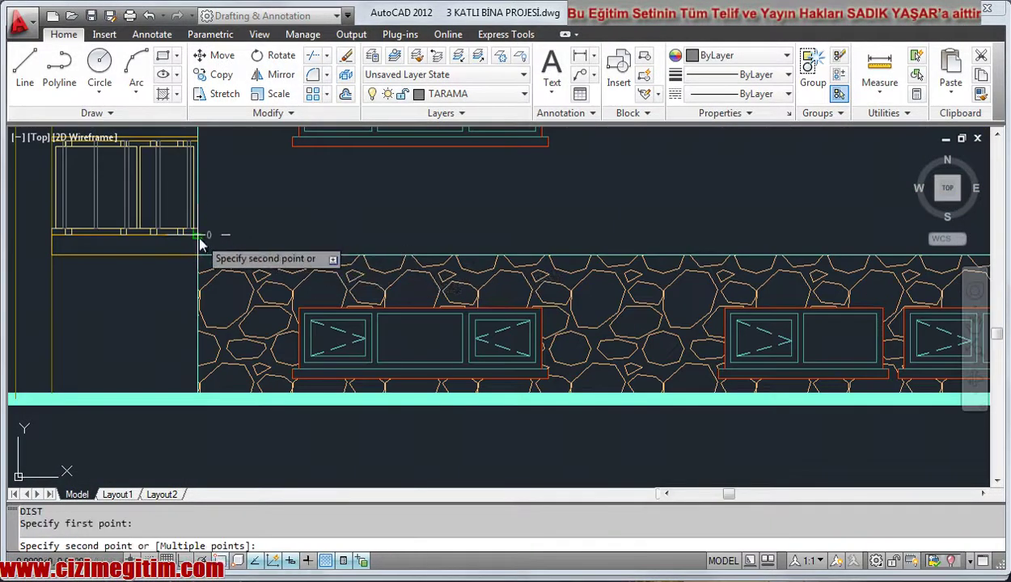
scroll(214, 287, "up", 1)
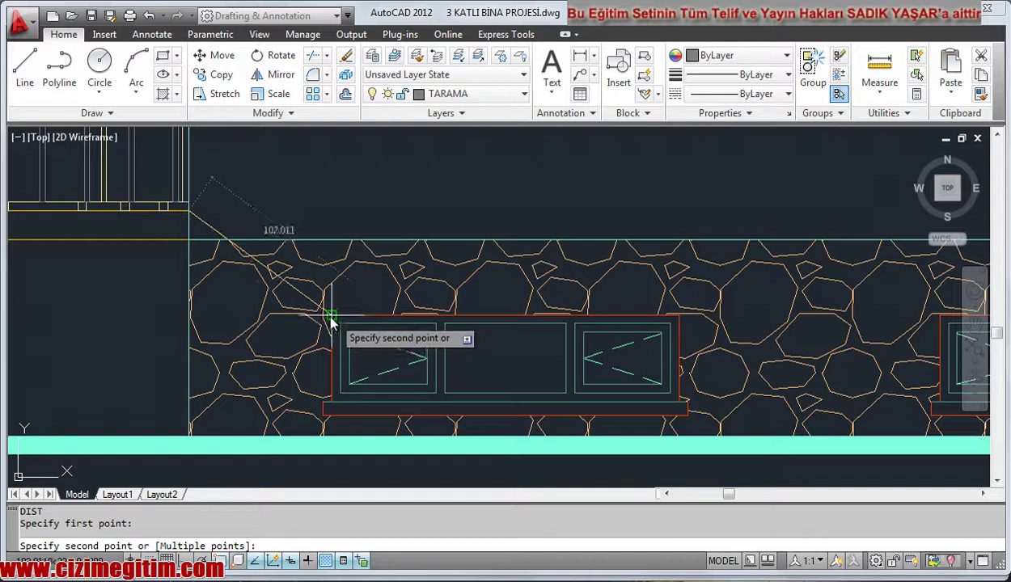
left_click(186, 316)
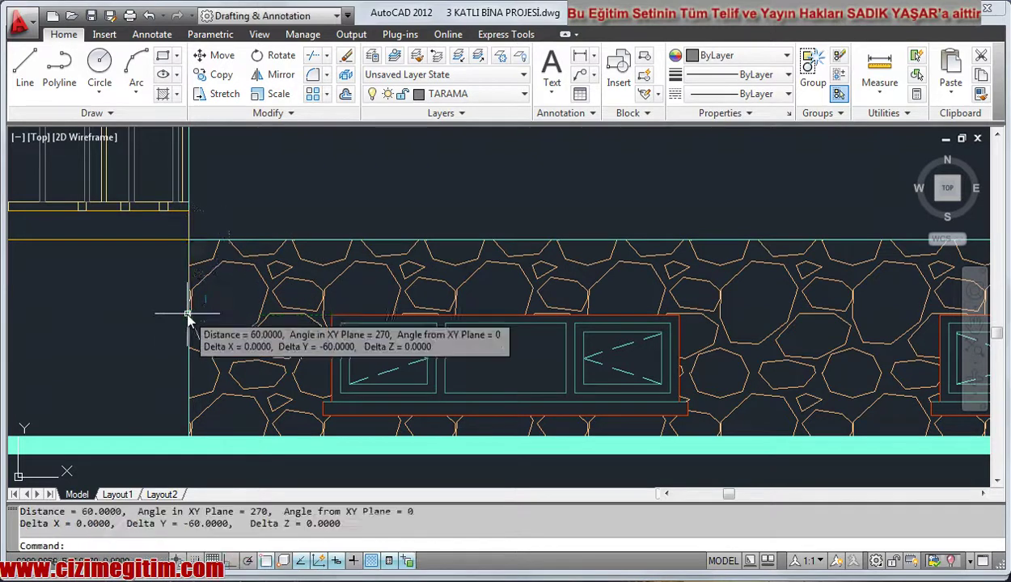
scroll(187, 316, "down", 1)
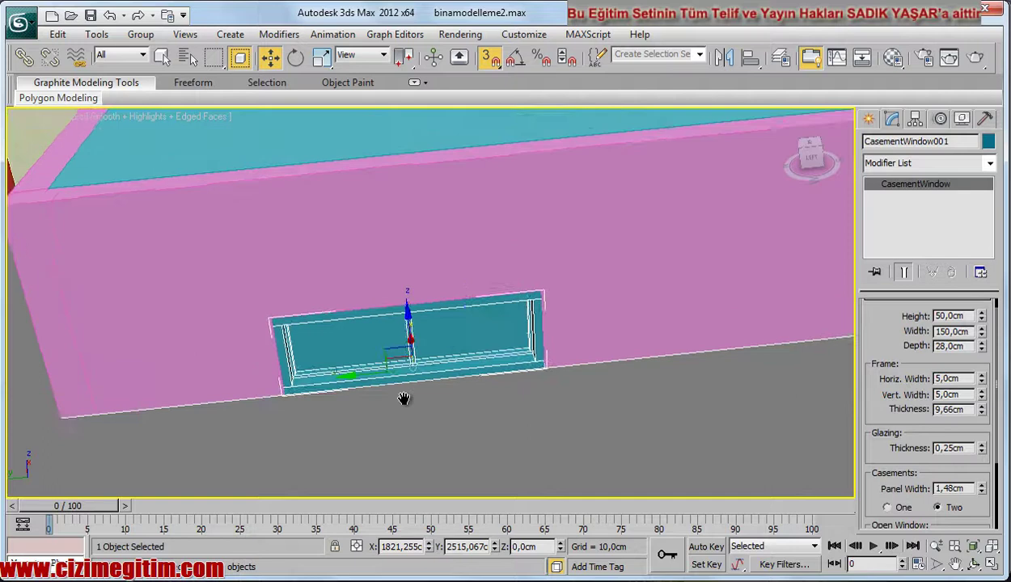
Measure the 20-unit sill drop at the left window's sill corner
middle_click_drag(404, 399, 402, 399)
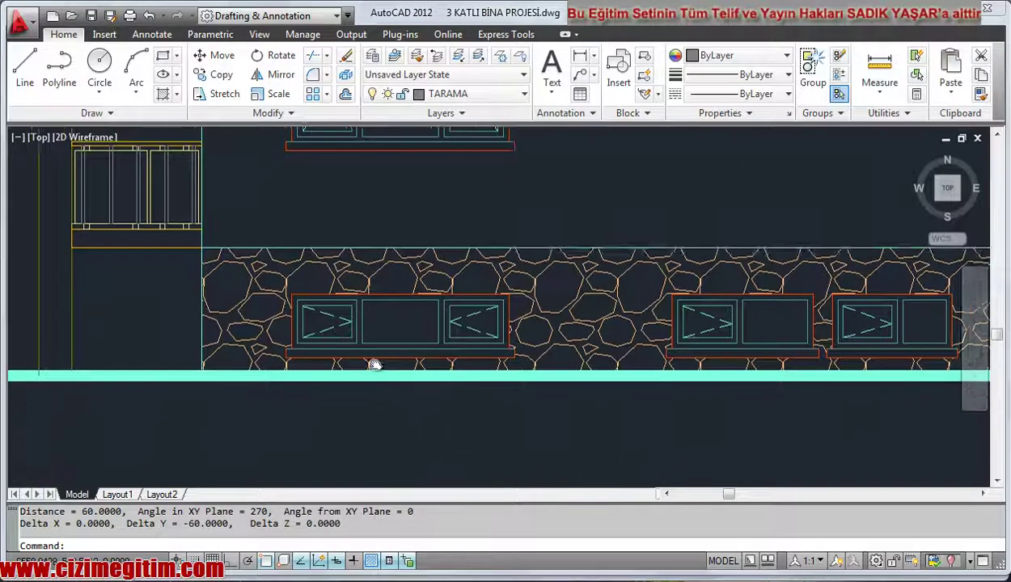
scroll(374, 365, "up", 3)
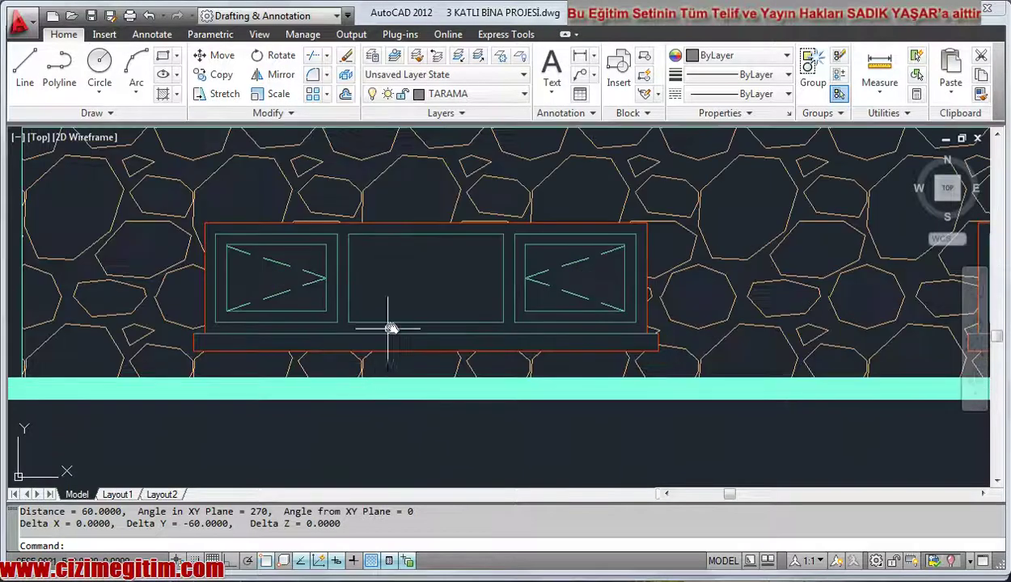
middle_click_drag(421, 266, 534, 266)
right_click(535, 266)
left_click(566, 275)
scroll(361, 323, "up", 1)
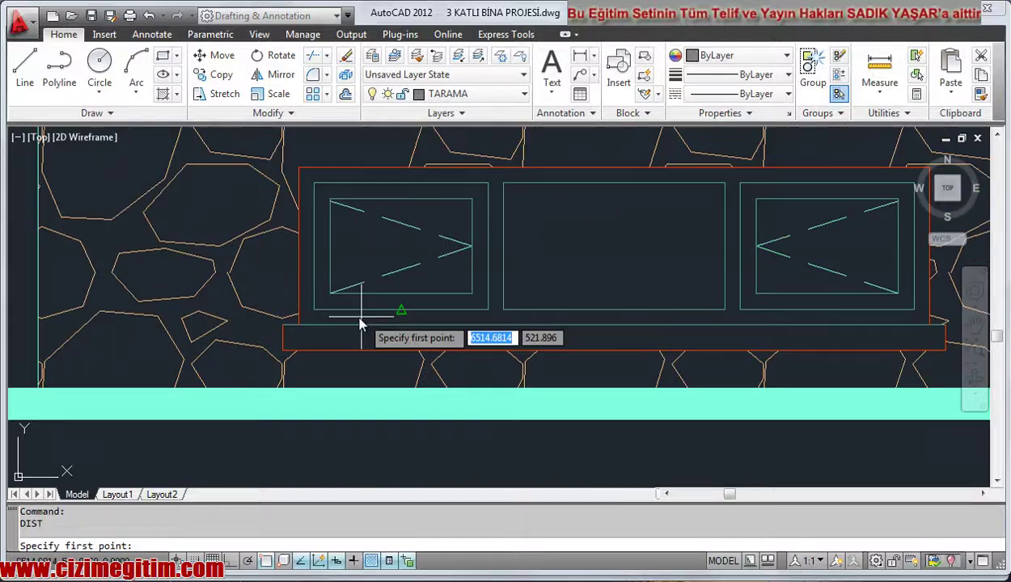
left_click(300, 356)
left_click(306, 394)
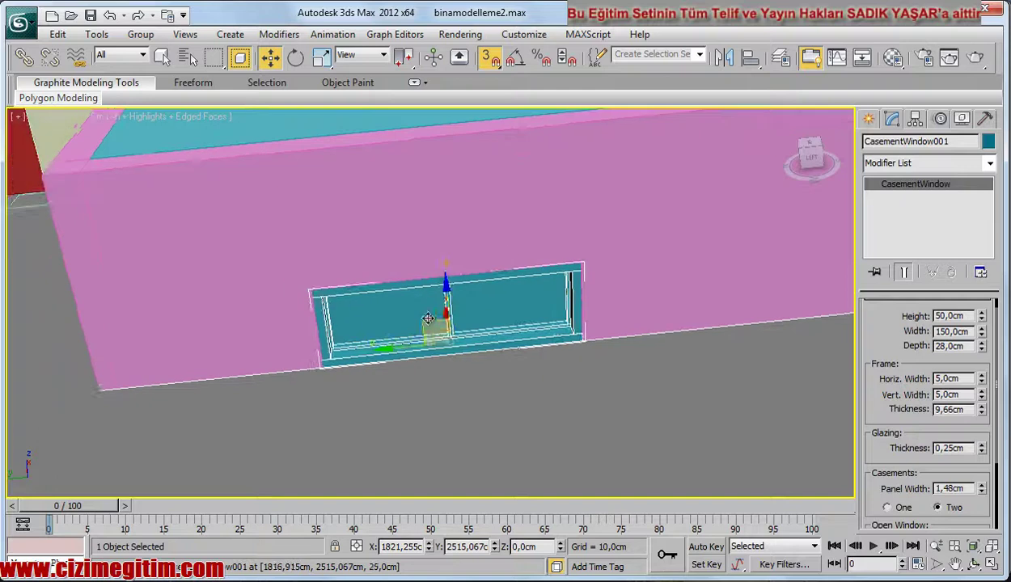
Raise CasementWindow001 by 20 cm with a Z offset in Move Transform Type-In
right_click(270, 56)
type("20")
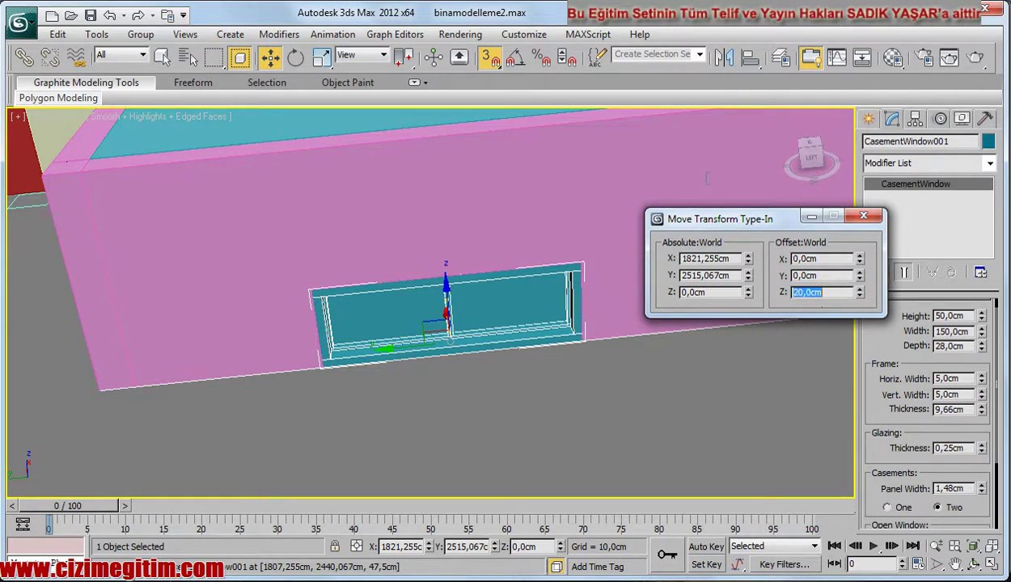
key("Return")
left_click(738, 119)
left_click(485, 433)
Orbit out to view the building's top and close the Move Transform Type-In
scroll(485, 433, "down", 2)
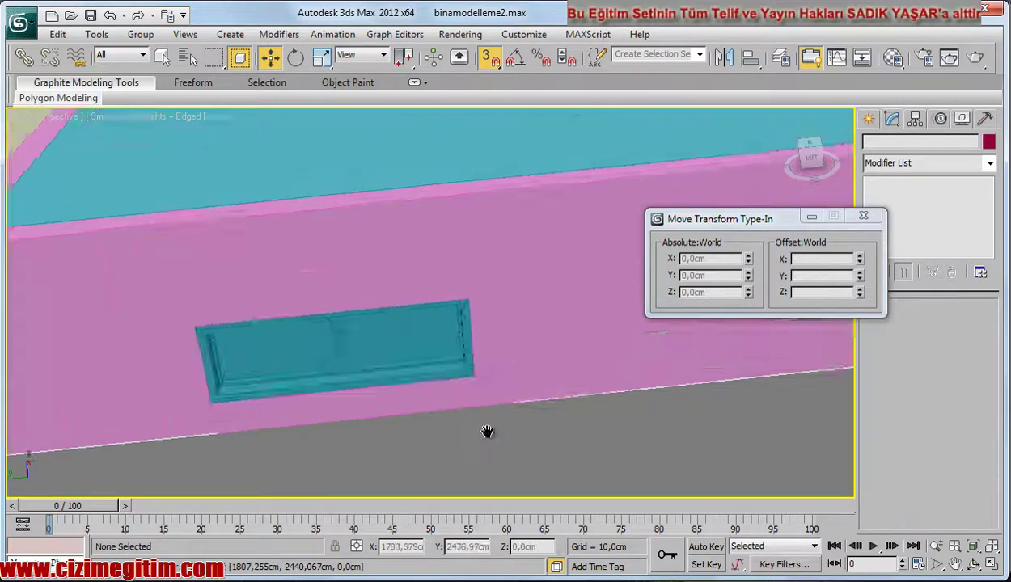
scroll(440, 391, "down", 3)
scroll(442, 368, "up", 6)
scroll(450, 371, "down", 2)
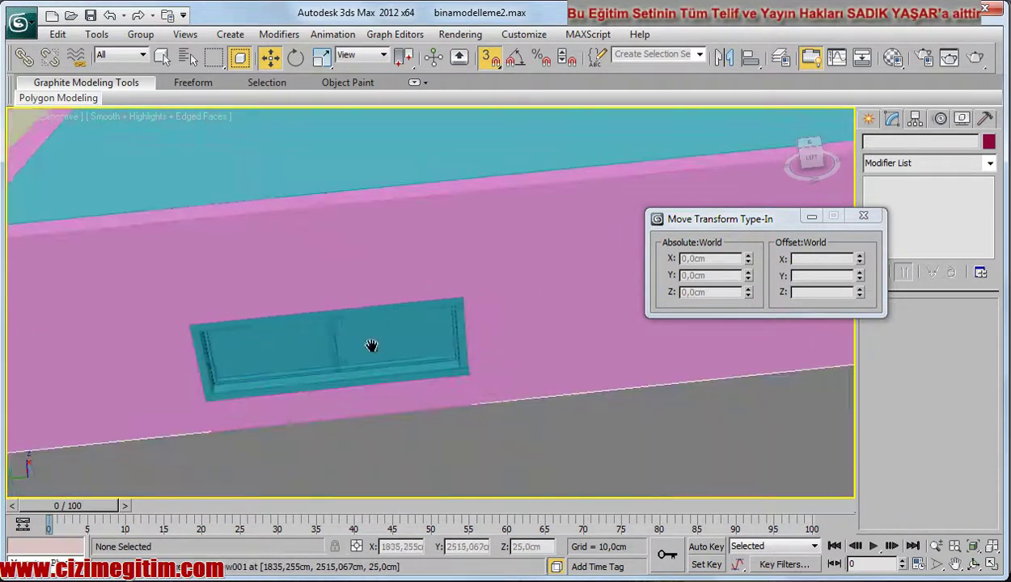
scroll(372, 345, "down", 5)
middle_click_drag(414, 360, 350, 386, "alt")
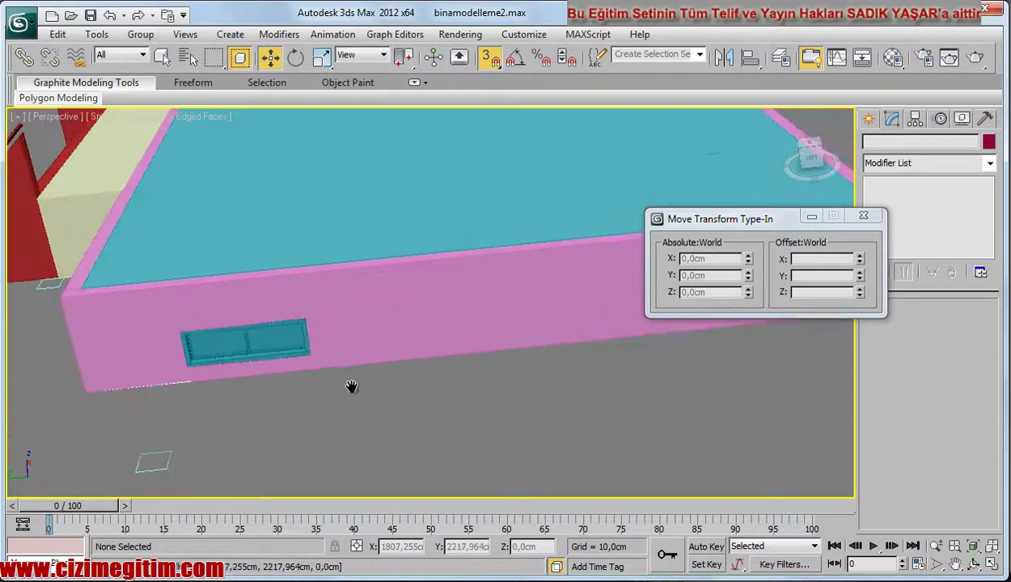
left_click(863, 215)
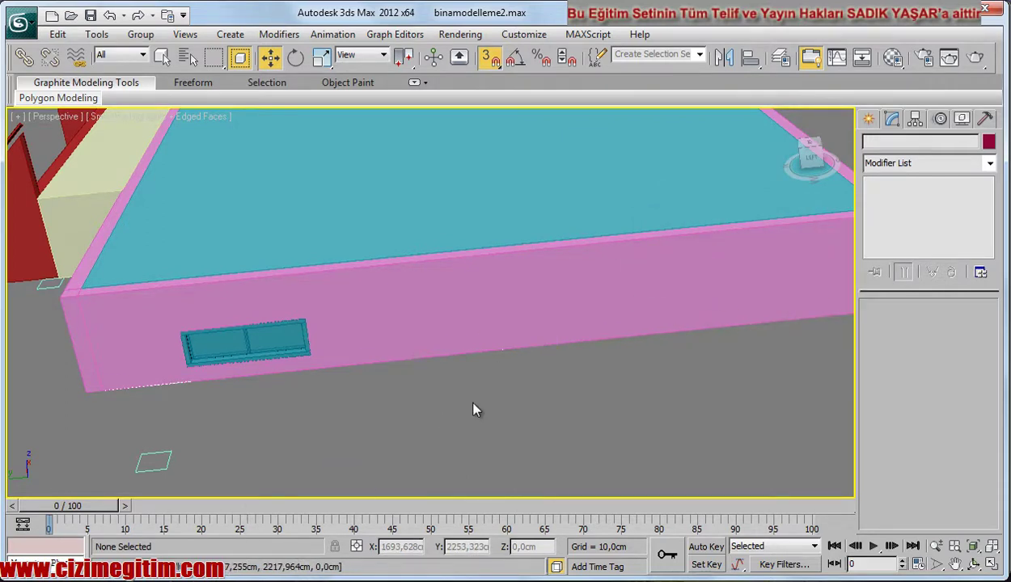
Maximize the Top view, centred on the rectangular TARAMA outline of the next opening
key("alt+w")
left_click(203, 221)
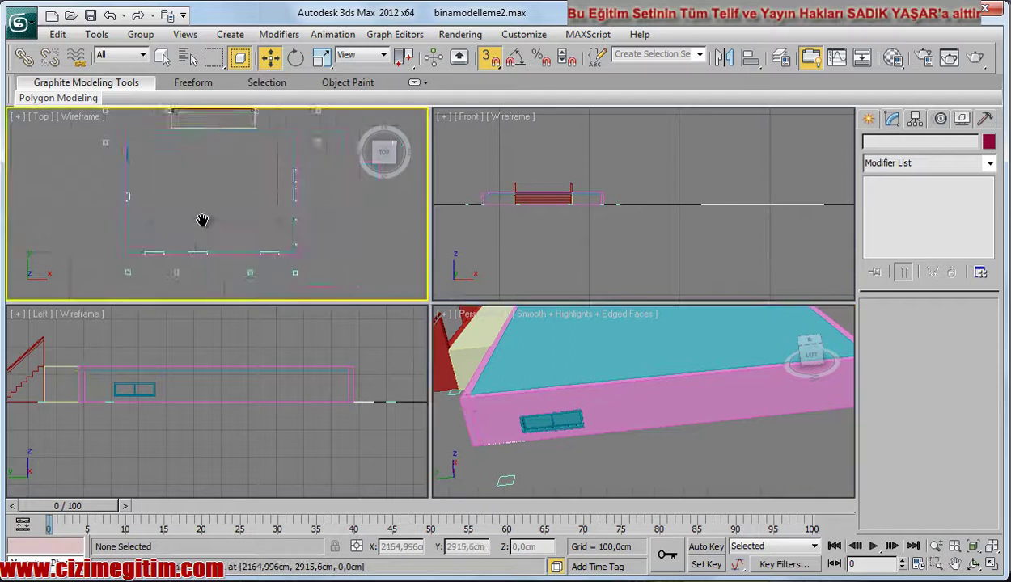
scroll(227, 235, "up", 5)
left_click(247, 239)
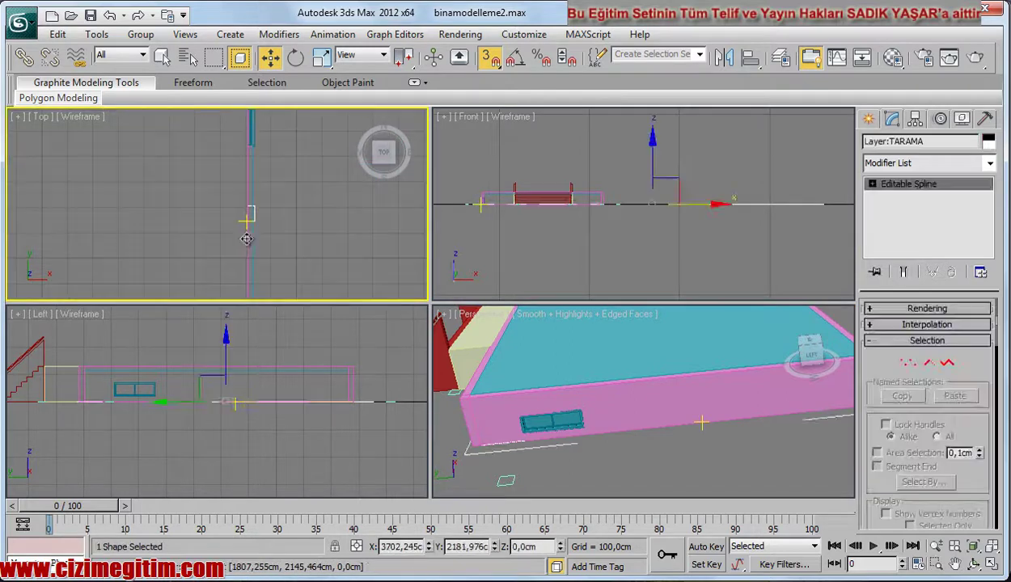
middle_click_drag(247, 238, 255, 182)
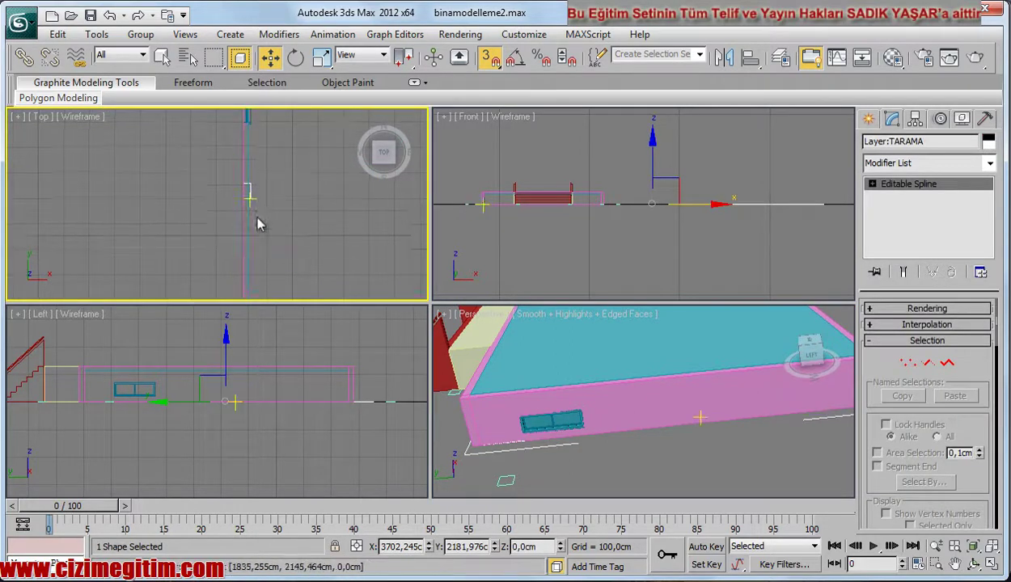
scroll(257, 224, "up", 3)
scroll(202, 226, "up", 3)
middle_click_drag(180, 228, 146, 244)
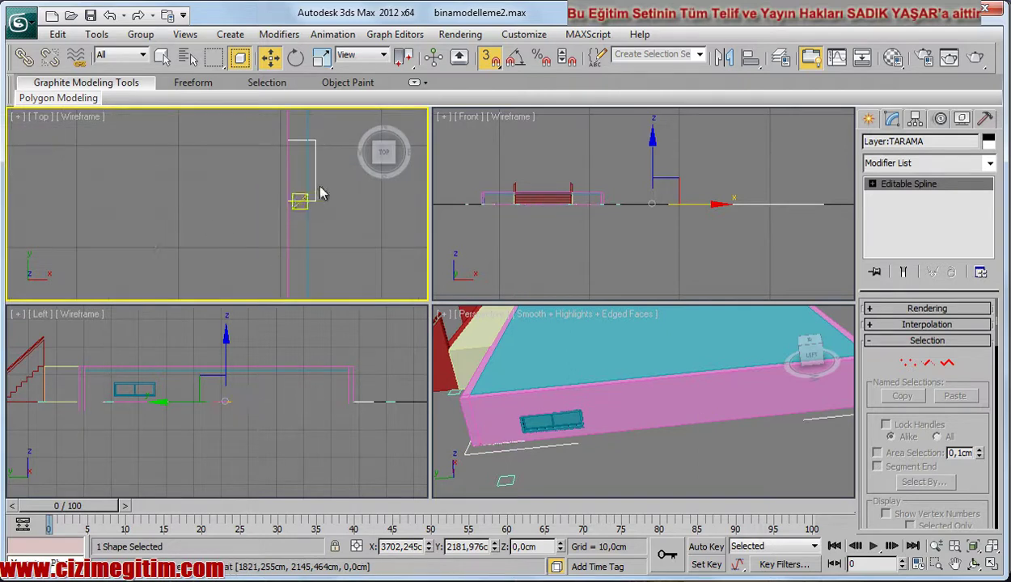
mouse_move(321, 193)
middle_mouse_down()
mouse_move(212, 206)
mouse_move(165, 172)
middle_mouse_up()
key("alt+w")
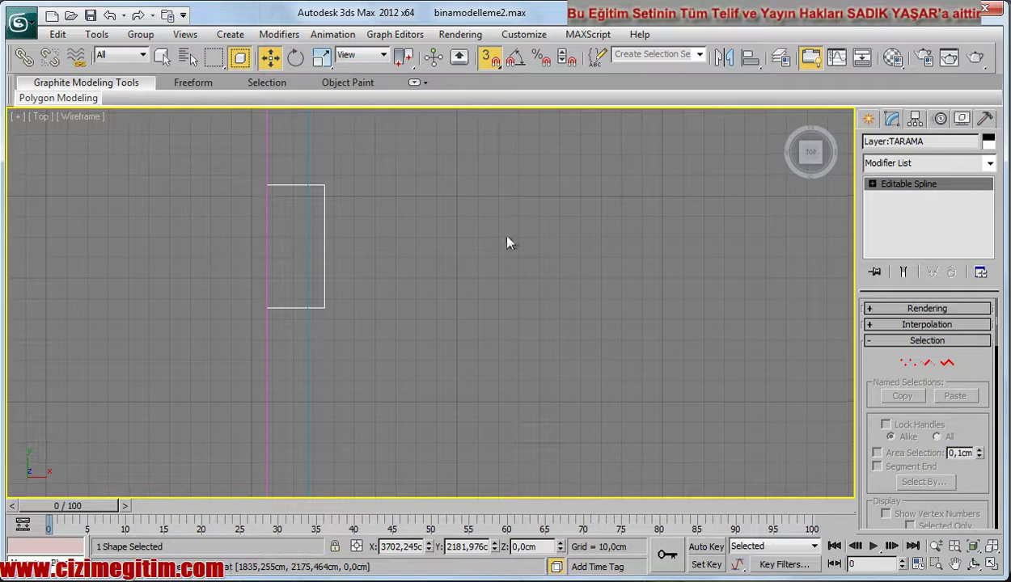
Create a 60 cm wide, 28 cm deep casement window across the rectangle outline
left_click(870, 119)
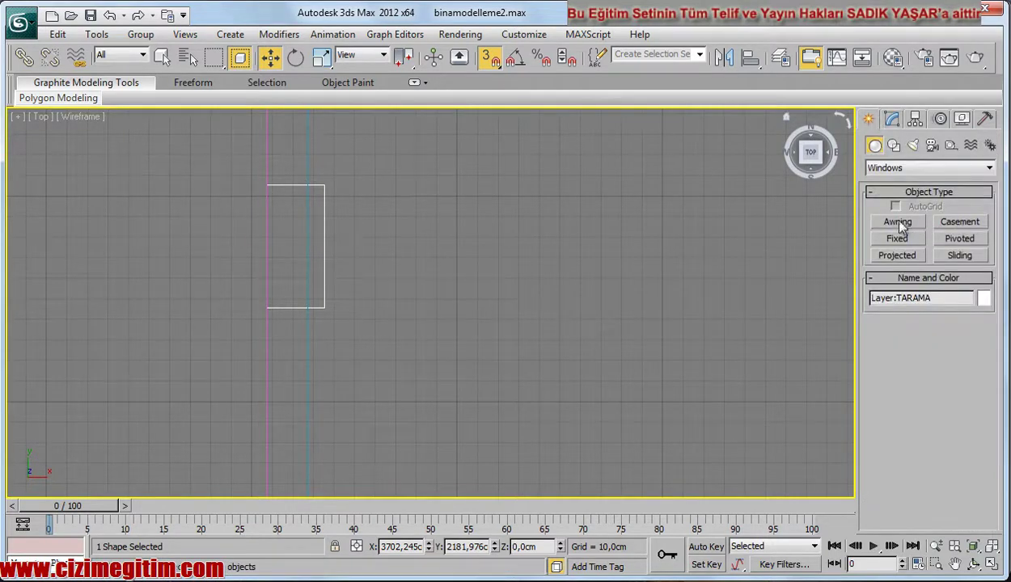
left_click(959, 222)
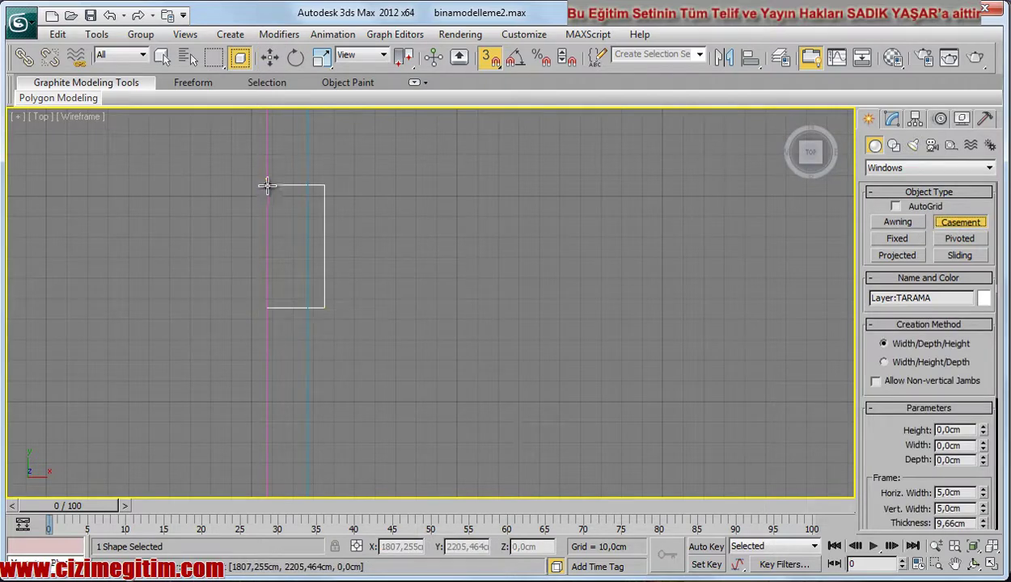
left_click_drag(267, 186, 263, 308)
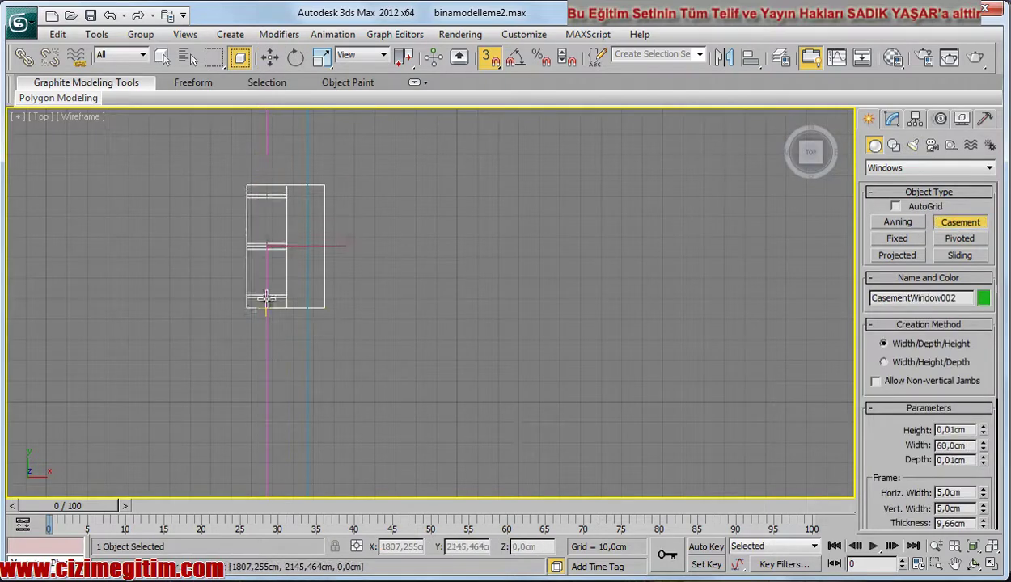
left_click(335, 305)
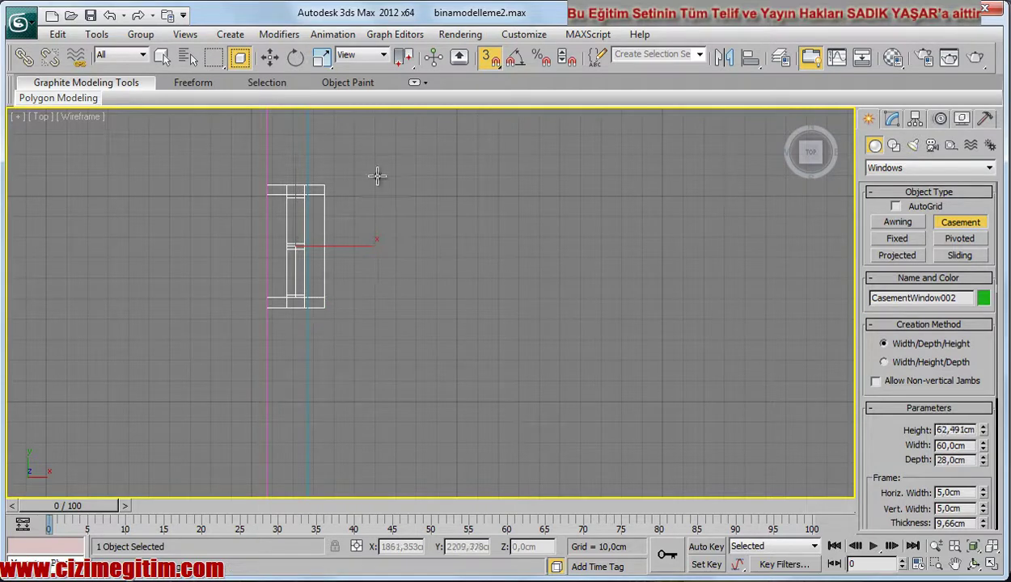
left_click(415, 245)
Make CasementWindow002 a single casement and raise it 20 cm on Z
key("w")
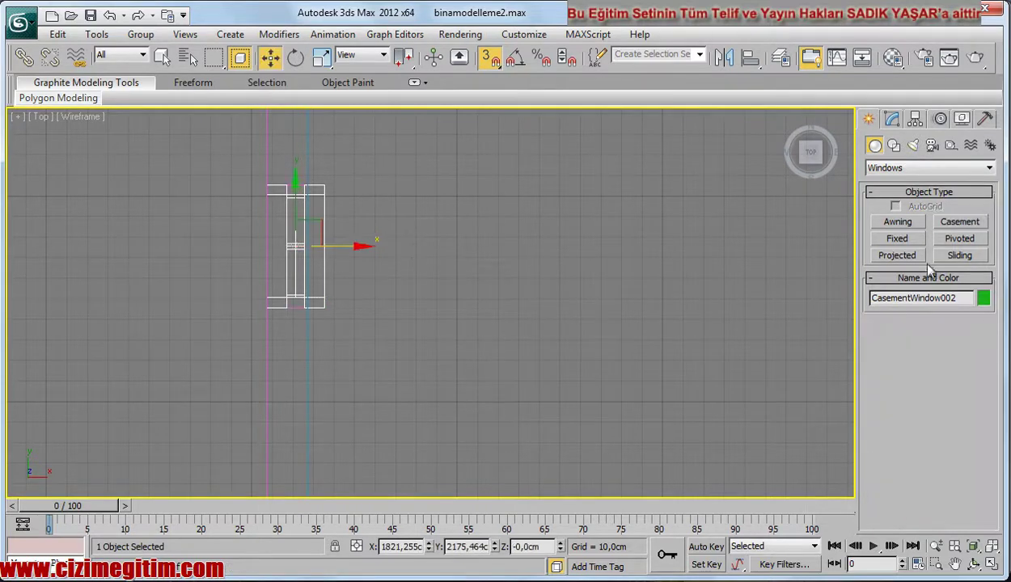
left_click(899, 119)
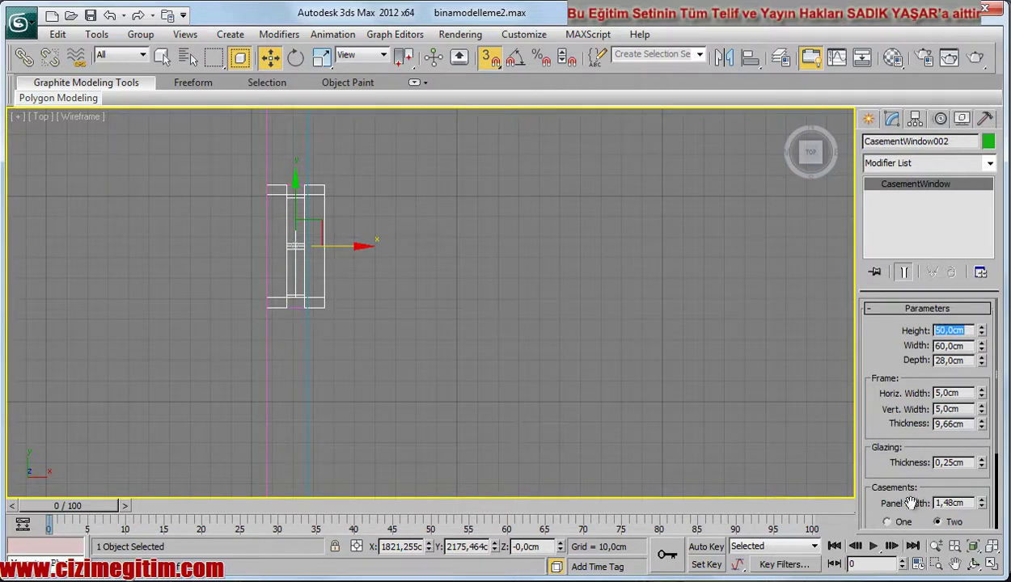
left_click(902, 524)
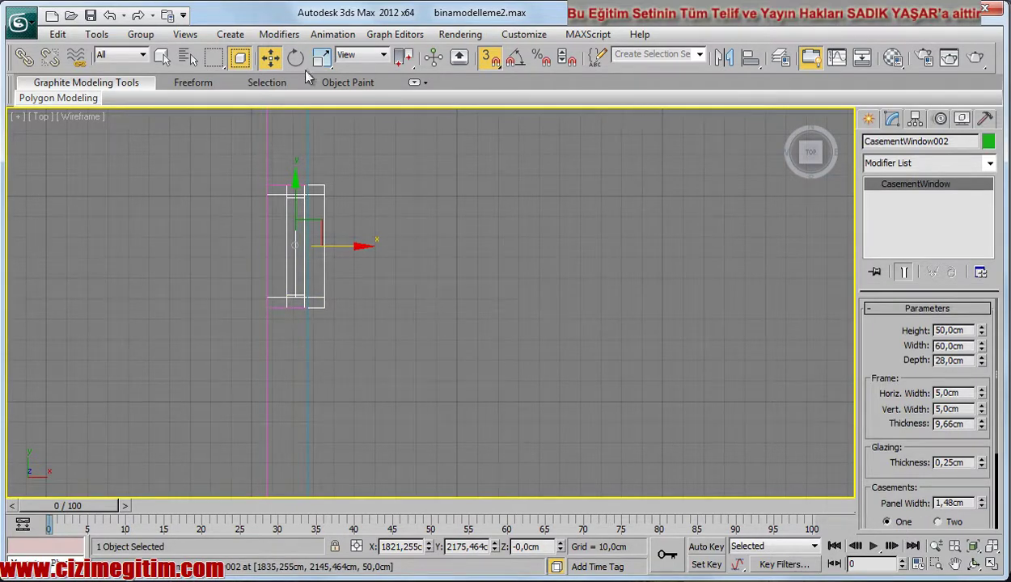
right_click(269, 58)
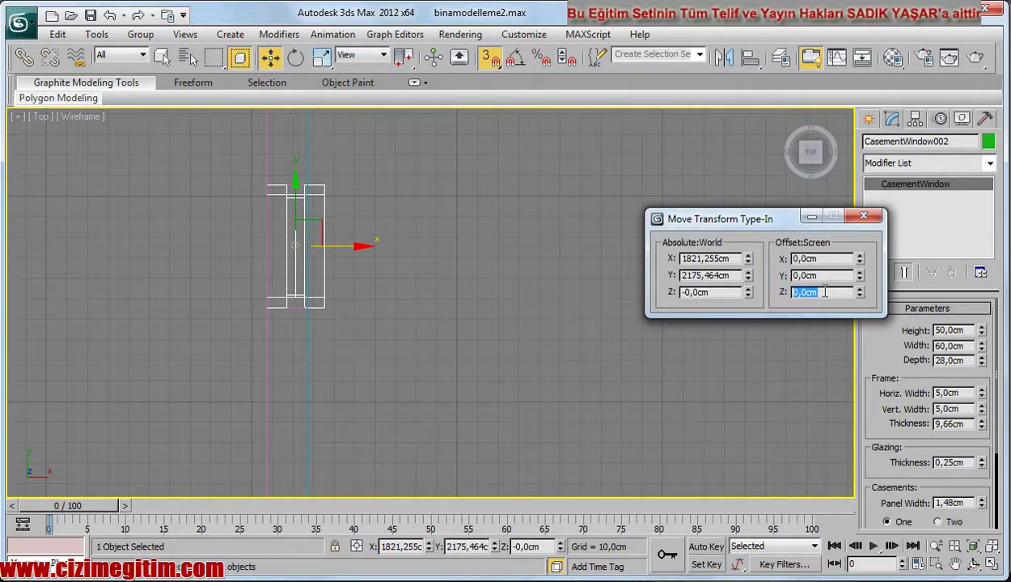
key("Return")
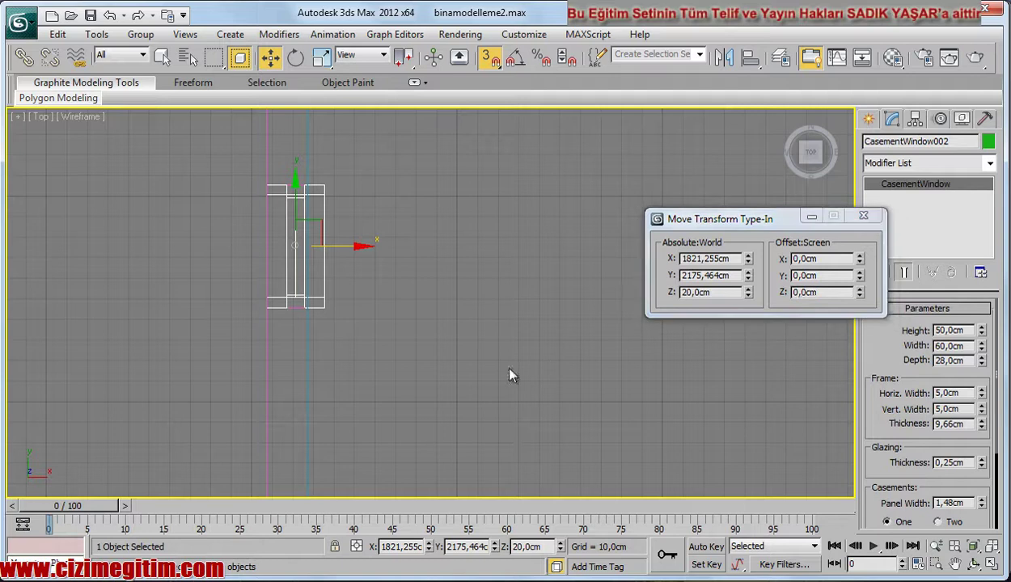
left_click(496, 359)
mouse_move(471, 349)
middle_mouse_down()
mouse_move(428, 276)
mouse_move(386, 461)
middle_mouse_up()
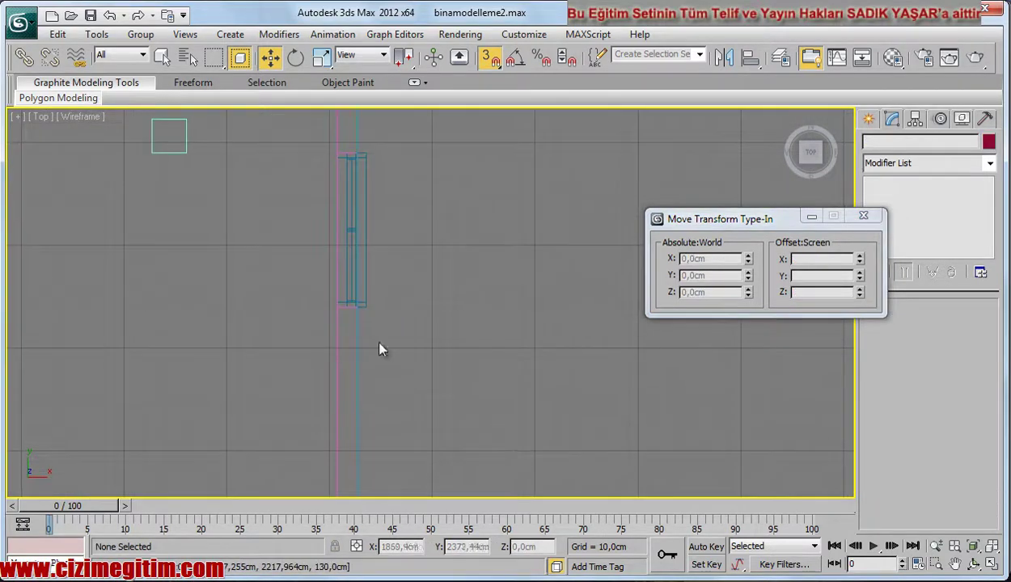
Set the 150 cm side-wall window's depth to 20 cm and, with snaps off, nudge it left
left_click(364, 252)
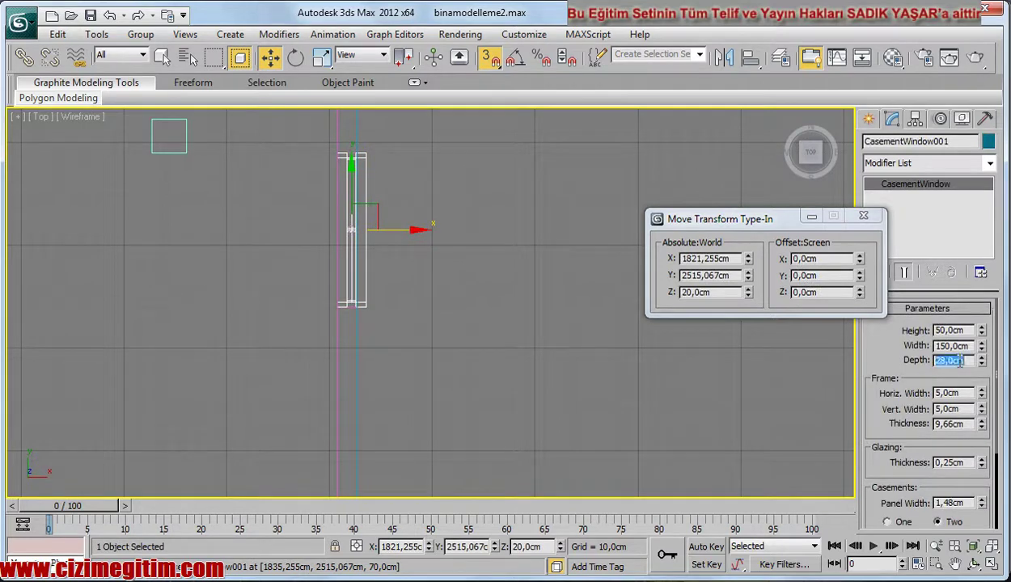
type("20")
key("Return")
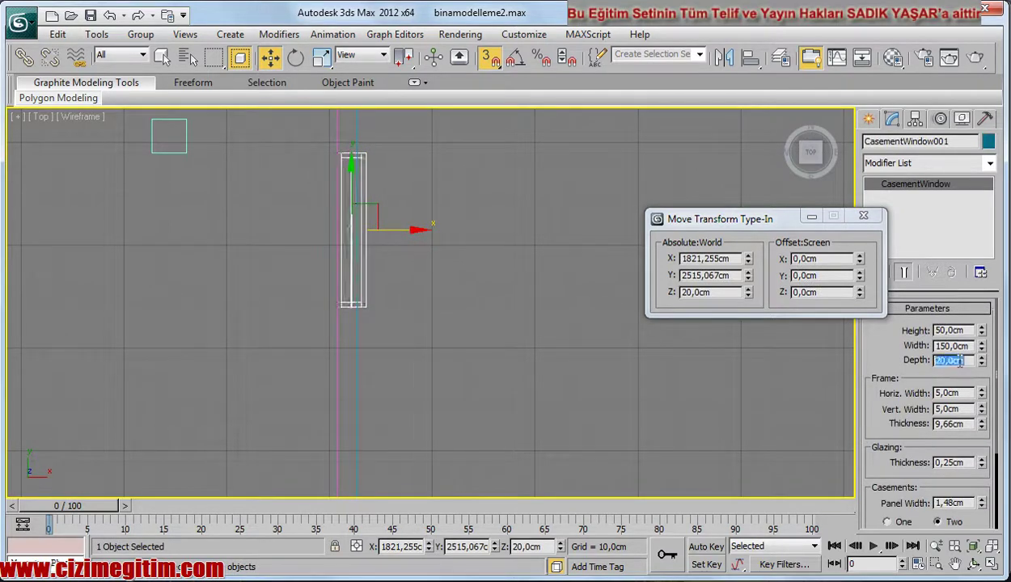
scroll(389, 334, "up", 2)
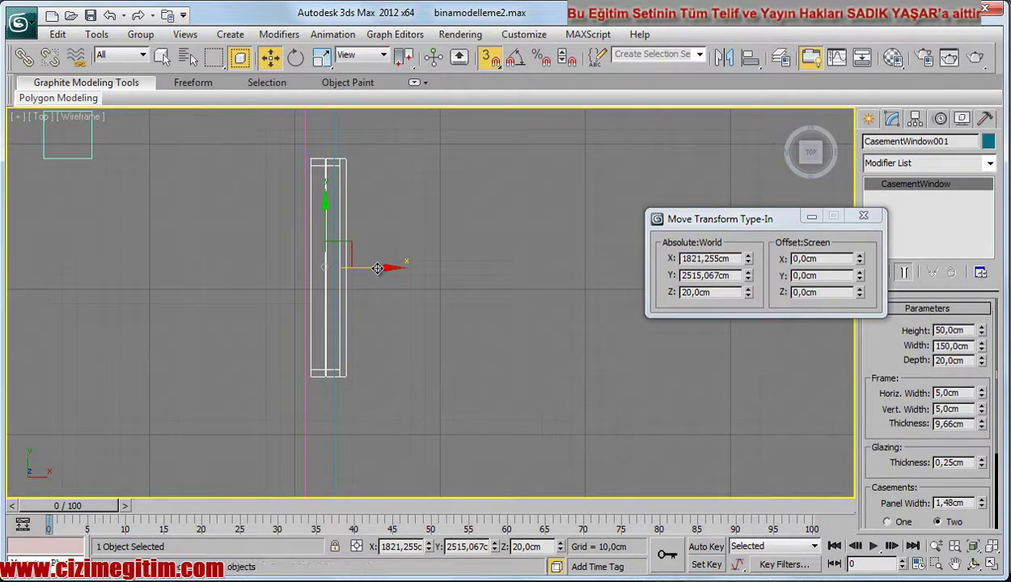
left_click_drag(377, 268, 375, 269)
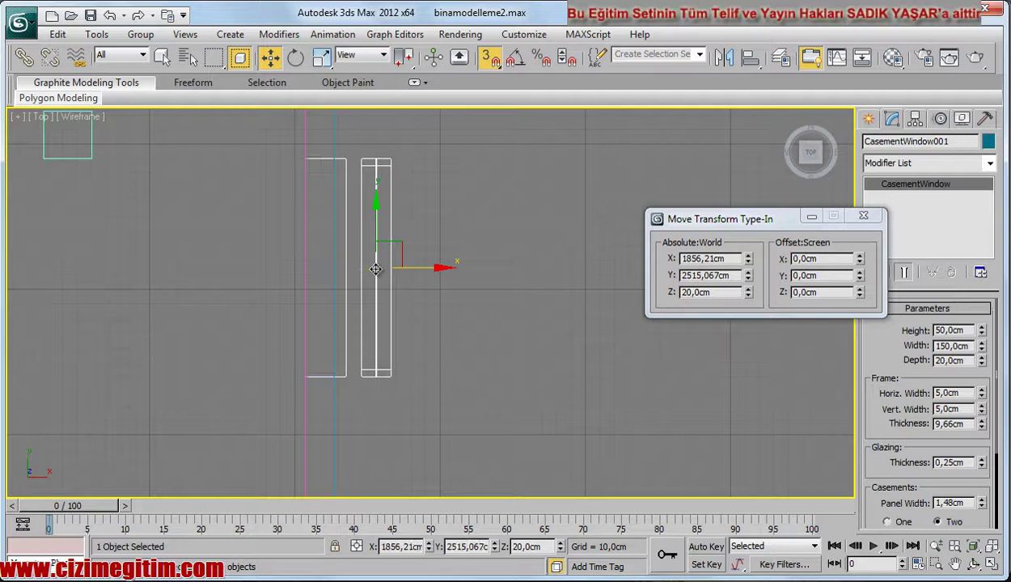
key("s")
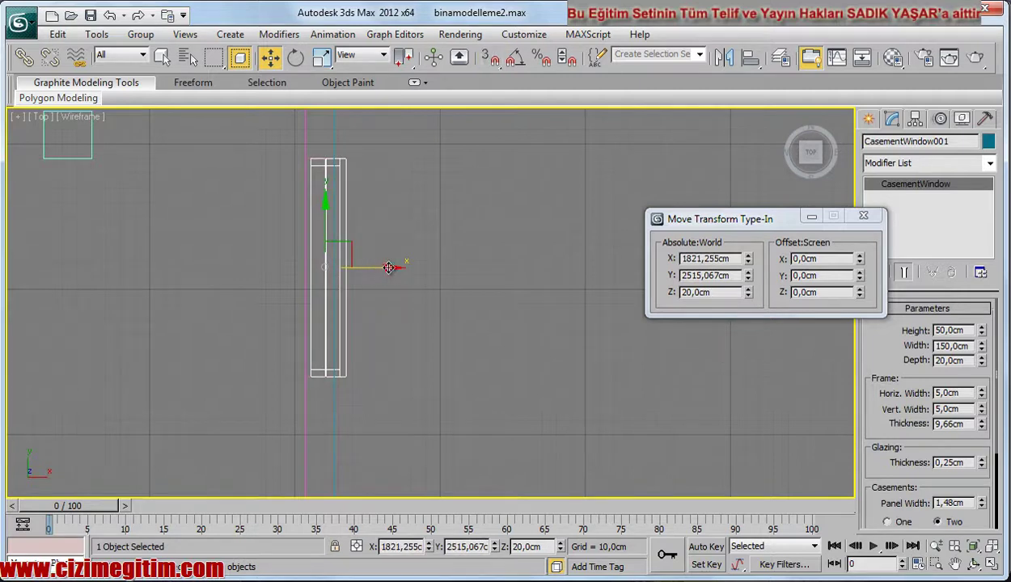
left_click_drag(388, 267, 383, 269)
scroll(418, 383, "down", 3)
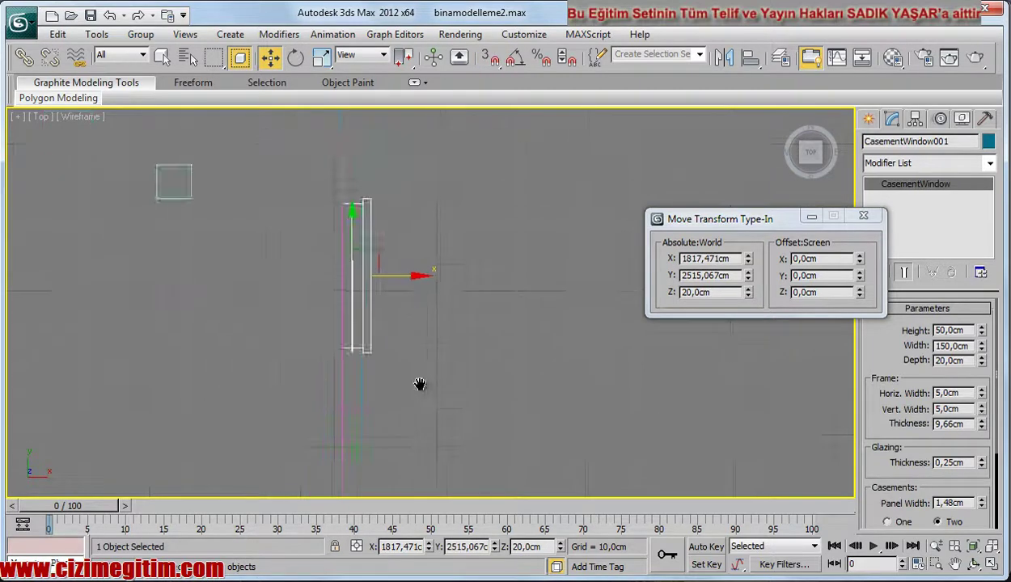
Shift CasementWindow002 slightly left along X into the wall
left_click(343, 317)
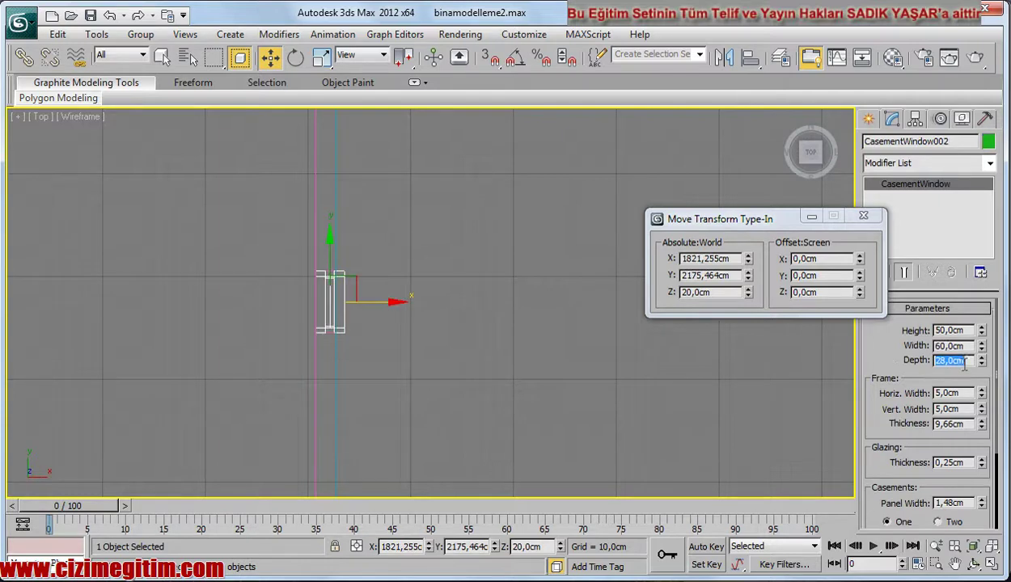
left_click(550, 370)
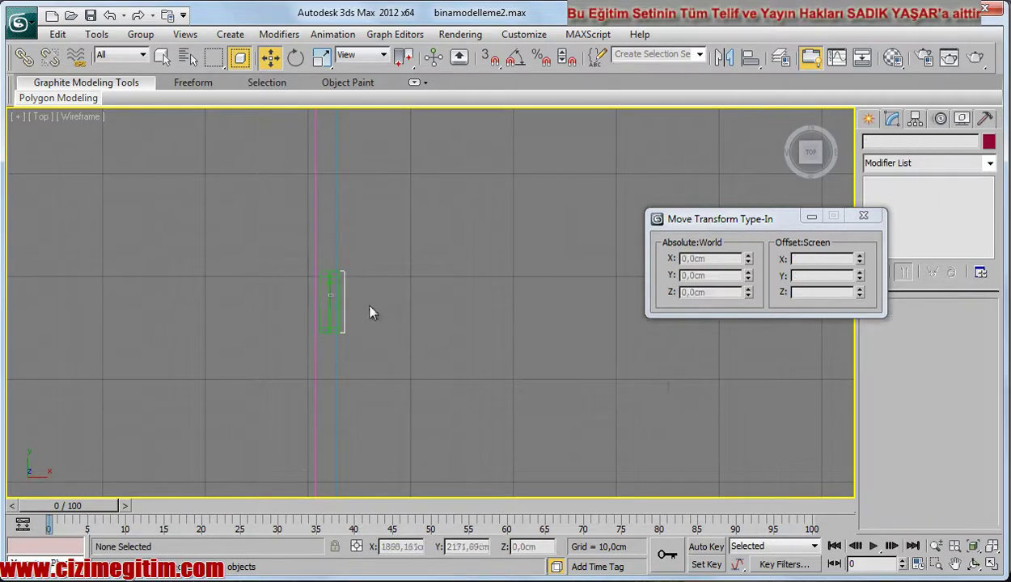
left_click(326, 304)
scroll(350, 319, "up", 3)
left_click_drag(281, 306, 274, 301)
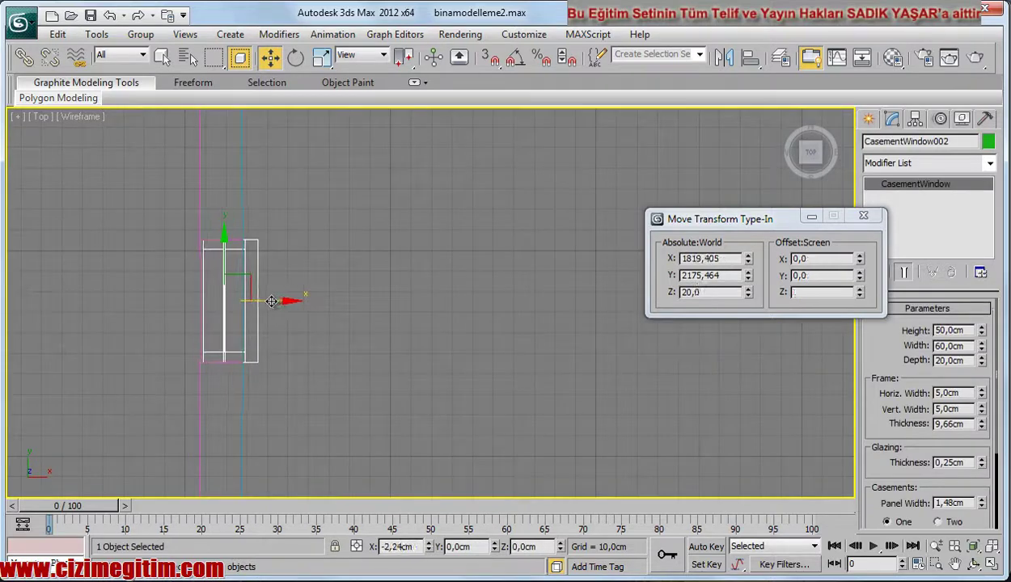
left_click(317, 349)
scroll(317, 350, "down", 5)
scroll(318, 347, "up", 2)
scroll(334, 271, "up", 2)
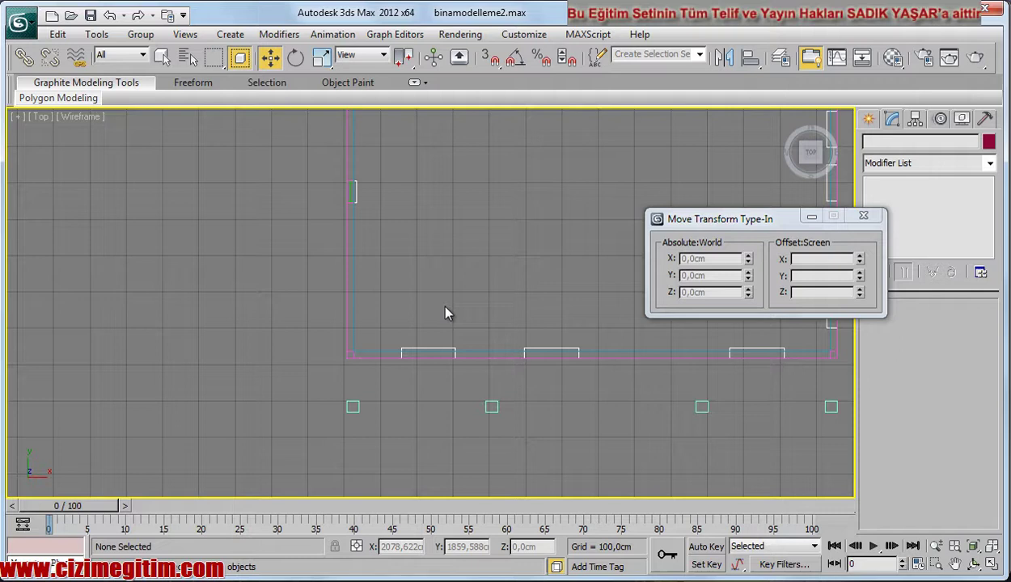
Close the Move Transform Type-In and bring the long wall's openings into view
left_click(862, 216)
mouse_move(412, 306)
middle_mouse_down()
mouse_move(426, 253)
mouse_move(400, 288)
mouse_move(406, 377)
mouse_move(360, 396)
middle_mouse_up()
scroll(393, 352, "up", 2)
scroll(377, 383, "up", 2)
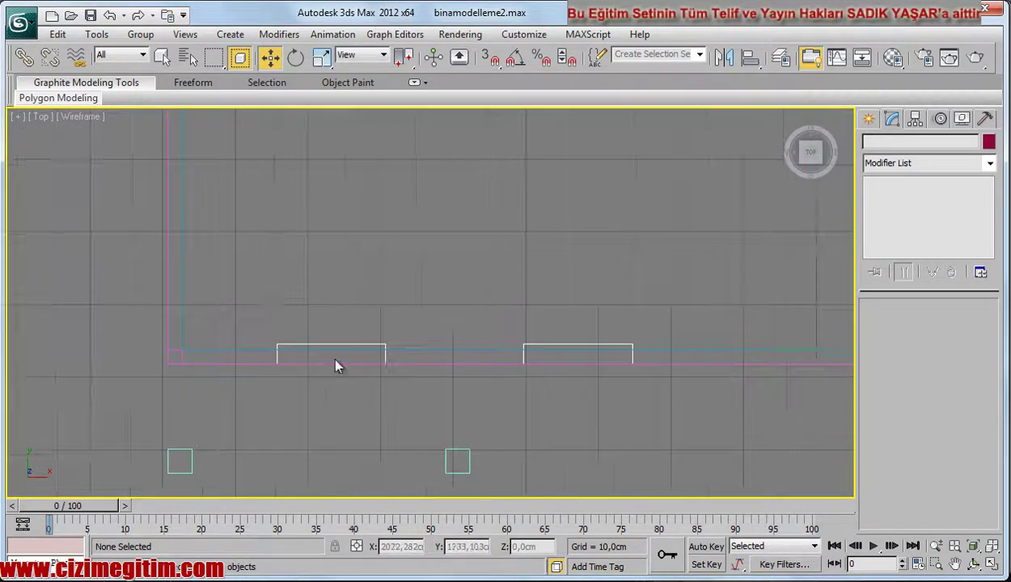
Choose the Casement window type with snaps on and frame the long wall's left opening
left_click(867, 119)
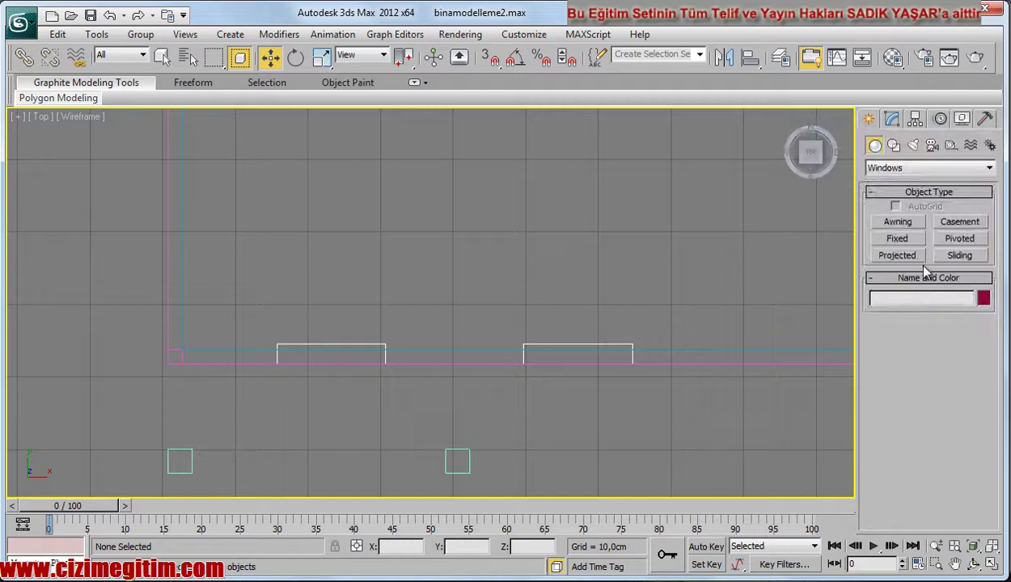
left_click(962, 223)
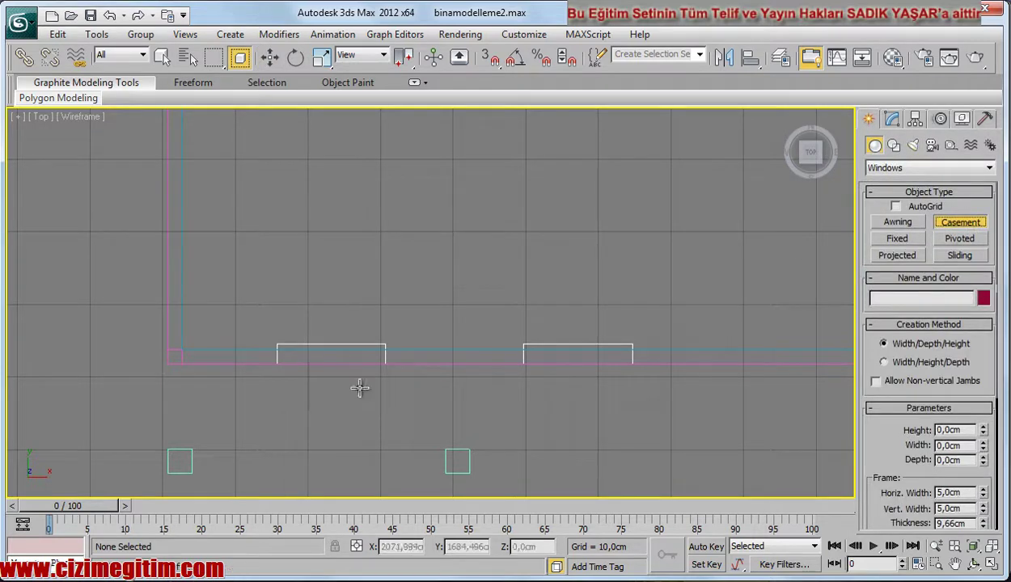
key("s")
scroll(287, 381, "down", 2)
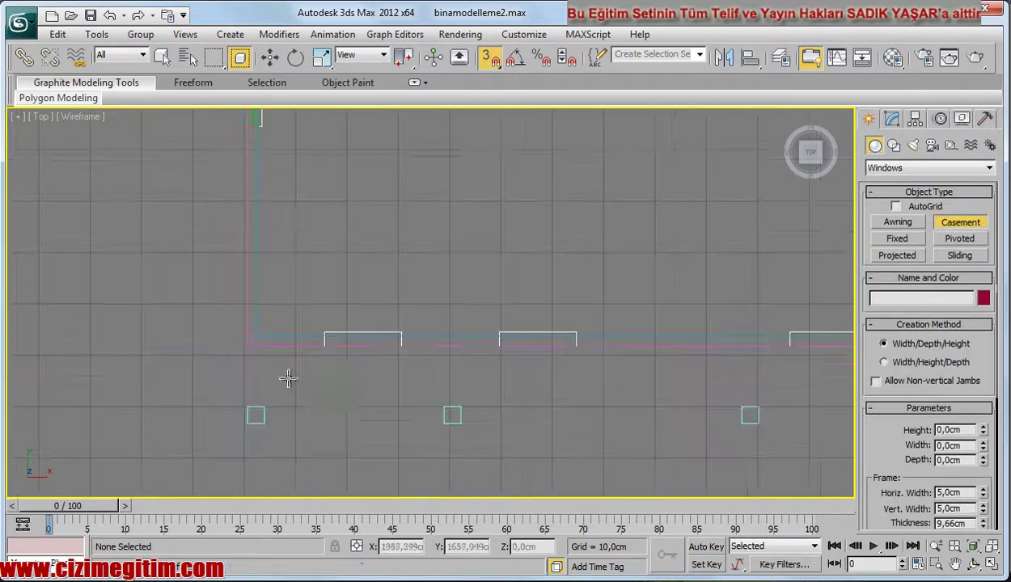
middle_click_drag(289, 380, 368, 400)
scroll(244, 391, "up", 3)
middle_click_drag(243, 390, 616, 355)
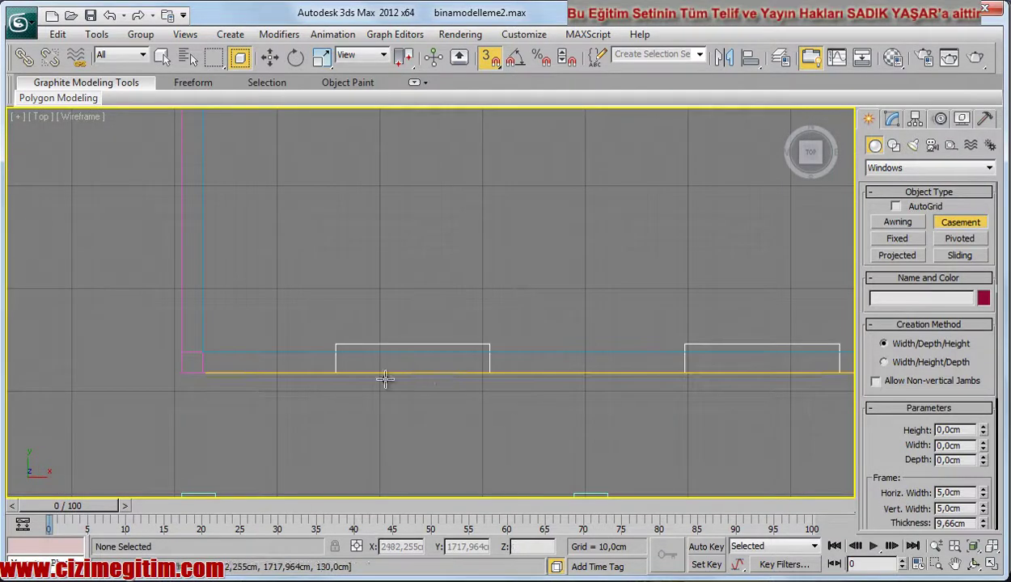
Draw CasementWindow003, 150 cm wide and 28 cm deep, across the left opening
left_click_drag(336, 373, 499, 372)
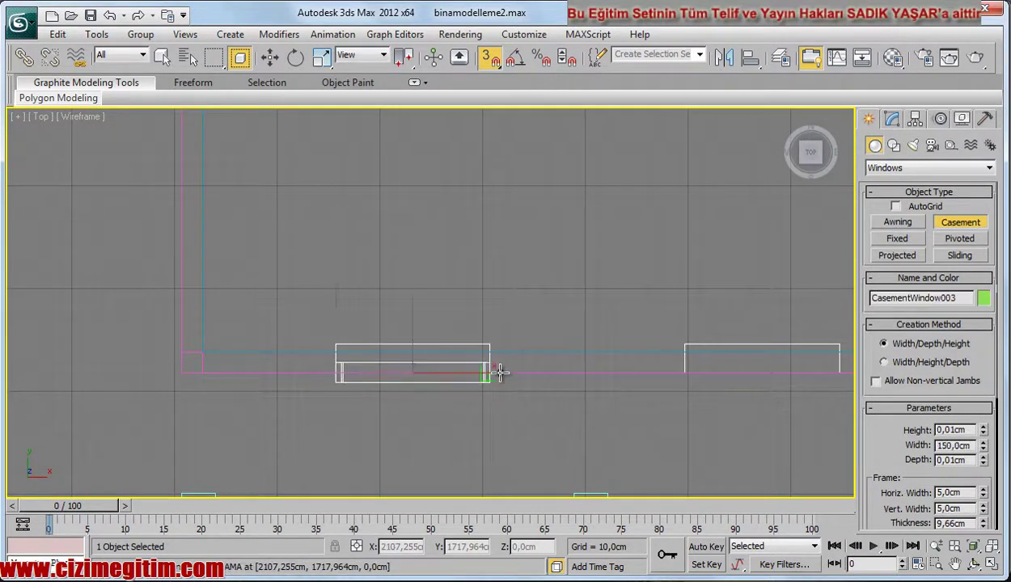
left_click(492, 336)
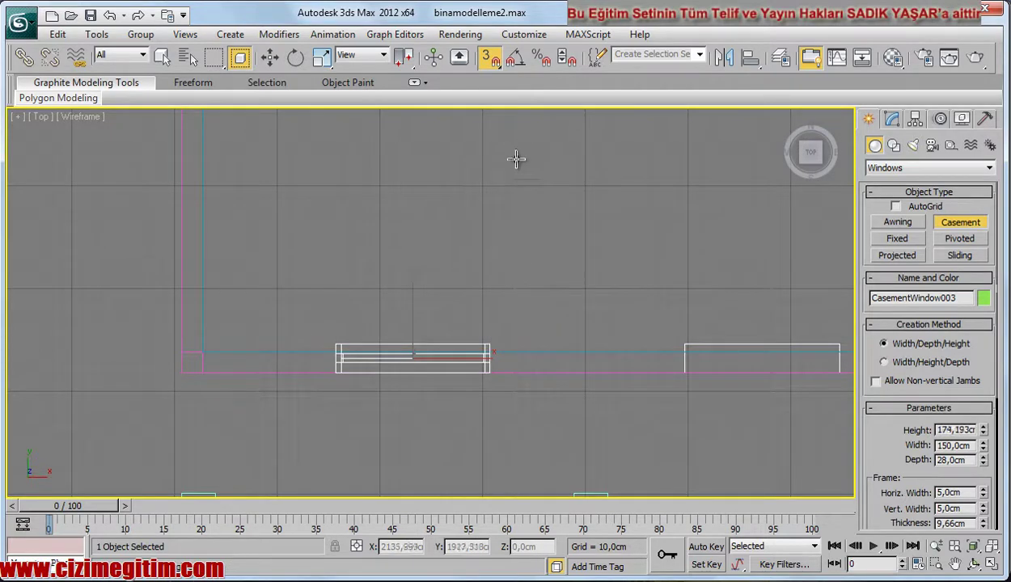
left_click(509, 204)
middle_click_drag(422, 298, 368, 296)
key("w")
mouse_move(474, 298)
middle_mouse_down()
mouse_move(430, 325)
mouse_move(417, 305)
middle_mouse_up()
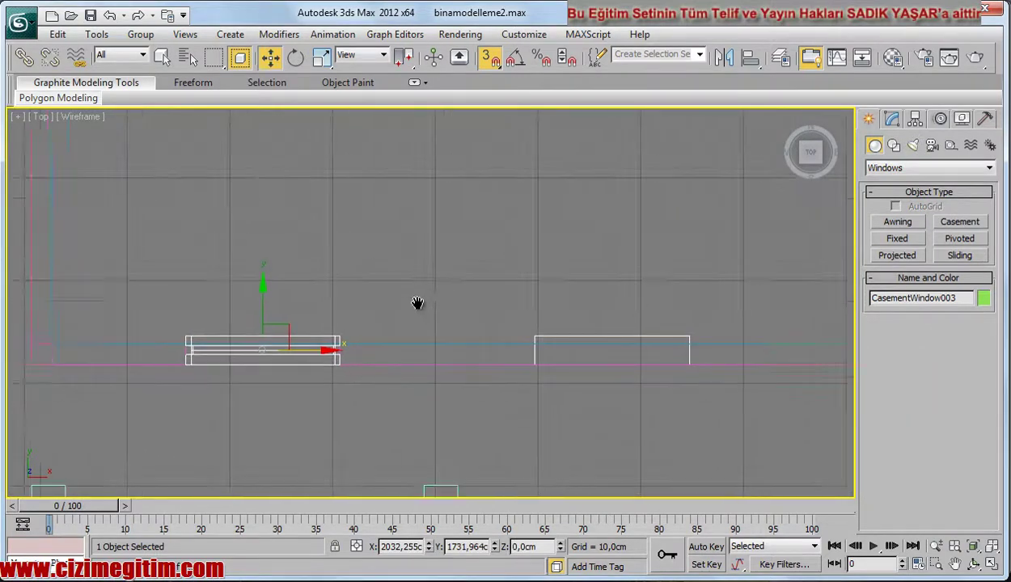
left_click(892, 120)
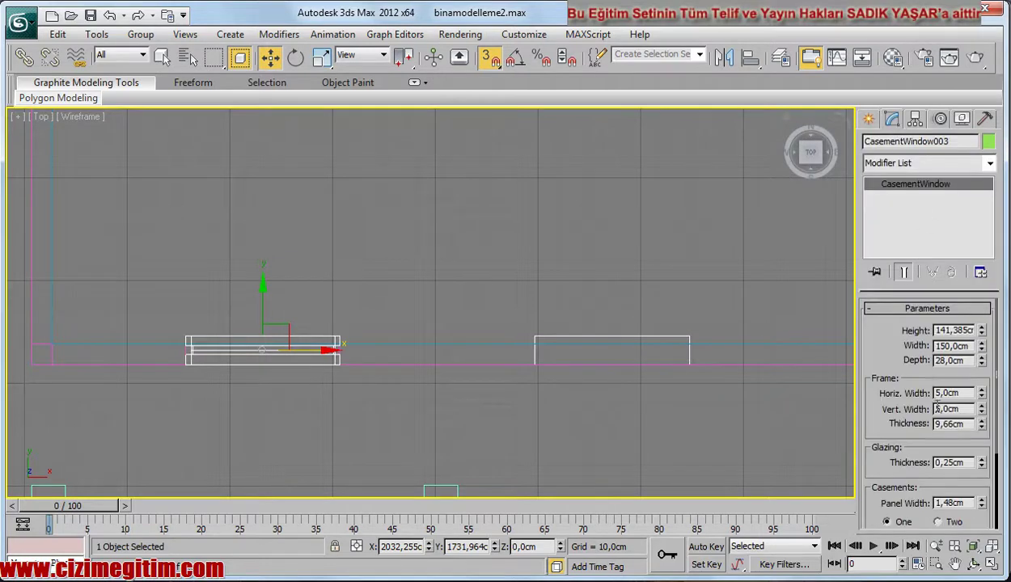
Set CasementWindow003's height to 50 cm and depth to 20 cm
scroll(890, 351, "down", 2)
scroll(890, 351, "up", 2)
type("50")
key("Return")
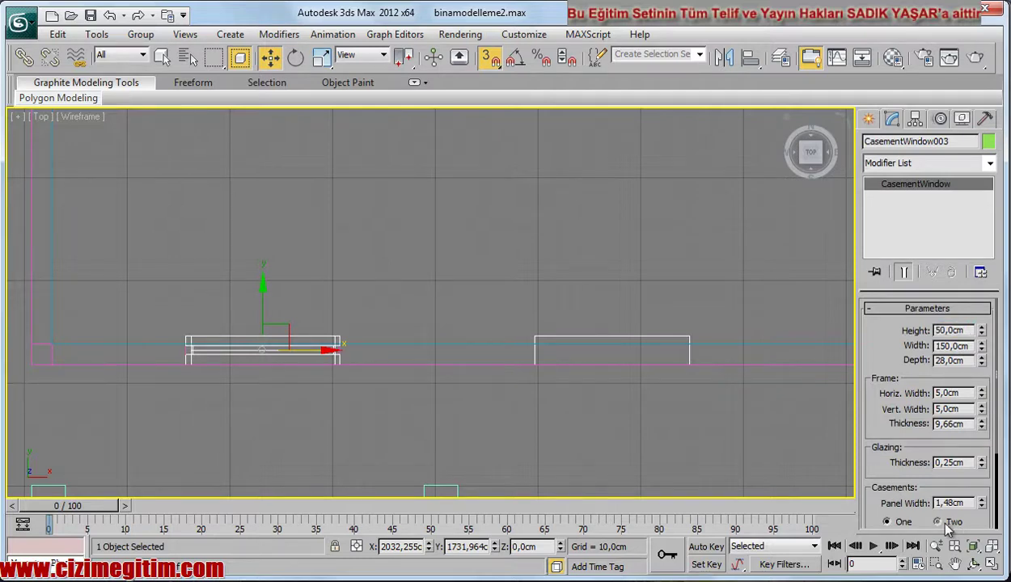
scroll(264, 395, "up", 3)
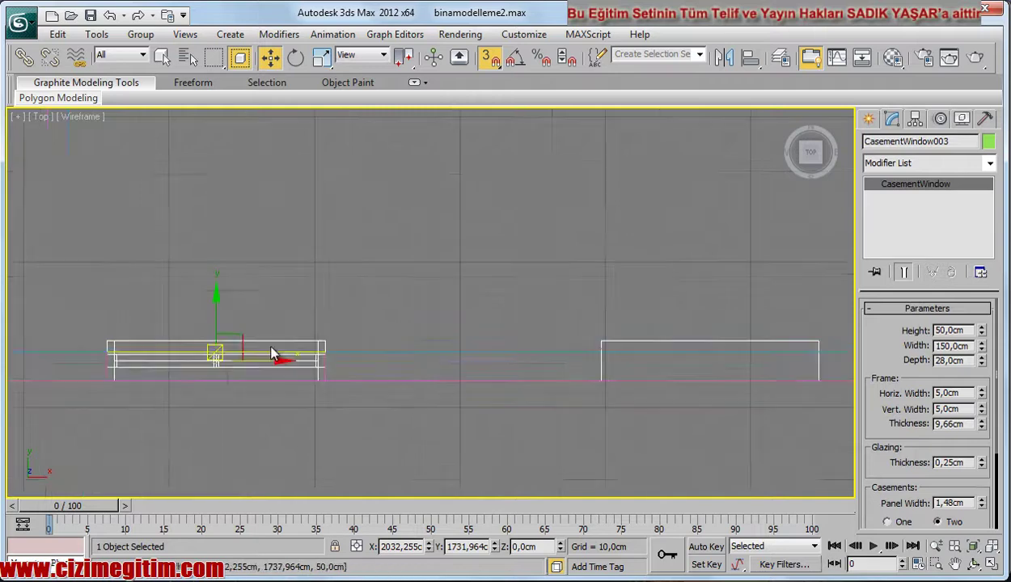
middle_click_drag(215, 332, 261, 317)
middle_click_drag(202, 368, 232, 340)
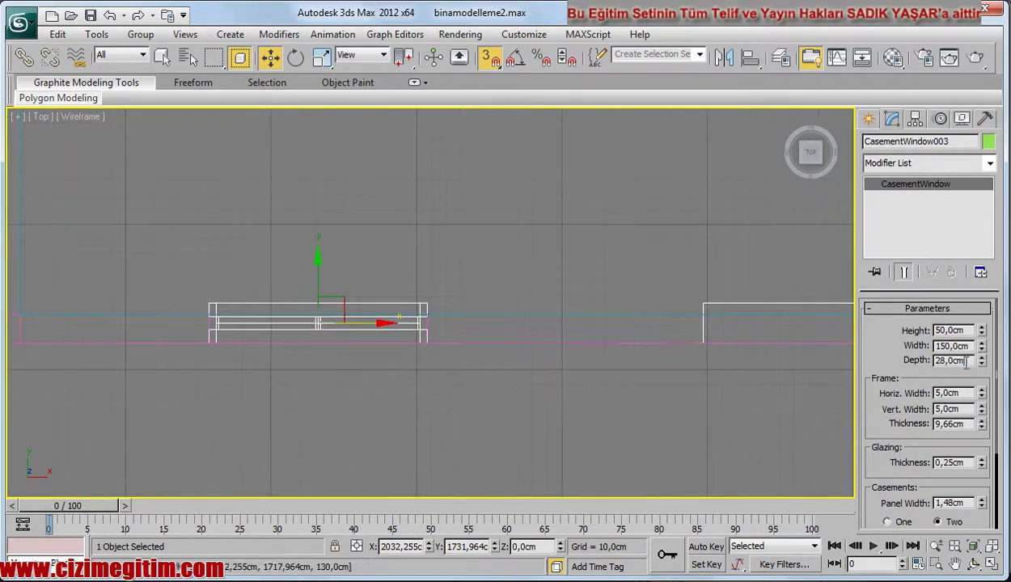
type("20")
key("Return")
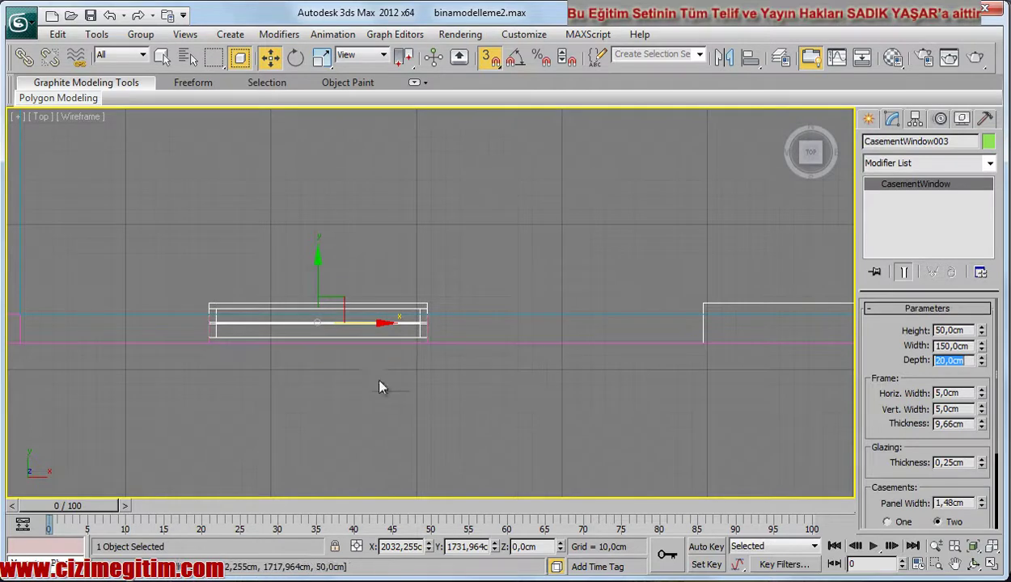
middle_click_drag(353, 387, 388, 372)
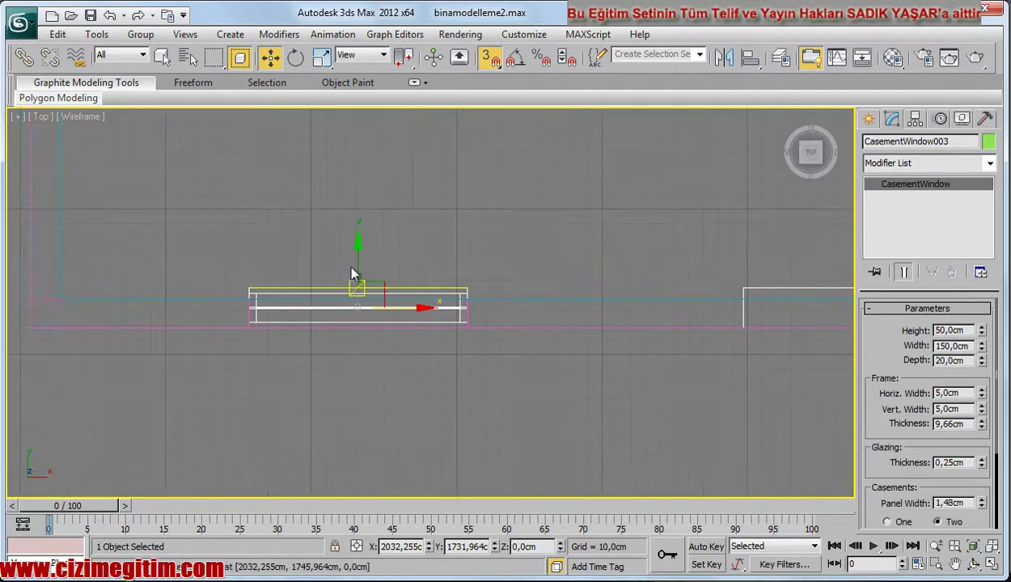
With snaps off, nudge the window down along Y into the wall opening
key("s")
scroll(400, 235, "up", 1)
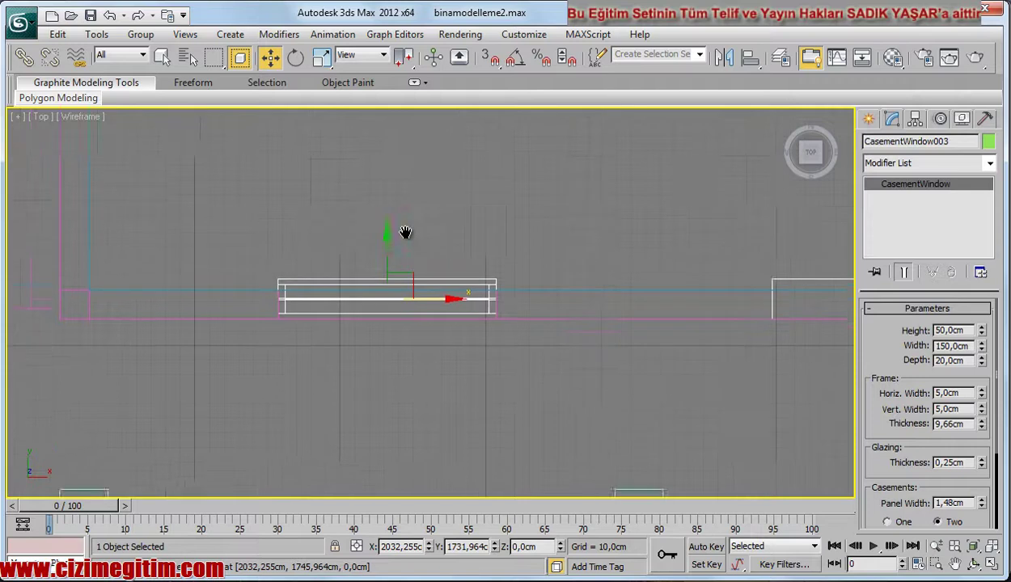
scroll(404, 238, "up", 1)
scroll(416, 253, "up", 1)
scroll(421, 258, "up", 1)
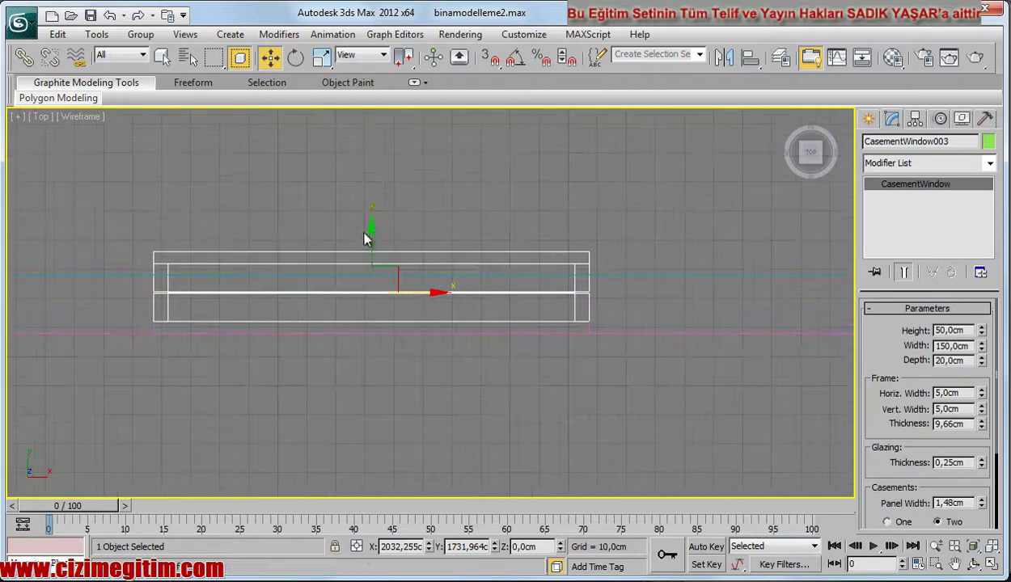
left_click_drag(370, 230, 370, 233)
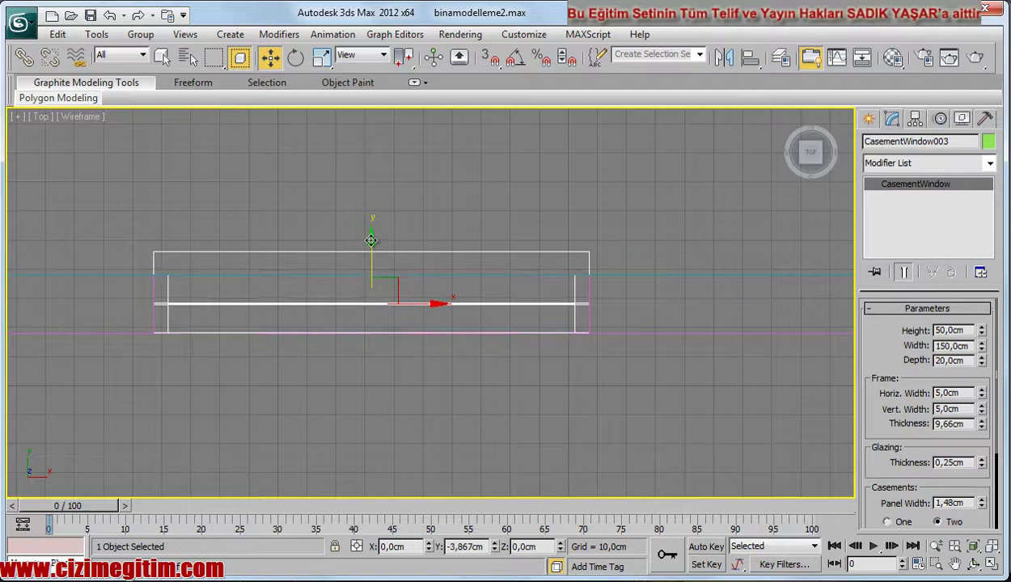
scroll(347, 274, "down", 2)
Reselect the casement window and orbit to an angled view of it
left_click(339, 398)
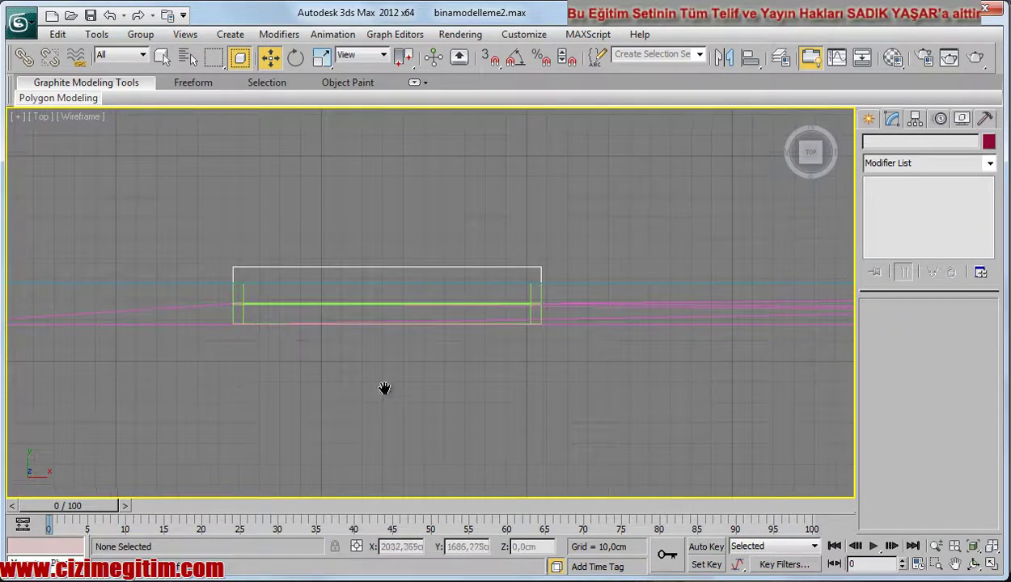
middle_click_drag(384, 388, 376, 384)
left_click(470, 320)
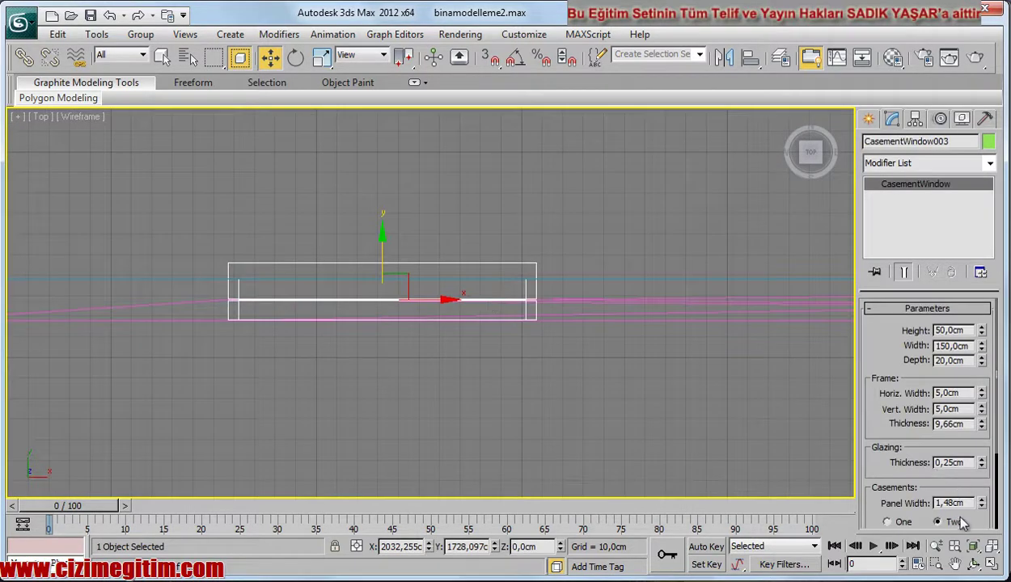
left_click(974, 565)
left_click_drag(501, 350, 441, 291)
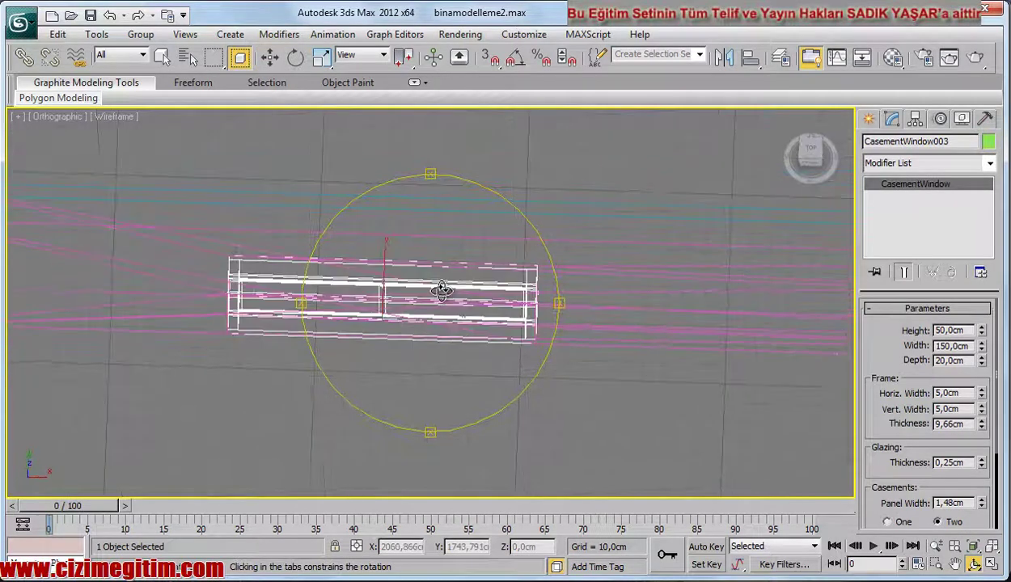
Orbit the perspective view around the building to frame the selected window
right_click(442, 291)
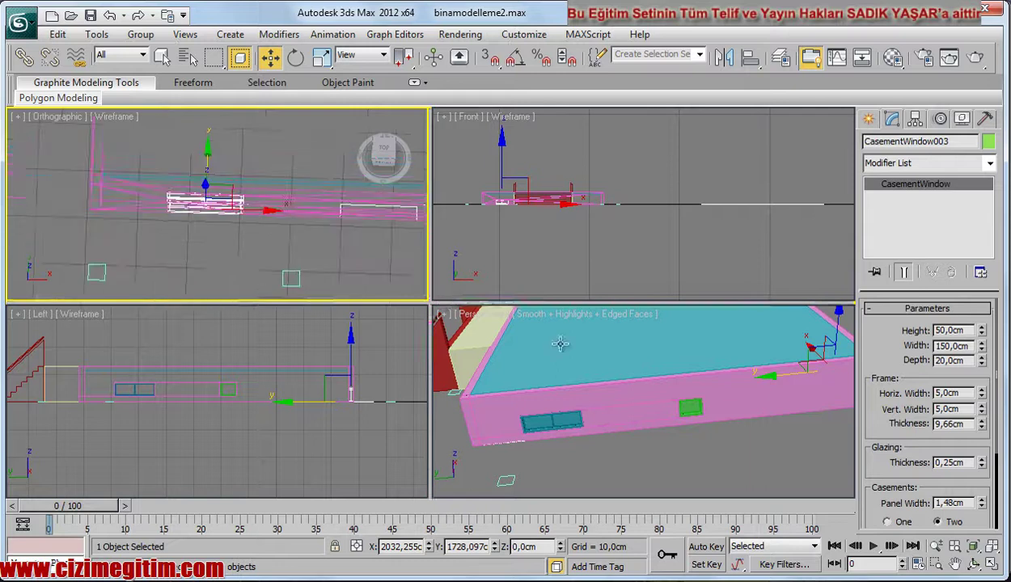
middle_click_drag(526, 347, 627, 389, "alt")
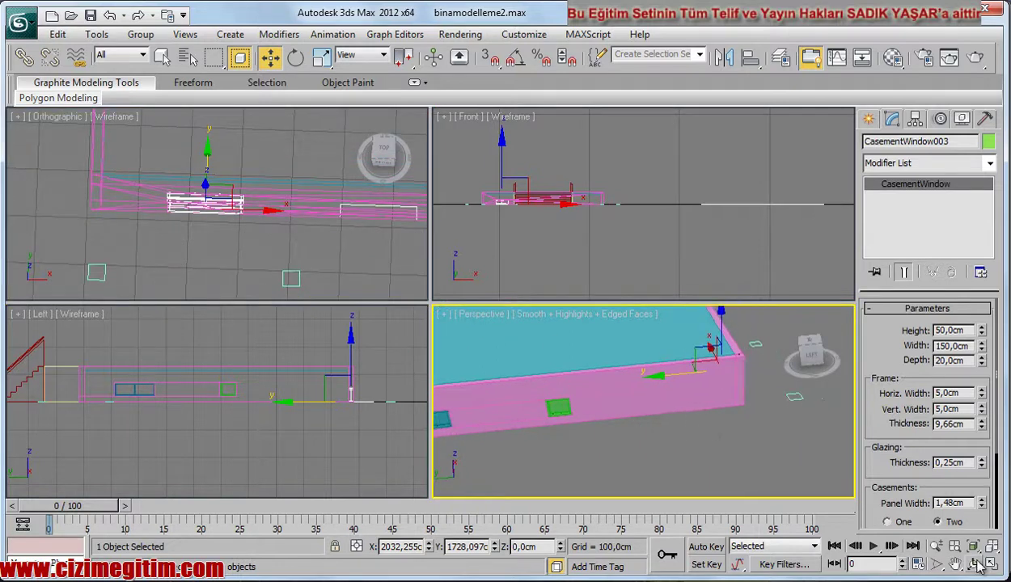
mouse_move(715, 432)
middle_mouse_down("alt")
mouse_move(605, 415)
mouse_move(663, 394)
mouse_move(671, 439)
mouse_move(654, 343)
mouse_move(638, 415)
middle_mouse_up("alt")
key("w")
scroll(638, 416, "down", 3)
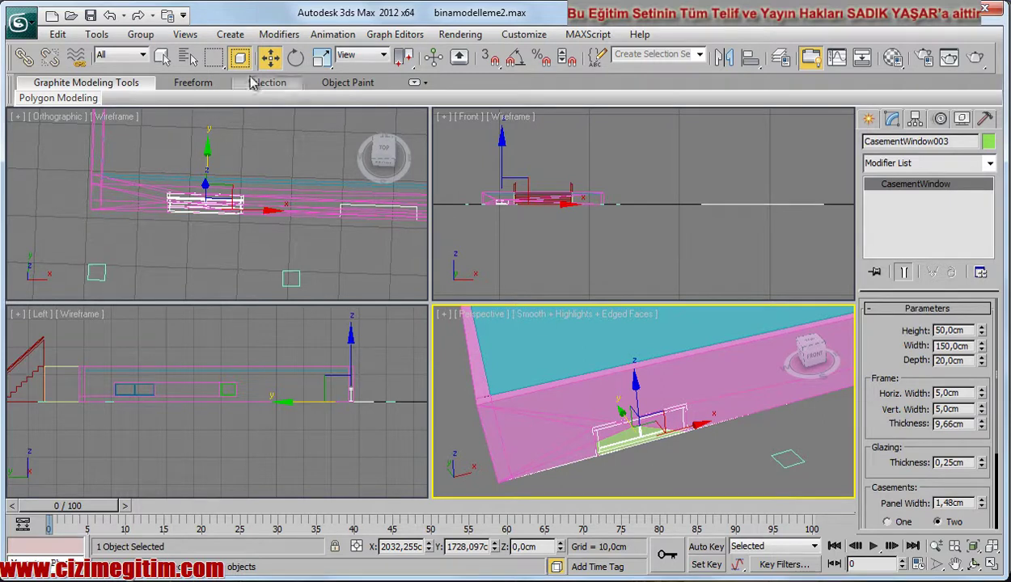
Raise CasementWindow003 by 20 cm with a Z offset in Move Transform Type-In
right_click(271, 62)
type("20")
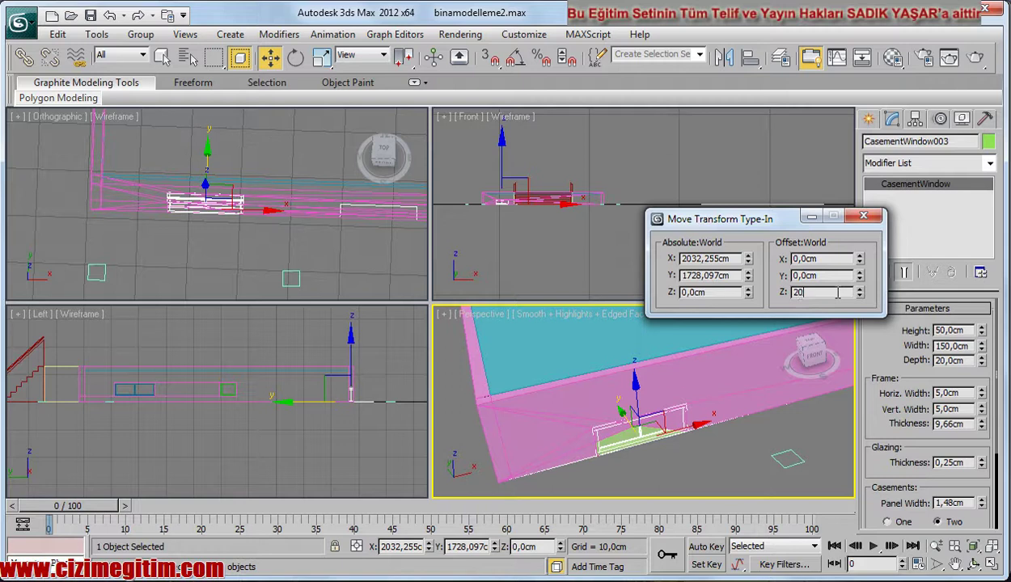
key("Return")
left_click(657, 451)
mouse_move(657, 450)
middle_mouse_down()
mouse_move(636, 419)
mouse_move(653, 447)
middle_mouse_up()
scroll(652, 433, "down", 3)
scroll(650, 415, "down", 2)
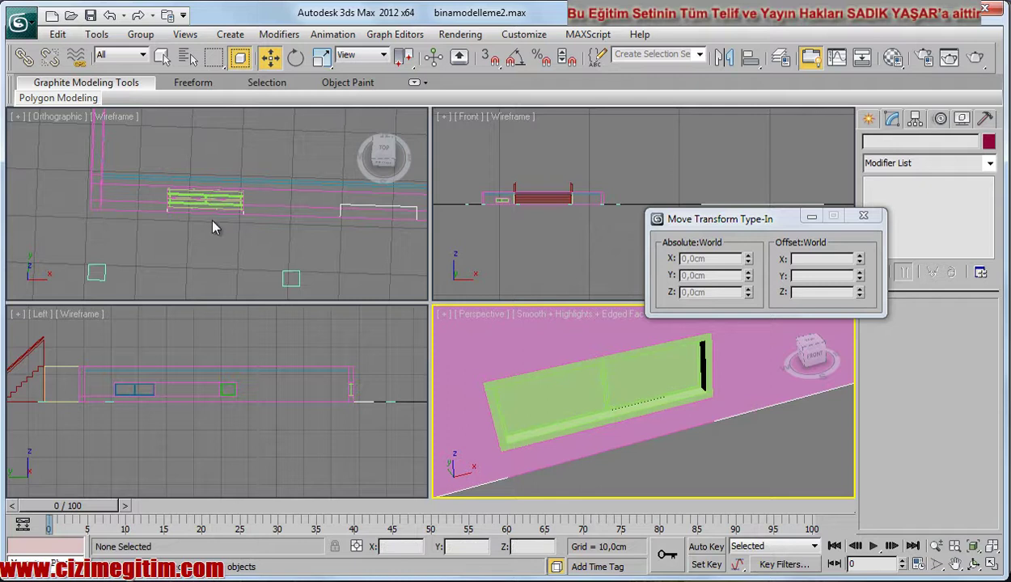
left_click(183, 237)
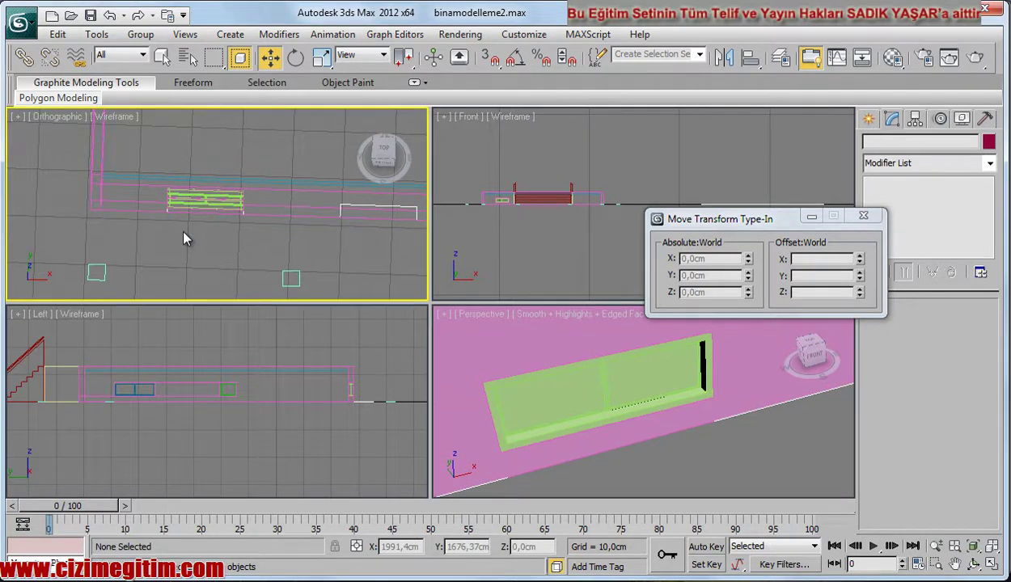
key("t")
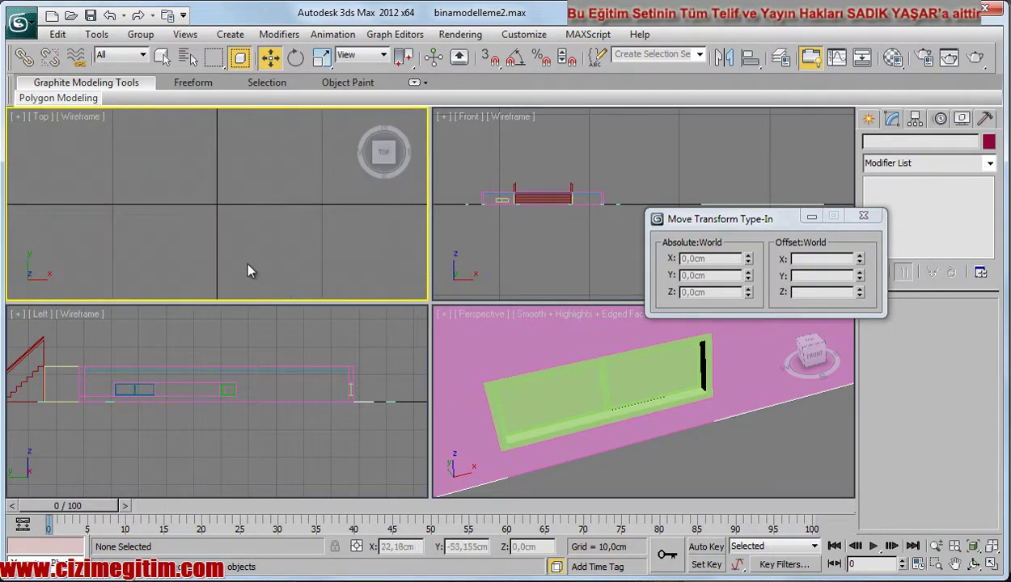
key("ctrl+shift+z")
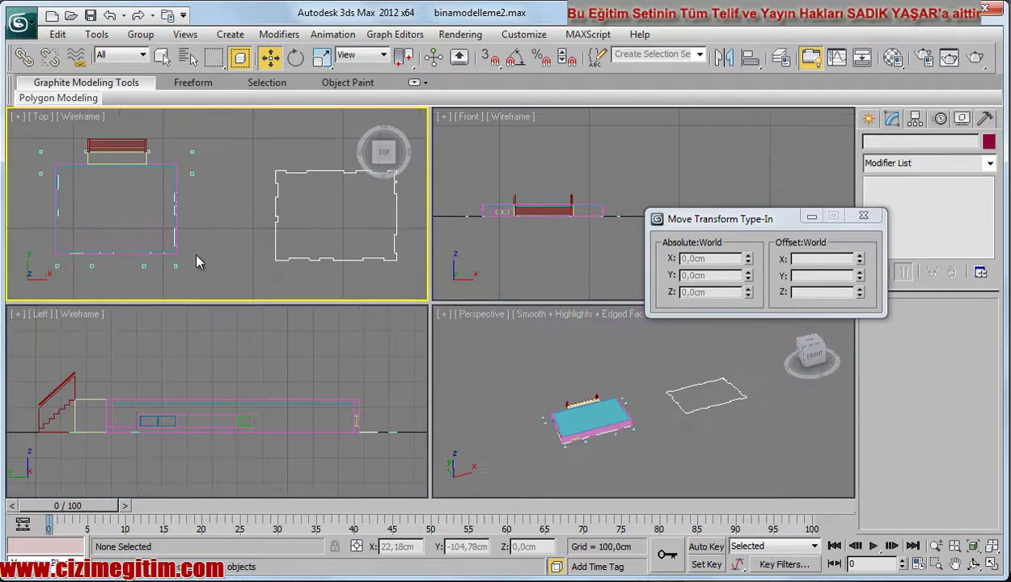
scroll(307, 248, "up", 2)
scroll(221, 257, "up", 2)
scroll(221, 257, "up", 3)
scroll(243, 208, "up", 2)
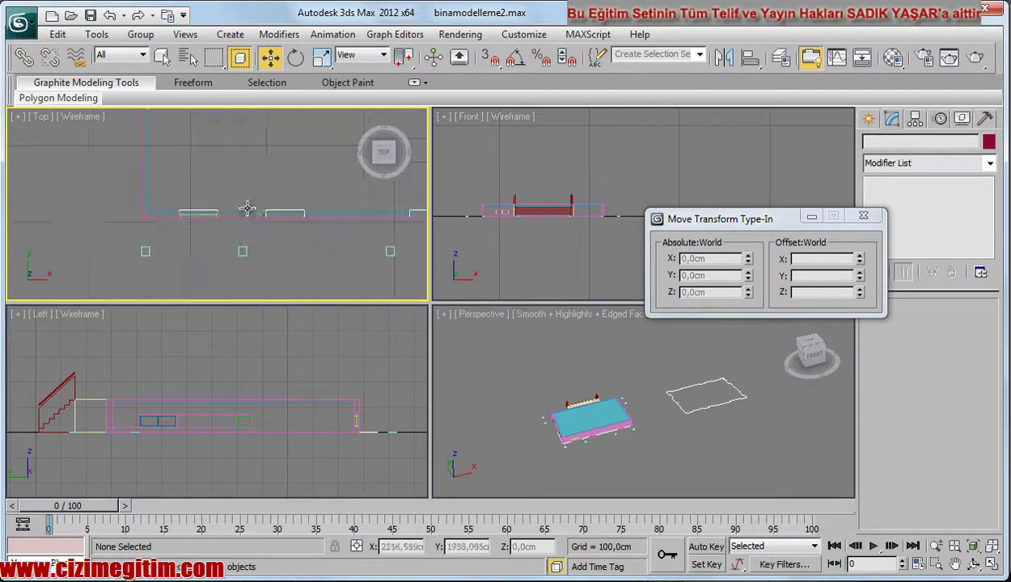
middle_click_drag(242, 212, 226, 204)
scroll(225, 205, "down", 2)
scroll(216, 210, "down", 2)
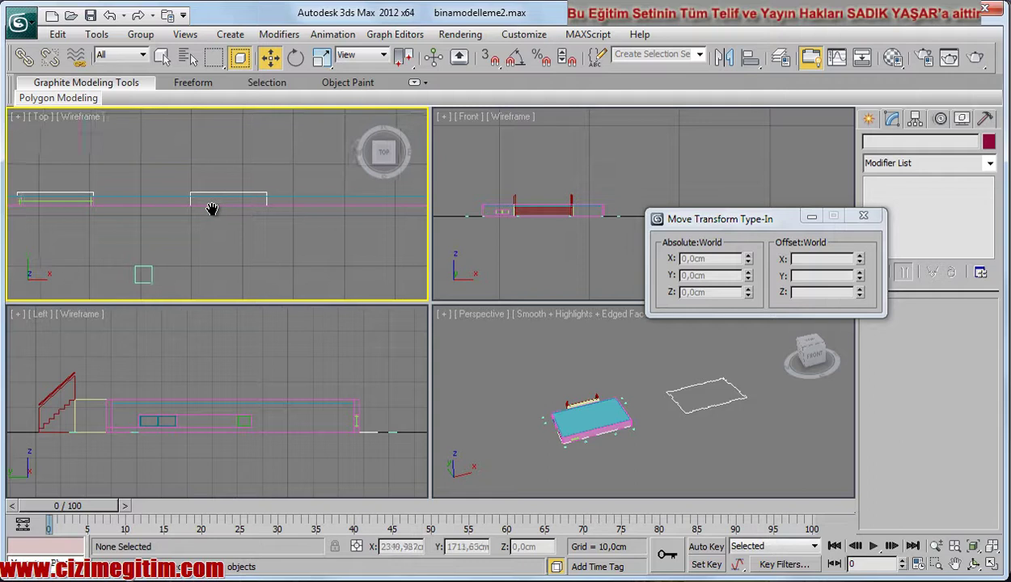
scroll(235, 214, "down", 2)
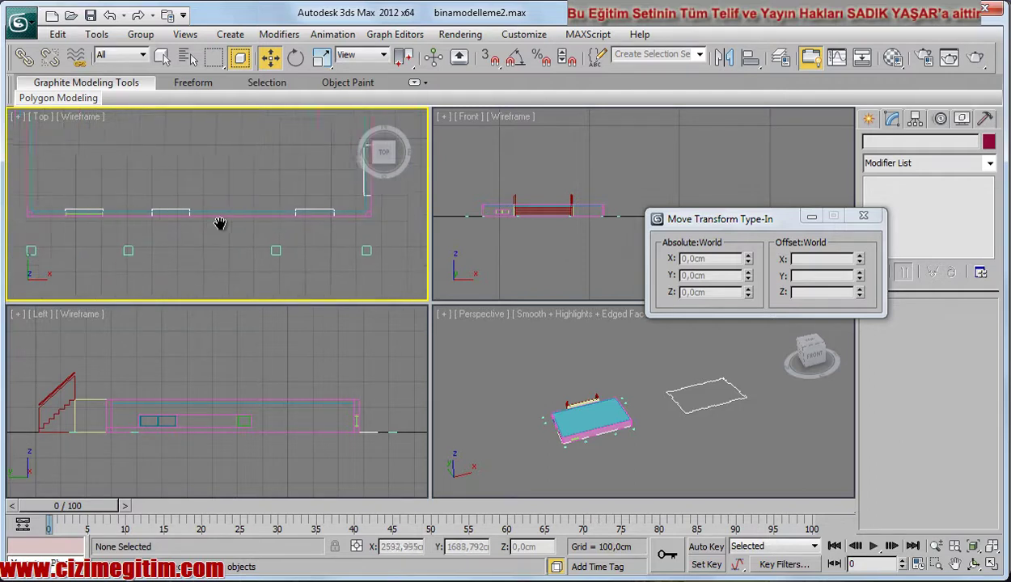
middle_click_drag(220, 223, 283, 229)
scroll(171, 221, "up", 2)
scroll(266, 210, "up", 2)
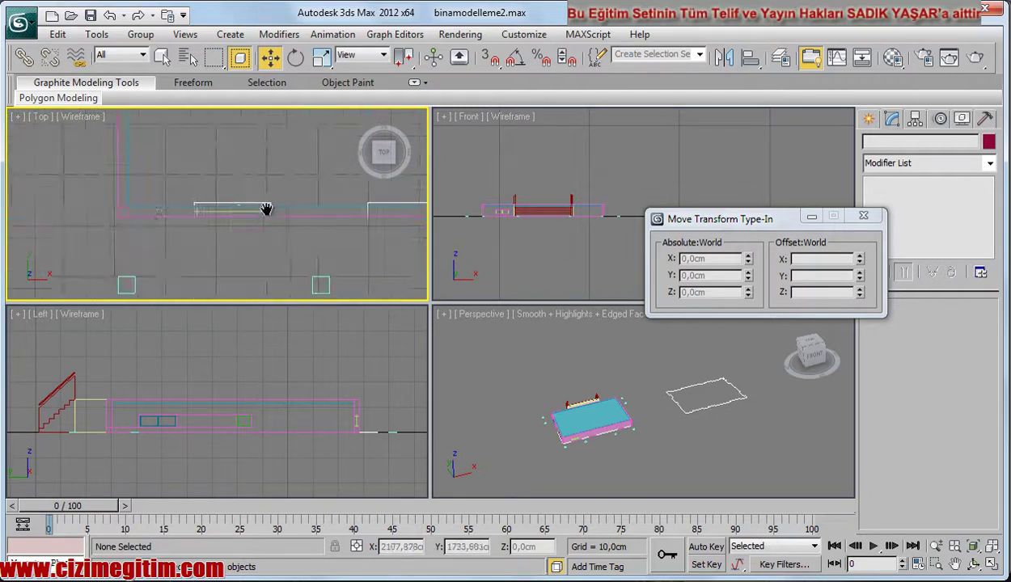
left_click(237, 212)
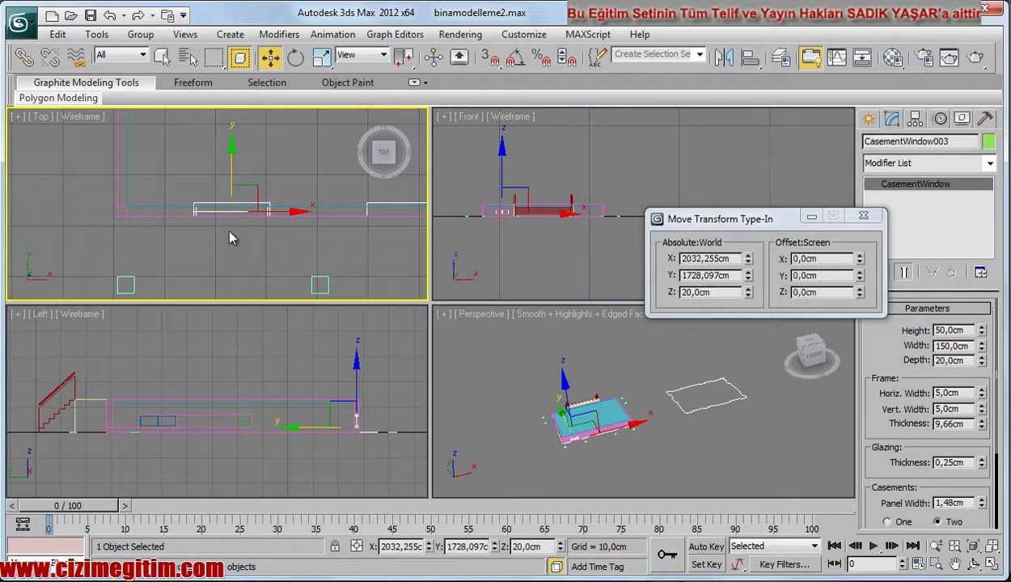
middle_click_drag(239, 225, 154, 231)
scroll(166, 235, "up", 2)
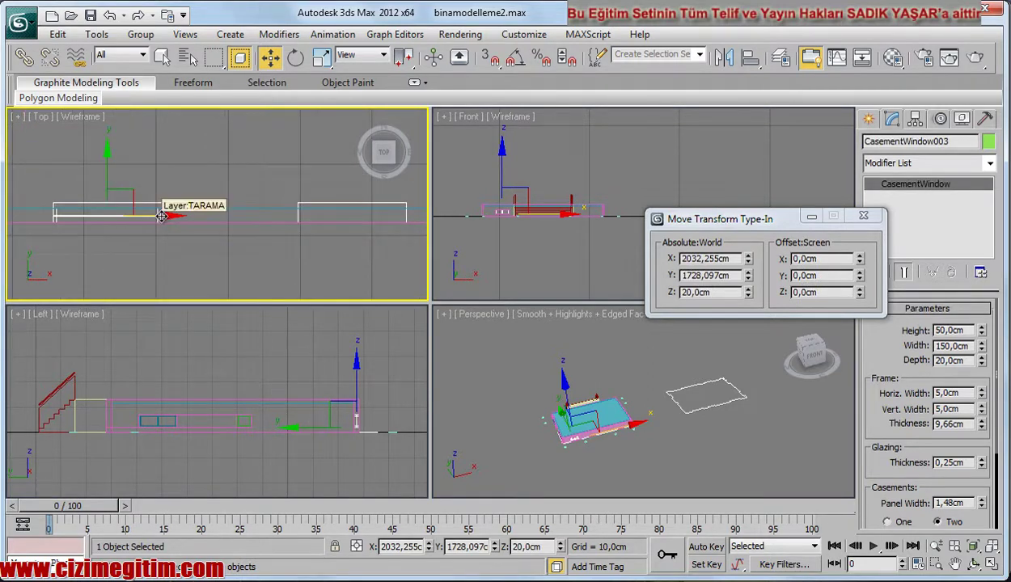
Clone the casement window as an independent copy, CasementWindow004
right_click(161, 216)
left_click(191, 299)
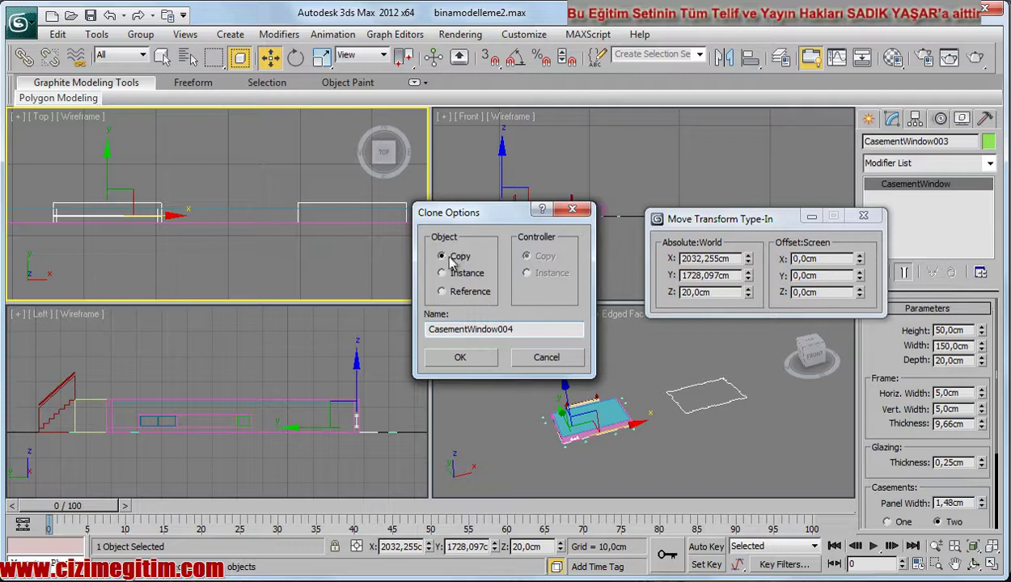
left_click(461, 357)
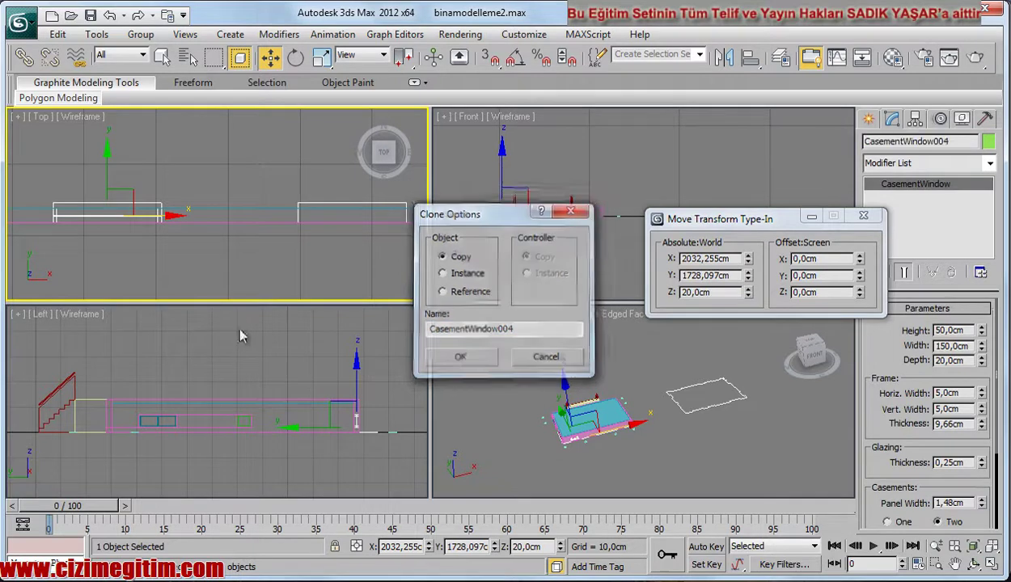
mouse_move(153, 275)
middle_mouse_down()
mouse_move(179, 247)
mouse_move(128, 236)
middle_mouse_up()
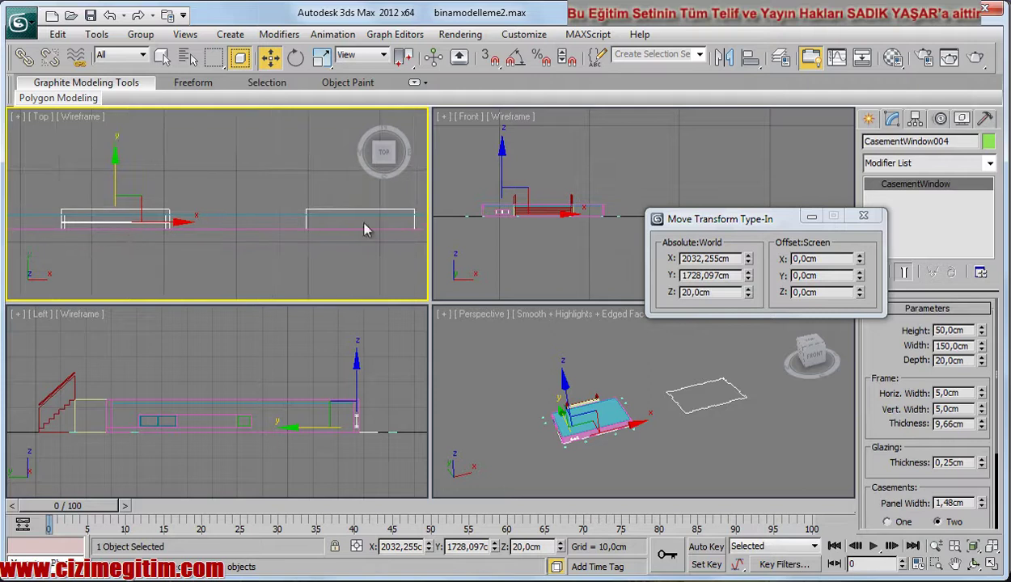
Turn on snaps and pan the Top view to the window openings, dragging an object there
key("s")
scroll(227, 244, "up", 3)
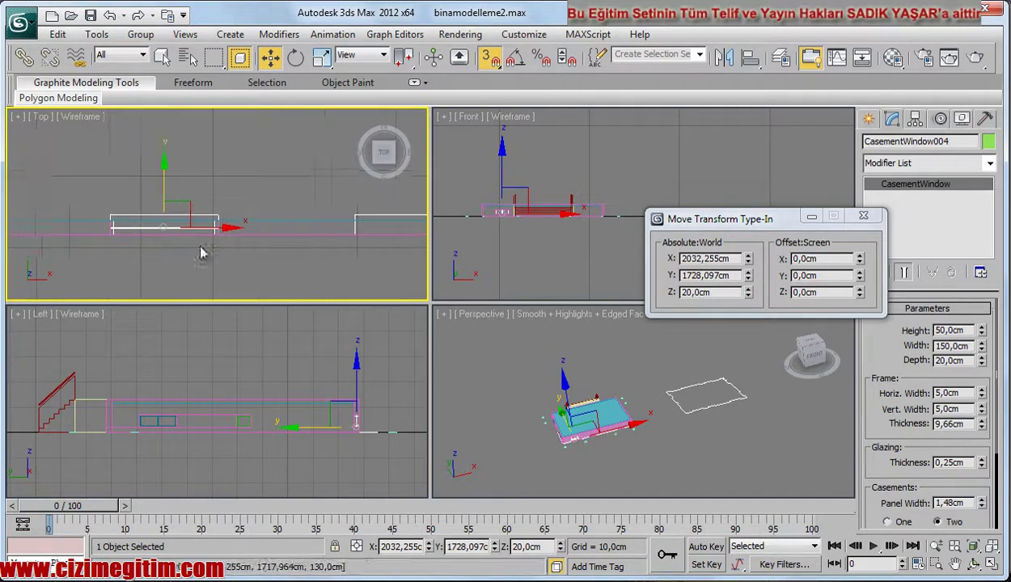
middle_click_drag(186, 238, 206, 239)
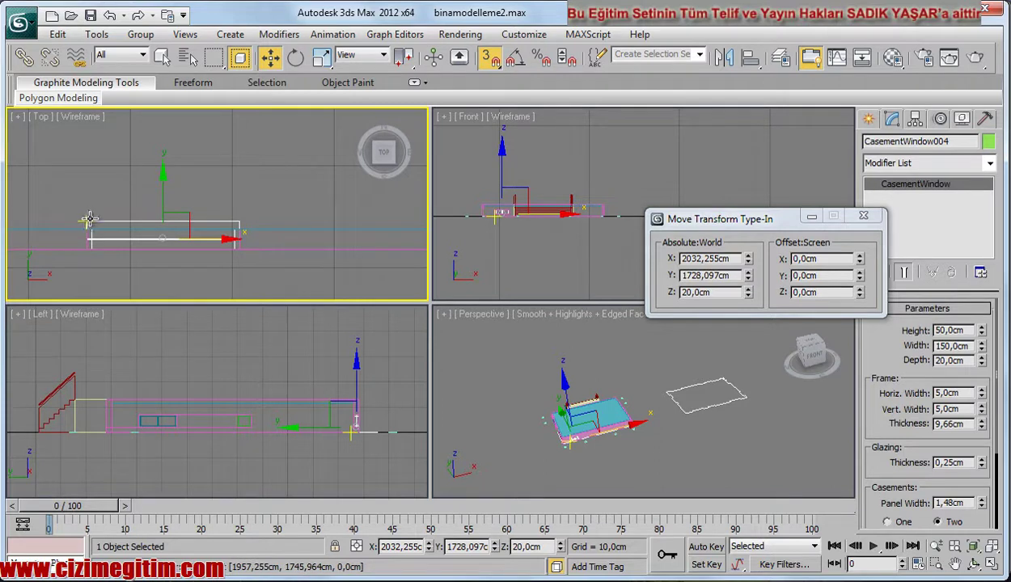
middle_click_drag(140, 226, 83, 242)
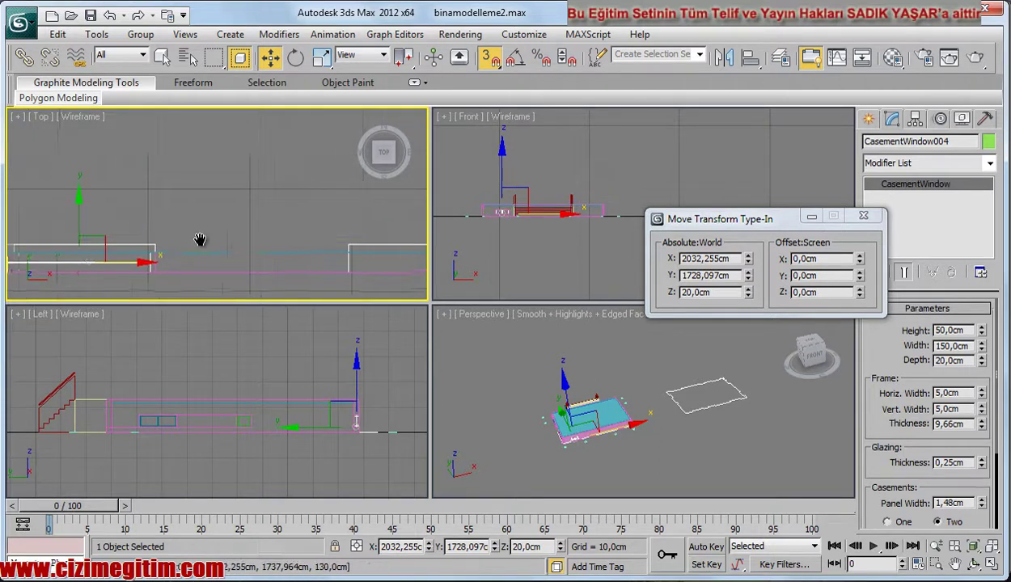
middle_click_drag(200, 239, 178, 249)
left_click(110, 247)
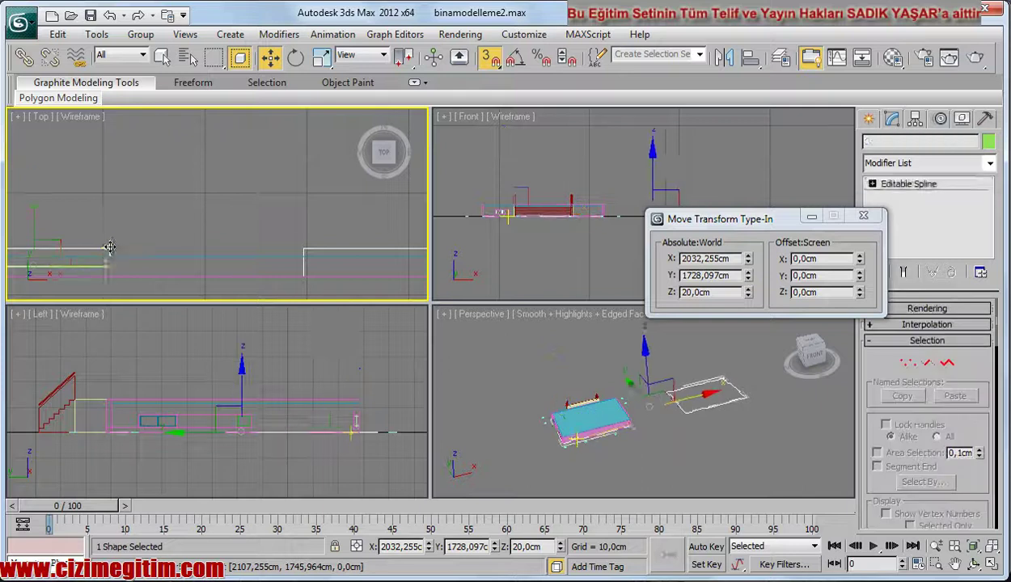
left_click_drag(110, 247, 310, 241)
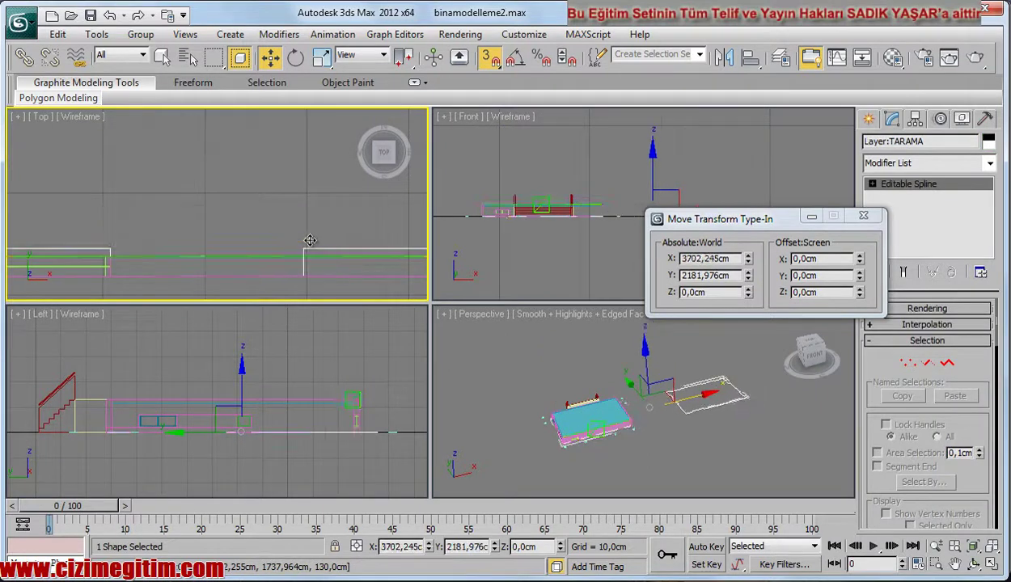
Select CasementWindow004, snap it toward the next opening and lock the selection
middle_click_drag(151, 234, 215, 233)
left_click(145, 265)
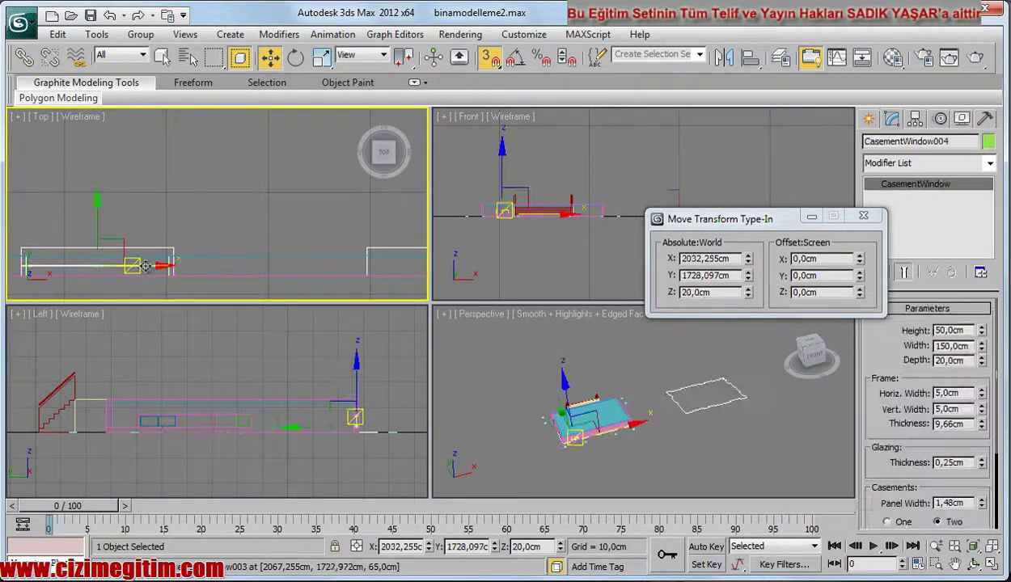
left_click_drag(145, 265, 191, 239)
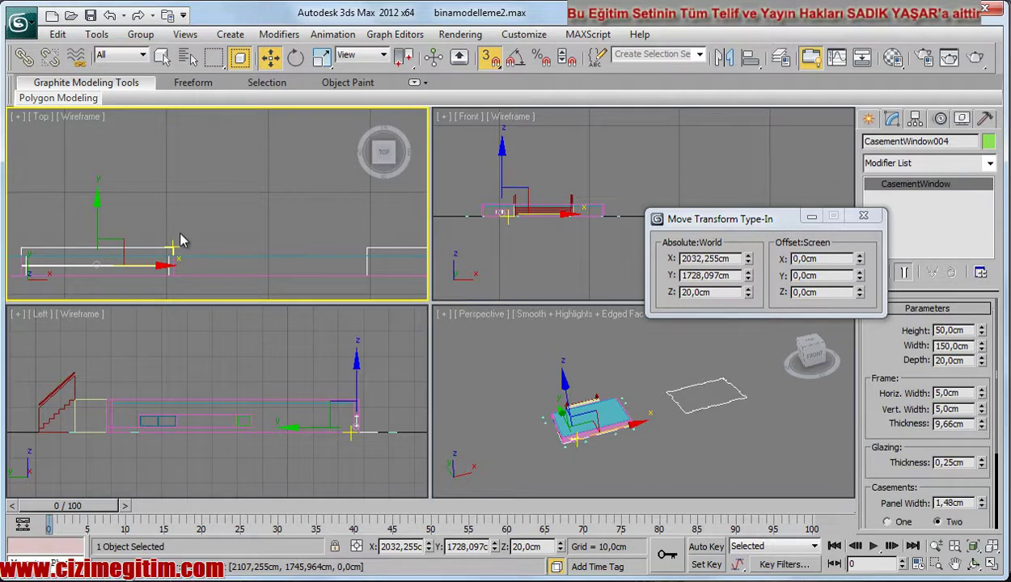
key("space")
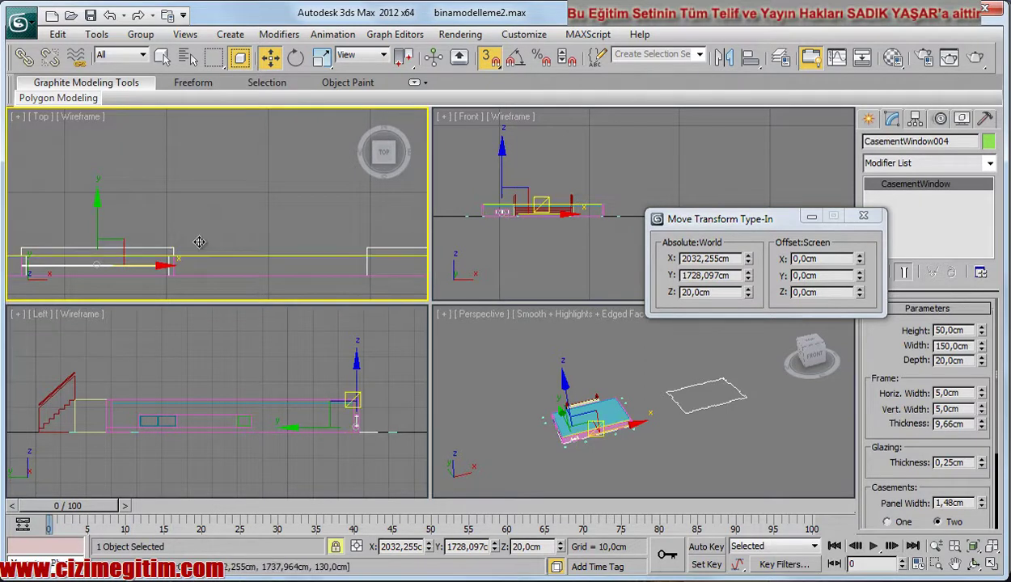
left_click(334, 548)
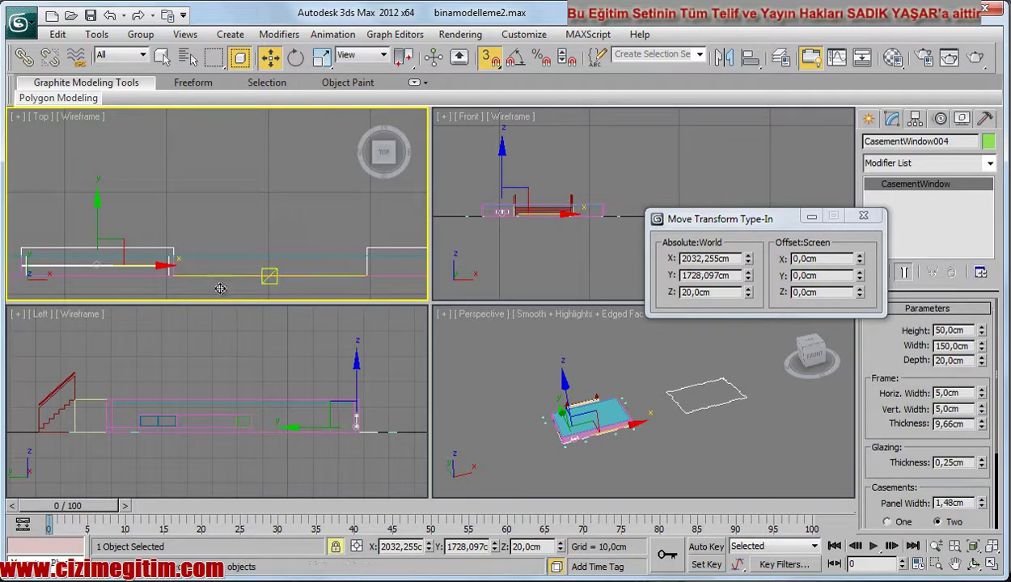
Slide CasementWindow004 right along X into the next opening at X 2372.255 cm
mouse_move(219, 245)
middle_mouse_down()
mouse_move(208, 235)
mouse_move(159, 244)
middle_mouse_up()
left_click_drag(111, 248, 381, 243)
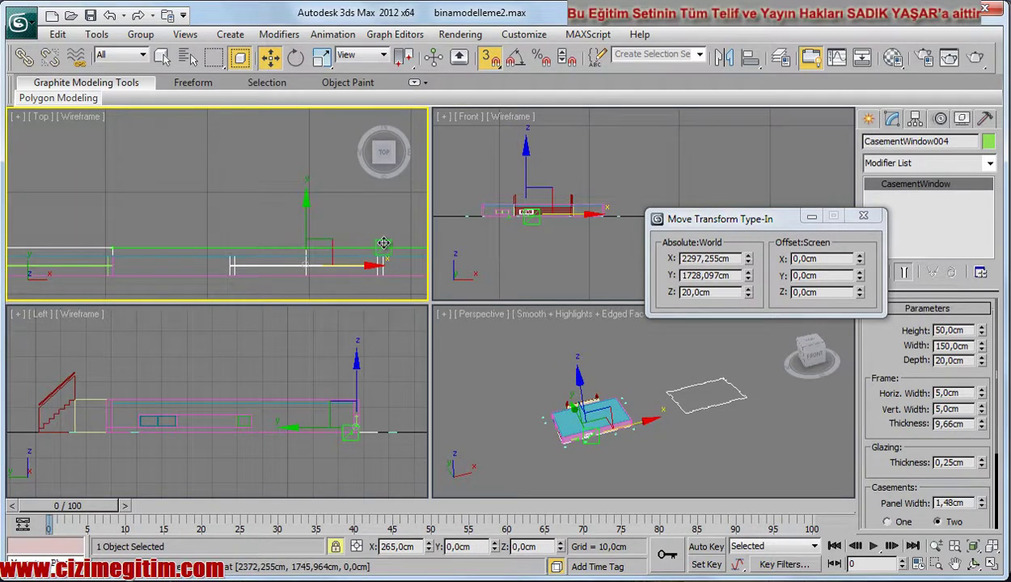
mouse_move(383, 243)
left_mouse_down()
mouse_move(221, 198)
mouse_move(120, 187)
left_mouse_up()
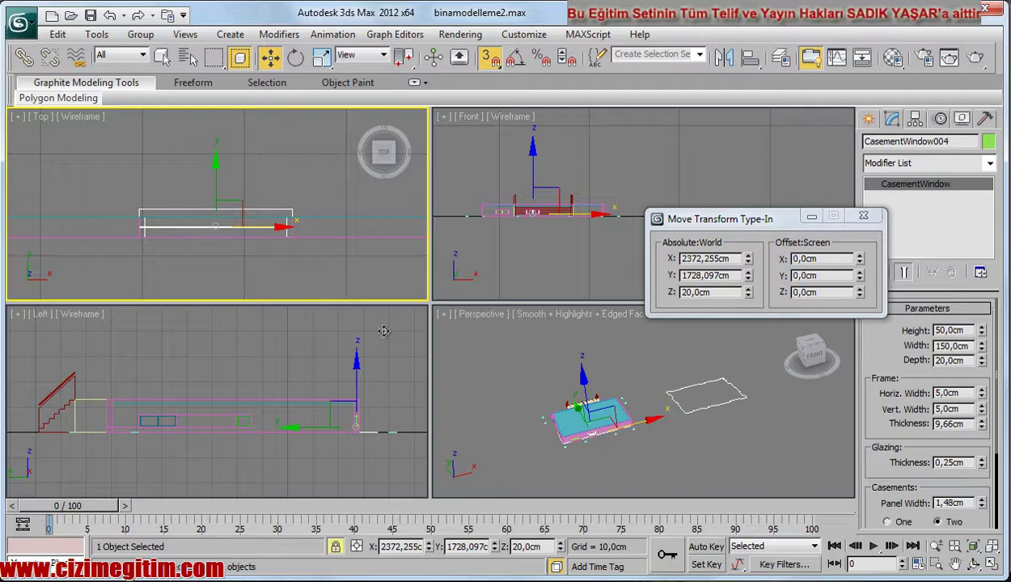
scroll(191, 266, "down", 3)
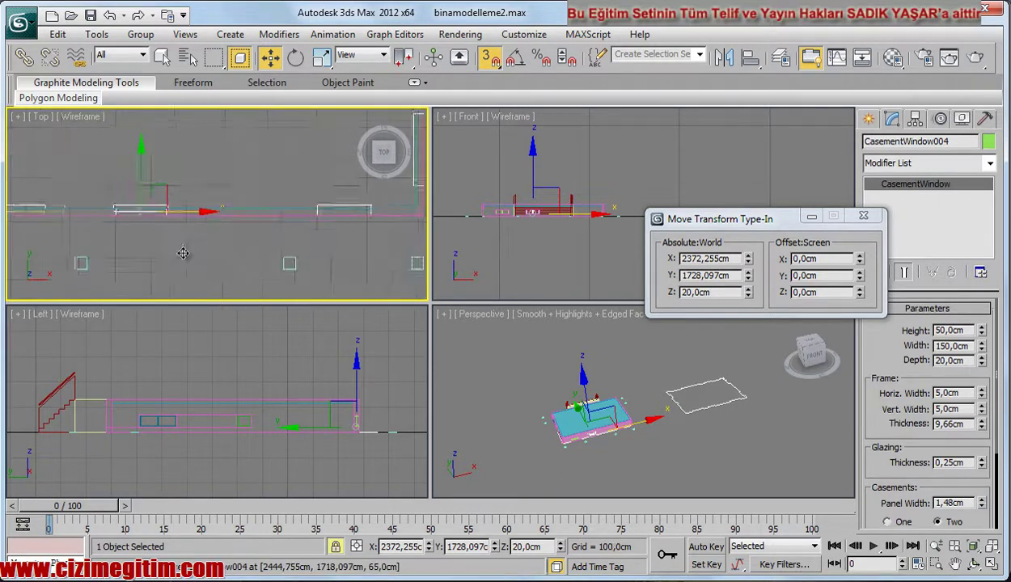
mouse_move(180, 251)
middle_mouse_down()
mouse_move(161, 267)
mouse_move(197, 248)
mouse_move(207, 213)
middle_mouse_up()
scroll(196, 248, "up", 2)
scroll(191, 233, "up", 1)
Clone CasementWindow004 as a copy named CasementWindow005
right_click(170, 238)
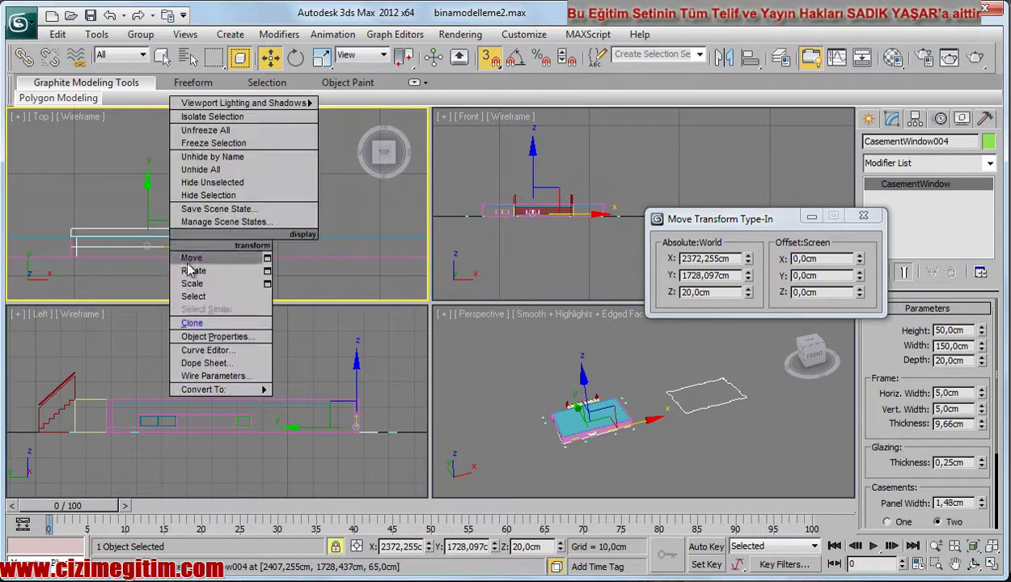
key("ctrl+v")
left_click(477, 362)
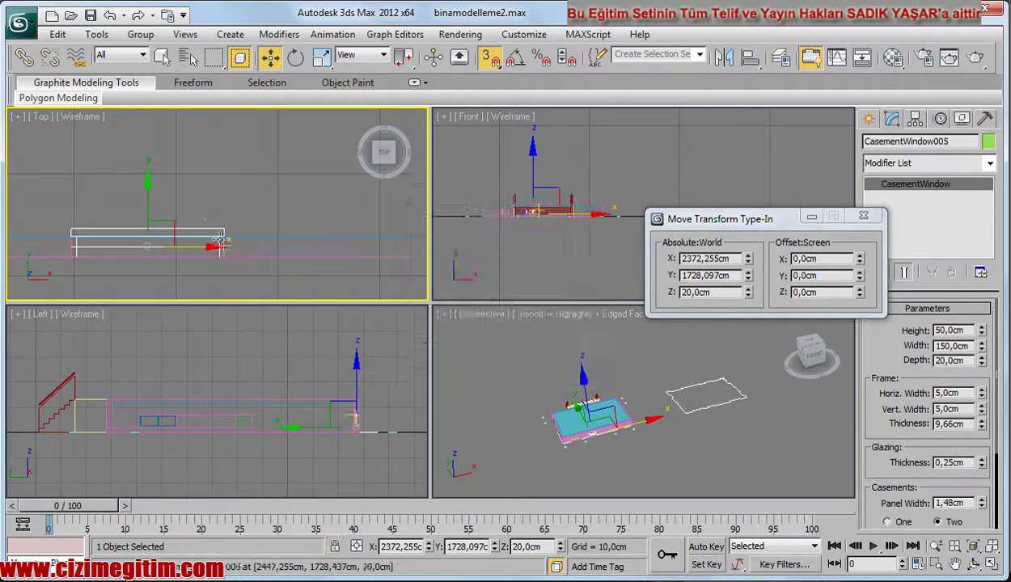
middle_click_drag(225, 226, 133, 239)
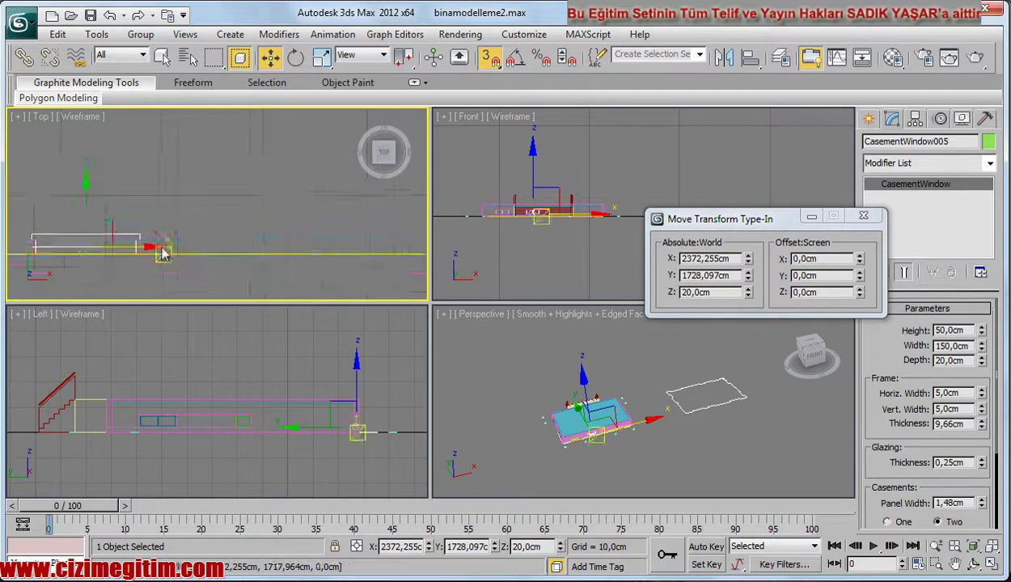
Undo the accidental TARAMA spline move and cancel further moves, leaving the spline in place
scroll(132, 237, "down", 1)
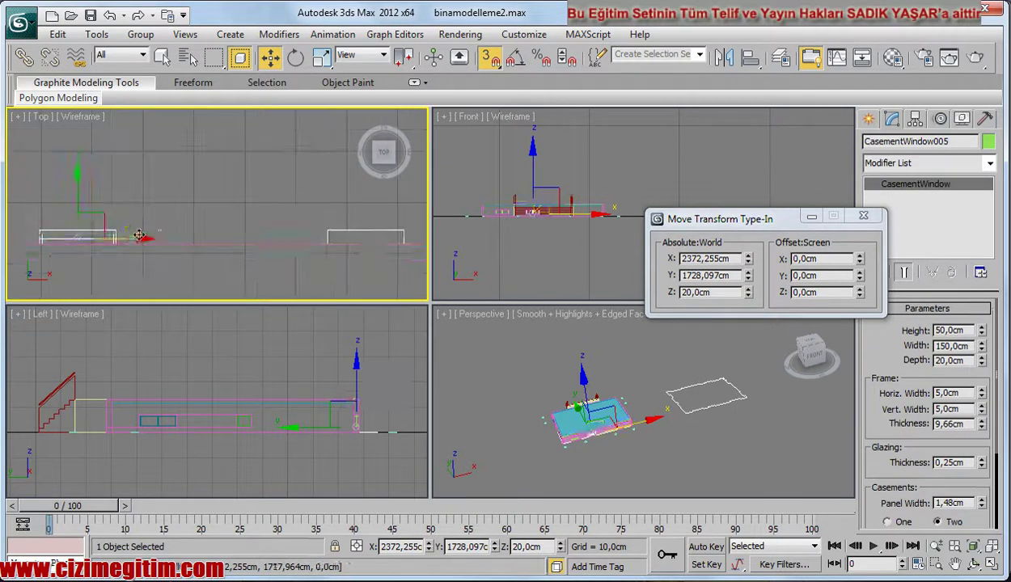
scroll(128, 230, "down", 1)
scroll(121, 228, "down", 1)
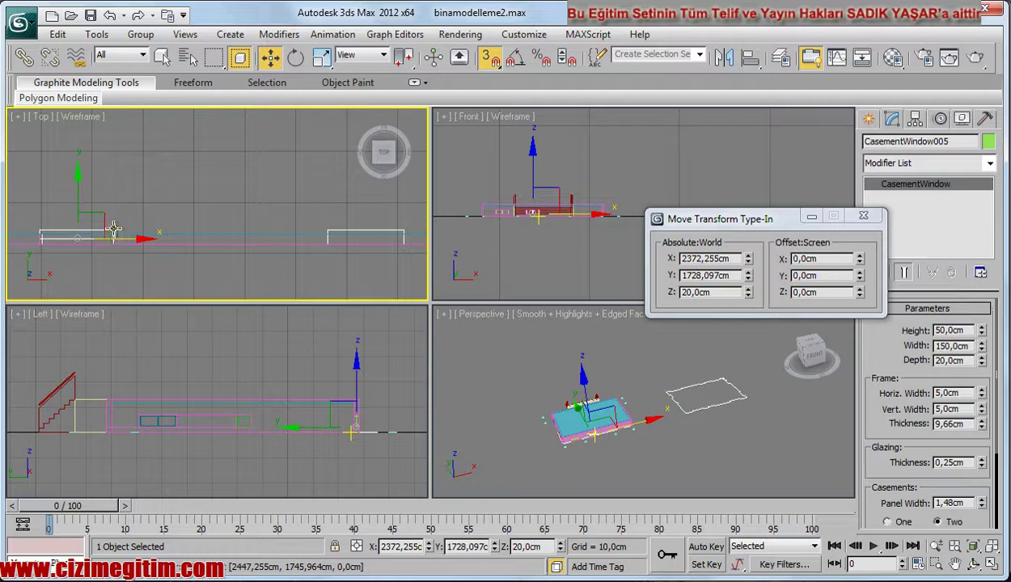
left_click(114, 229)
mouse_move(114, 229)
left_mouse_down()
mouse_move(300, 220)
mouse_move(298, 229)
left_mouse_up()
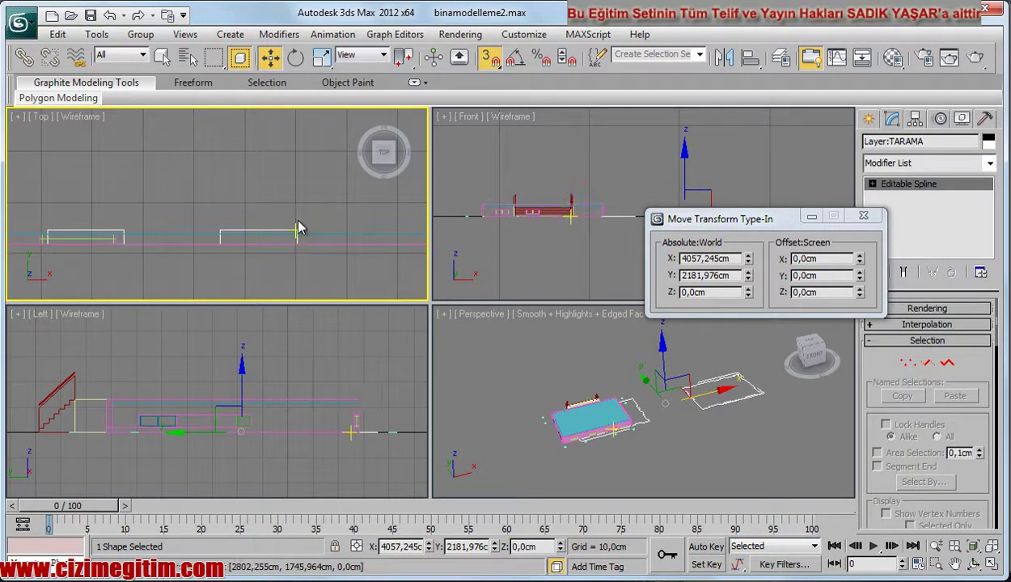
key("ctrl+z")
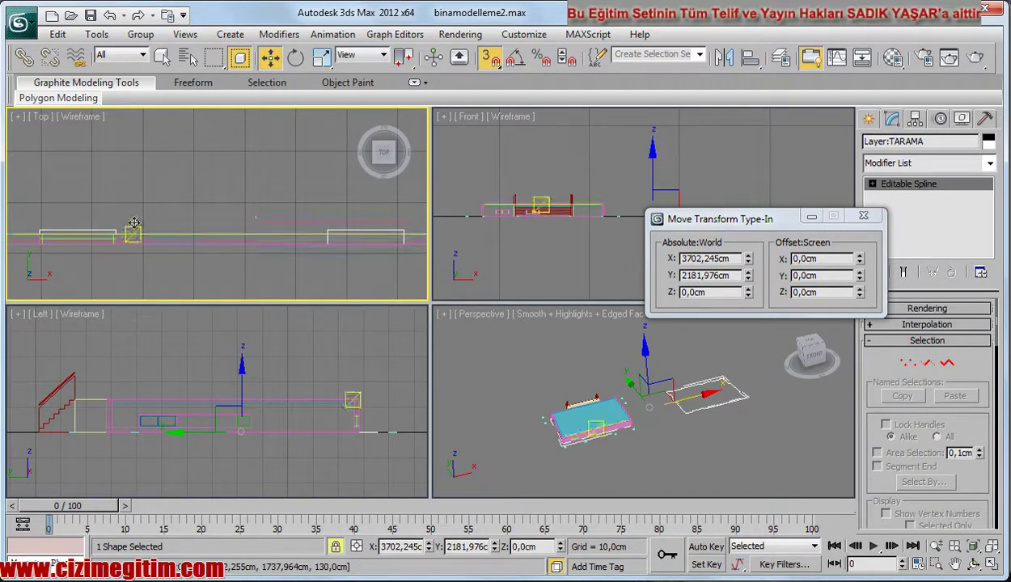
mouse_move(134, 234)
left_mouse_down()
mouse_move(100, 237)
mouse_move(213, 229)
left_mouse_up()
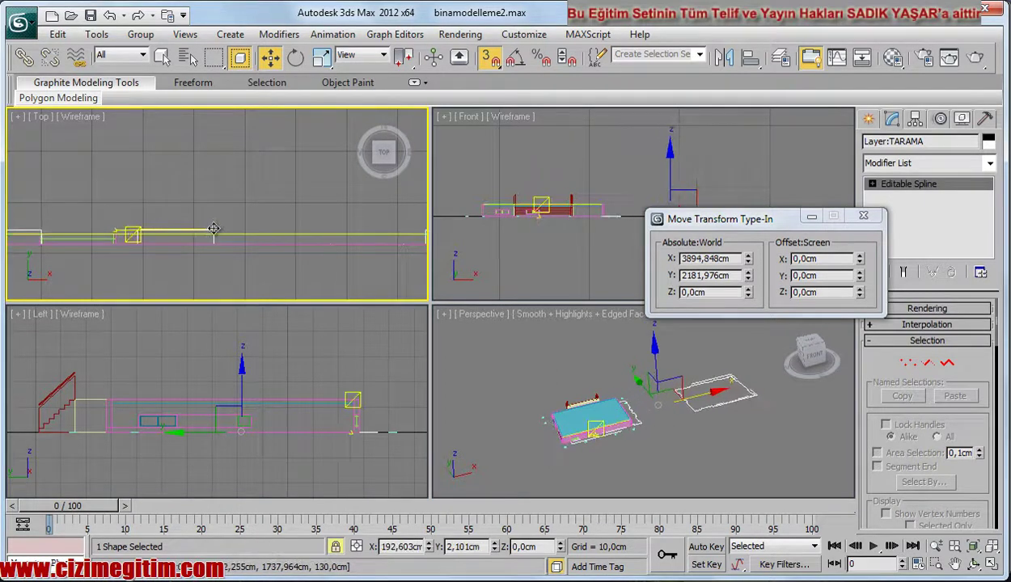
right_click(214, 229)
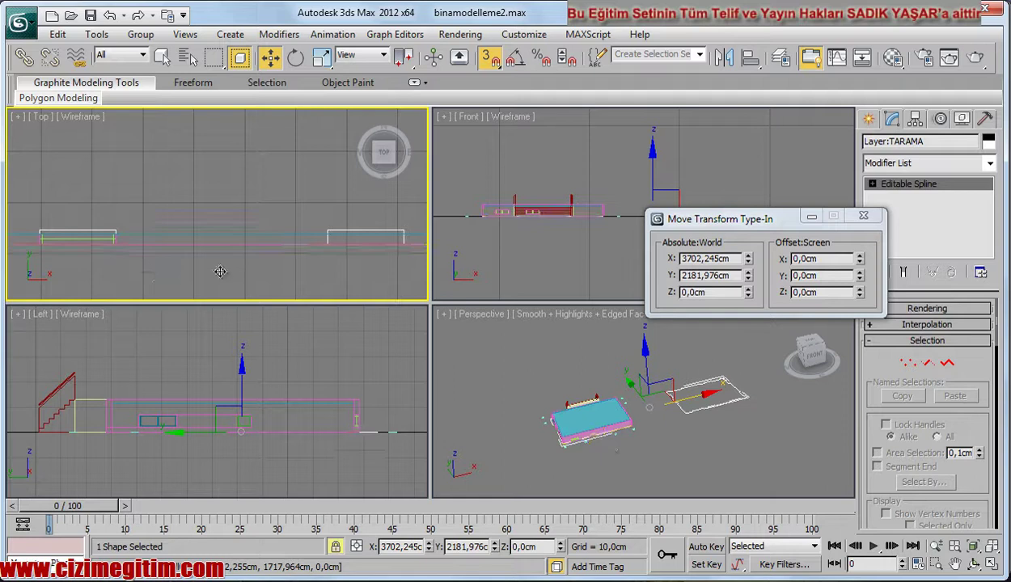
right_click(610, 447)
Maximize the Top view and lock the selection on CasementWindow005
scroll(610, 448, "up", 2)
scroll(611, 441, "up", 2)
scroll(615, 424, "up", 2)
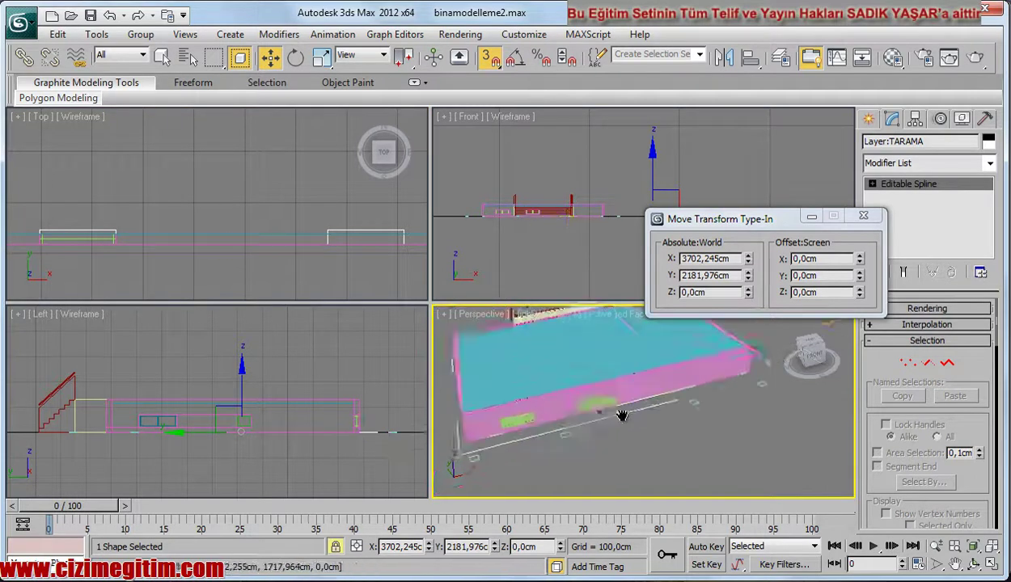
scroll(605, 413, "up", 1)
left_click_drag(59, 238, 186, 243)
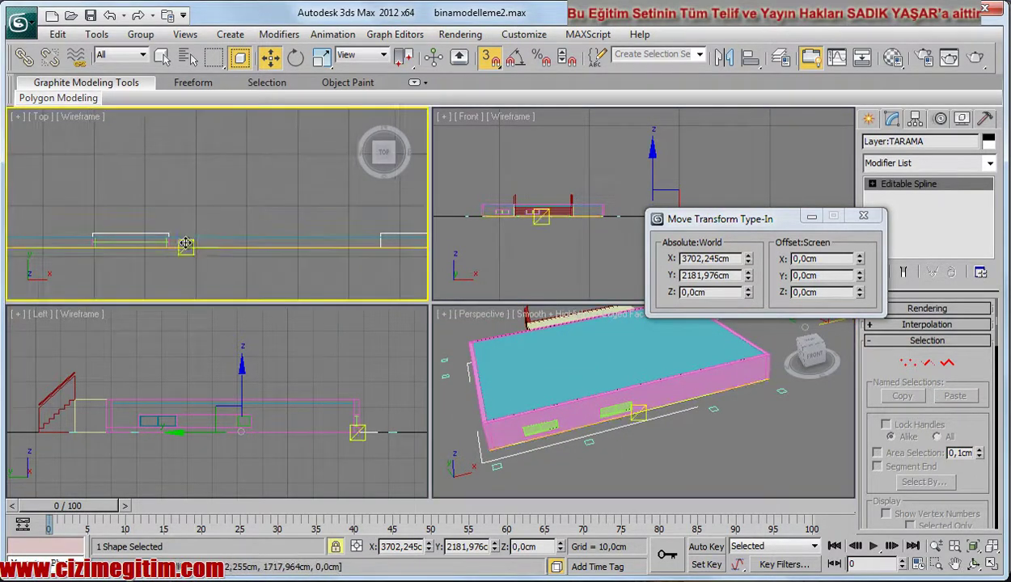
key("alt+w")
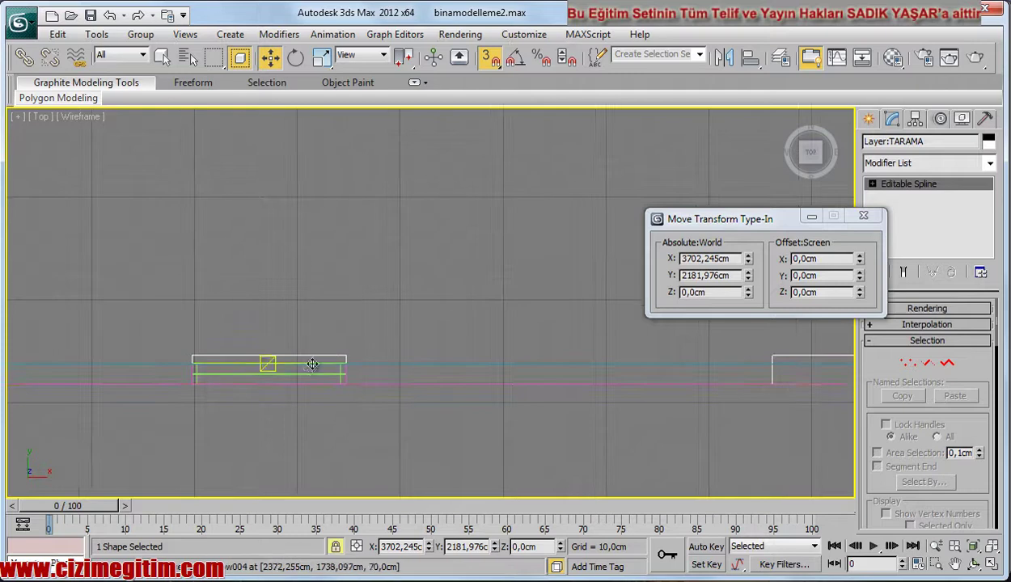
key("space")
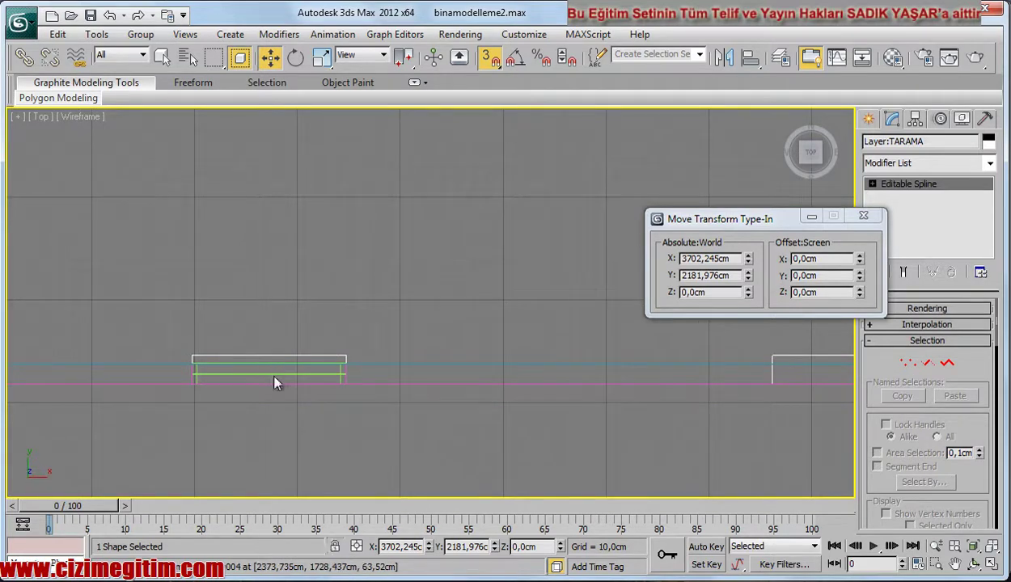
left_click(281, 373)
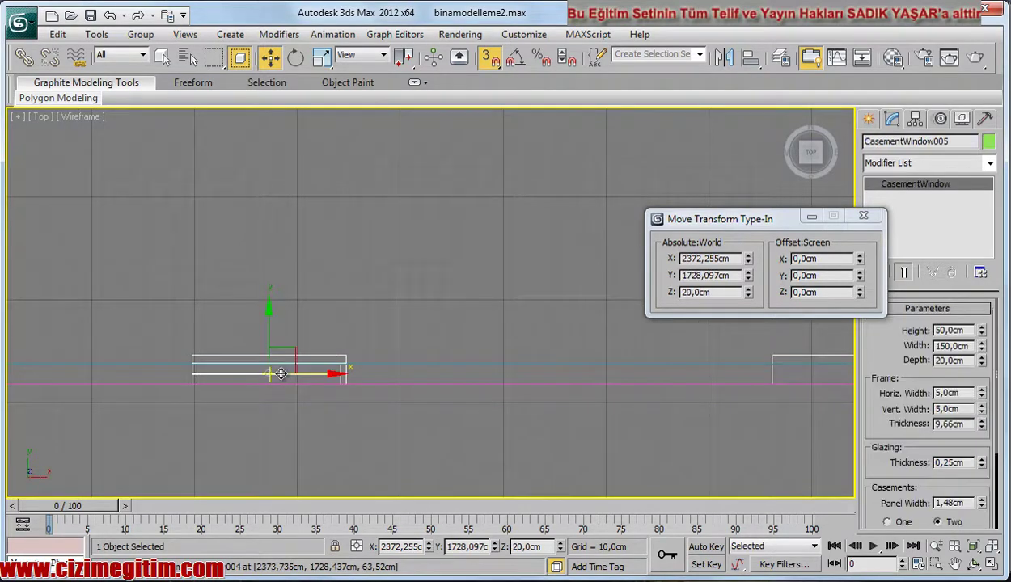
key("space")
Slide CasementWindow005 about 565 cm along X into the corner opening at X 2937.255 cm
mouse_move(317, 364)
middle_mouse_down()
mouse_move(241, 339)
mouse_move(212, 356)
middle_mouse_up()
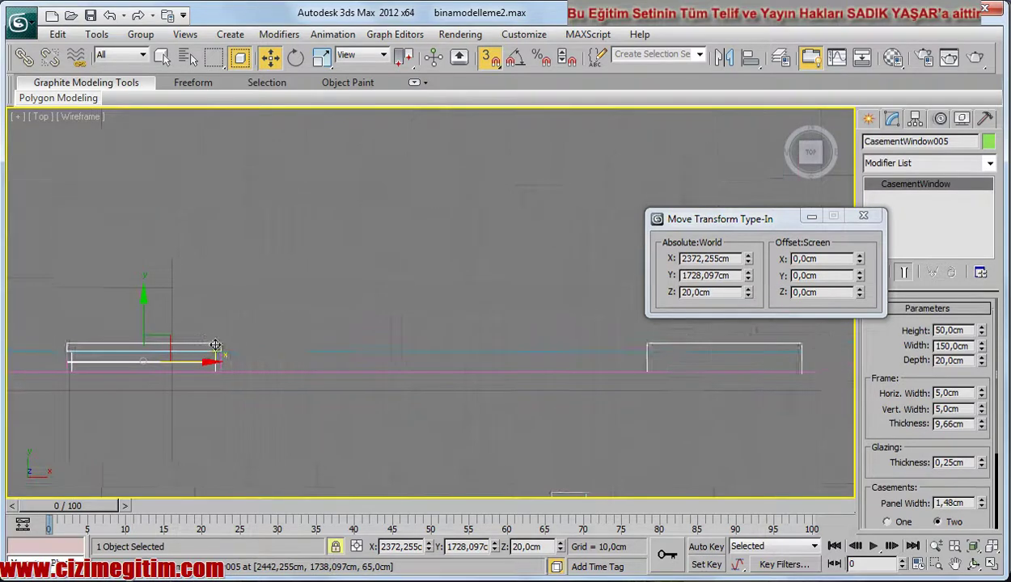
scroll(250, 349, "down", 2)
mouse_move(308, 324)
middle_mouse_down()
mouse_move(221, 348)
mouse_move(214, 361)
middle_mouse_up()
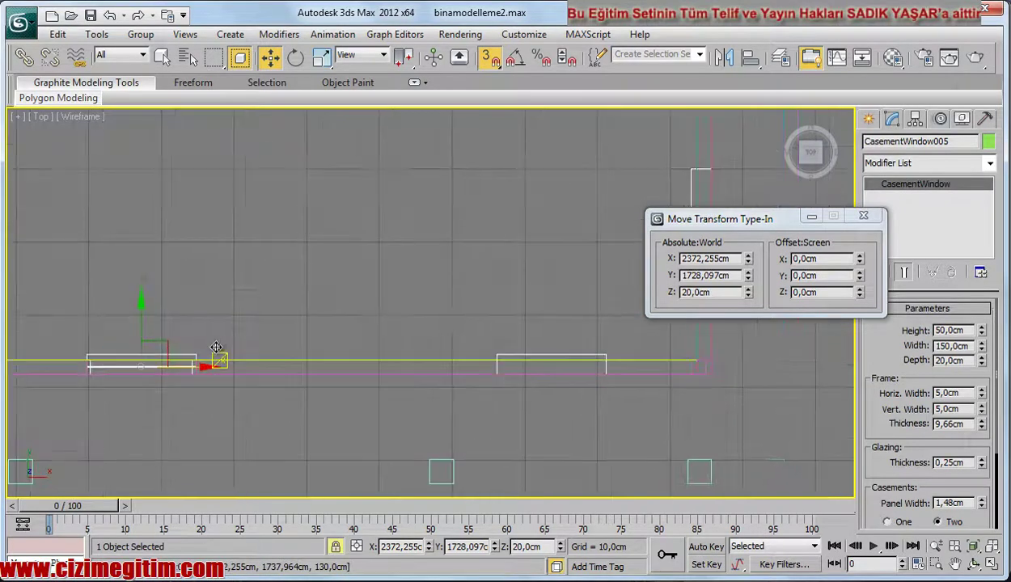
left_click_drag(198, 351, 598, 345)
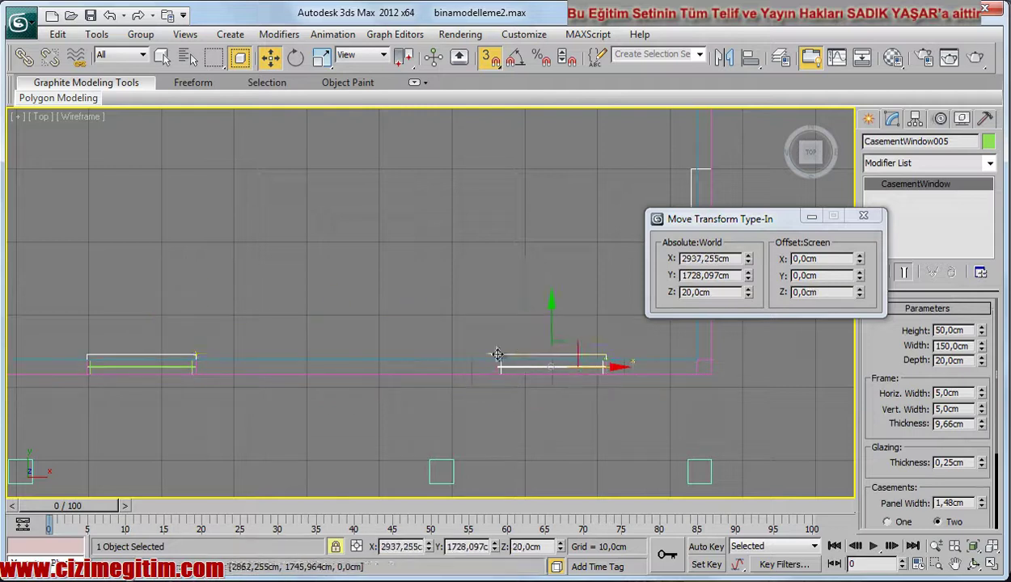
middle_click_drag(545, 419, 483, 406)
scroll(552, 404, "down", 2)
middle_click_drag(552, 403, 509, 406)
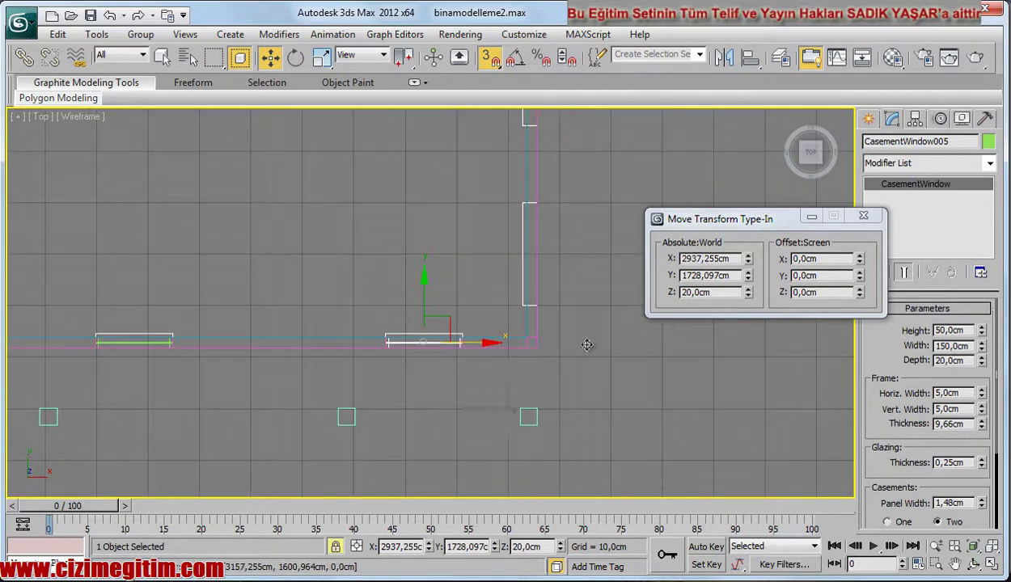
Dismiss the transform menu and coordinate entry, and pan the Top view toward the side wall
right_click(556, 354)
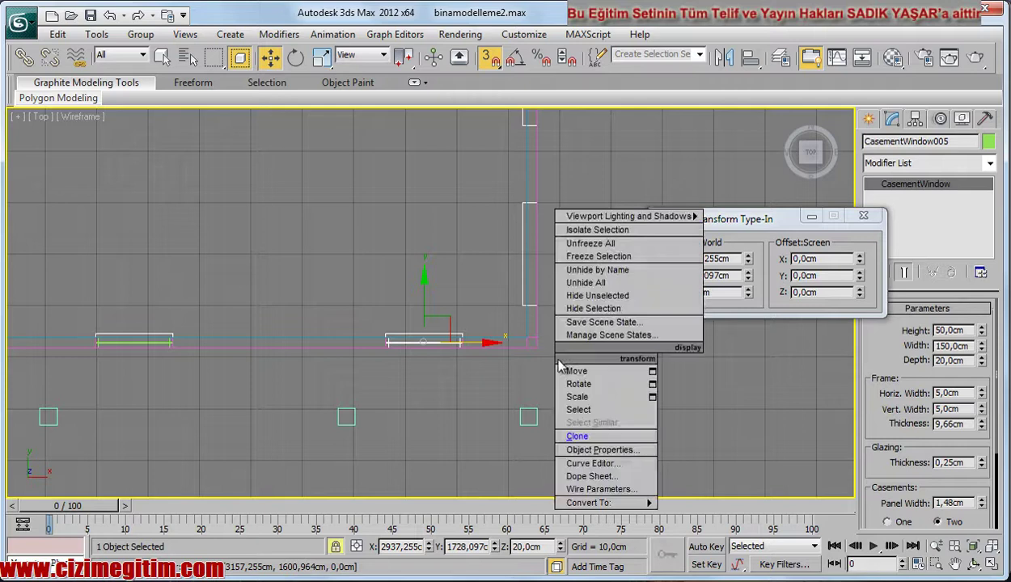
left_click(471, 392)
left_click(811, 216)
middle_click_drag(553, 326, 514, 361)
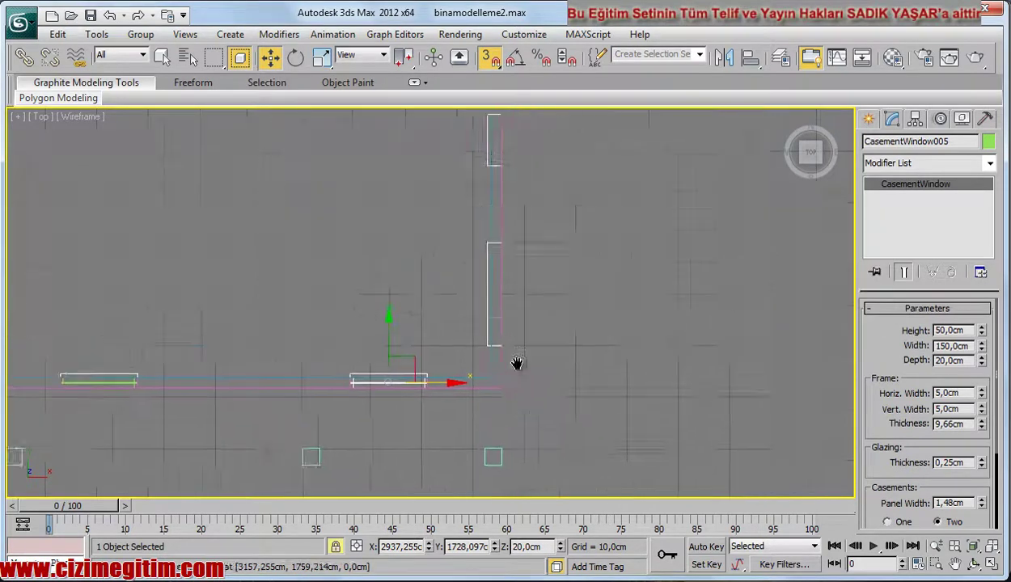
scroll(514, 362, "down", 2)
mouse_move(515, 282)
middle_mouse_down()
mouse_move(497, 376)
mouse_move(518, 351)
middle_mouse_up()
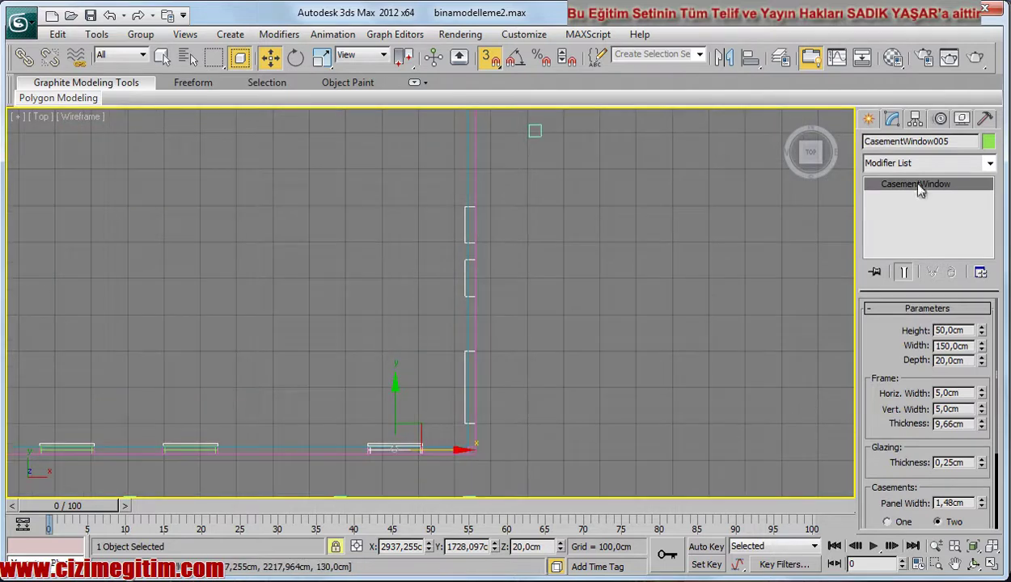
Draw a 200 cm wide casement window, CasementWindow006, in the lowest side-wall opening
left_click(869, 118)
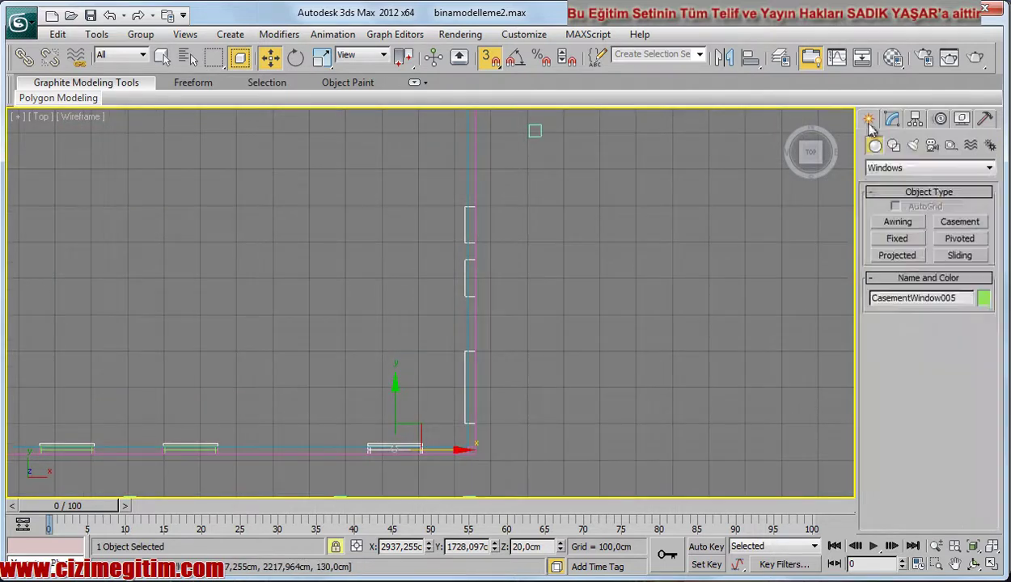
left_click(960, 224)
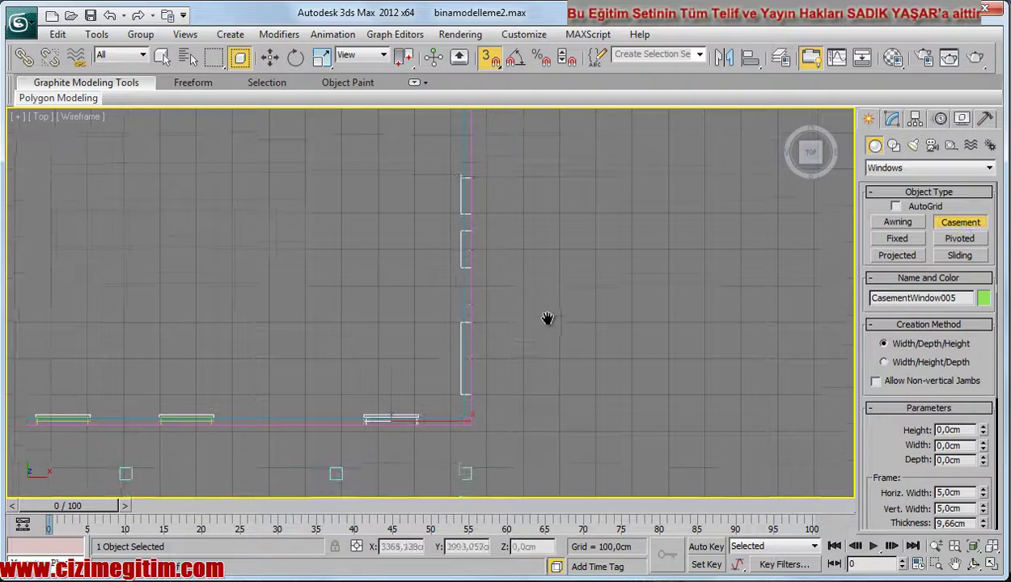
middle_click_drag(551, 355, 530, 334)
middle_click_drag(520, 374, 532, 357)
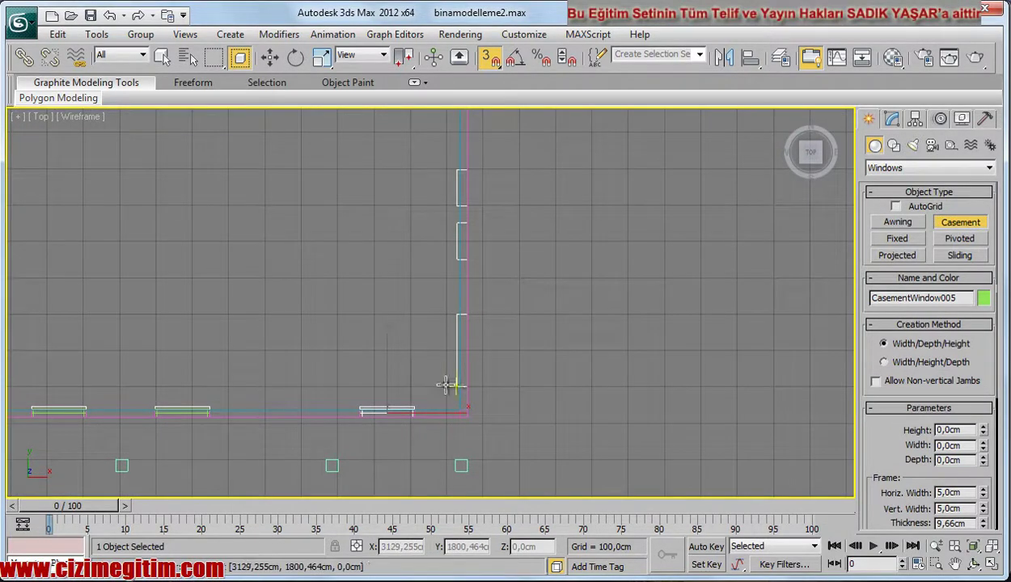
scroll(474, 384, "up", 2)
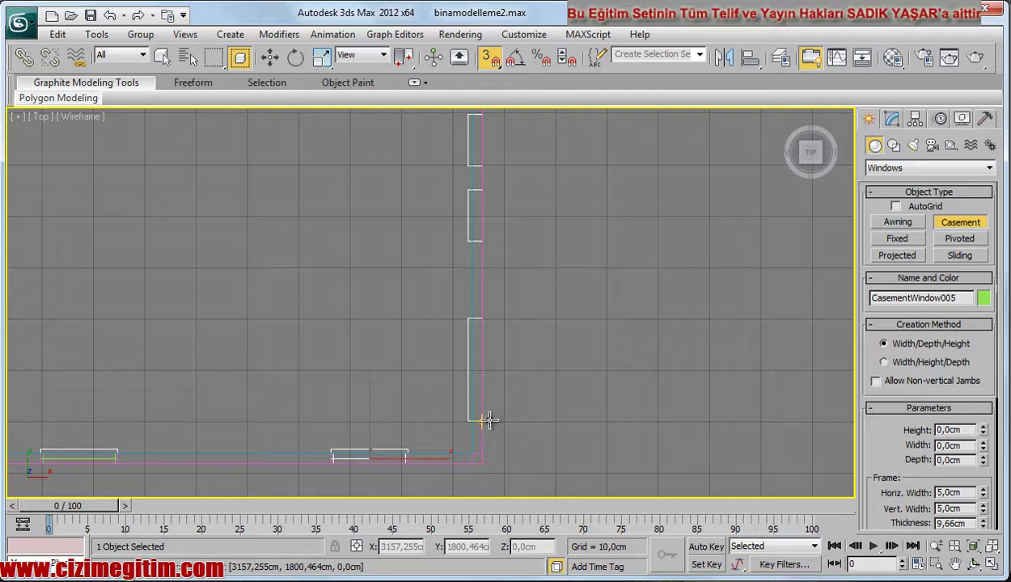
left_click_drag(485, 420, 477, 319)
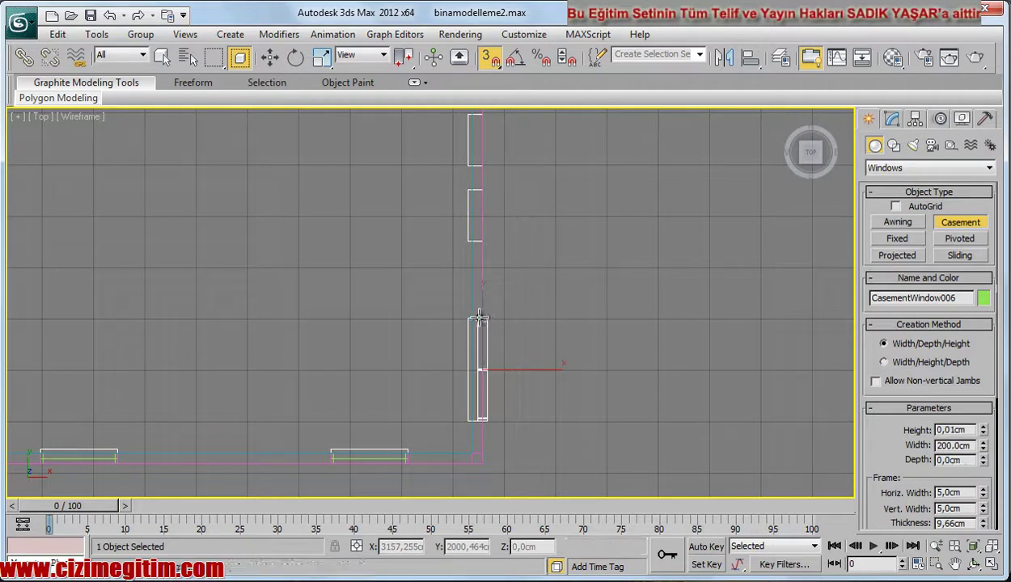
left_click(467, 319)
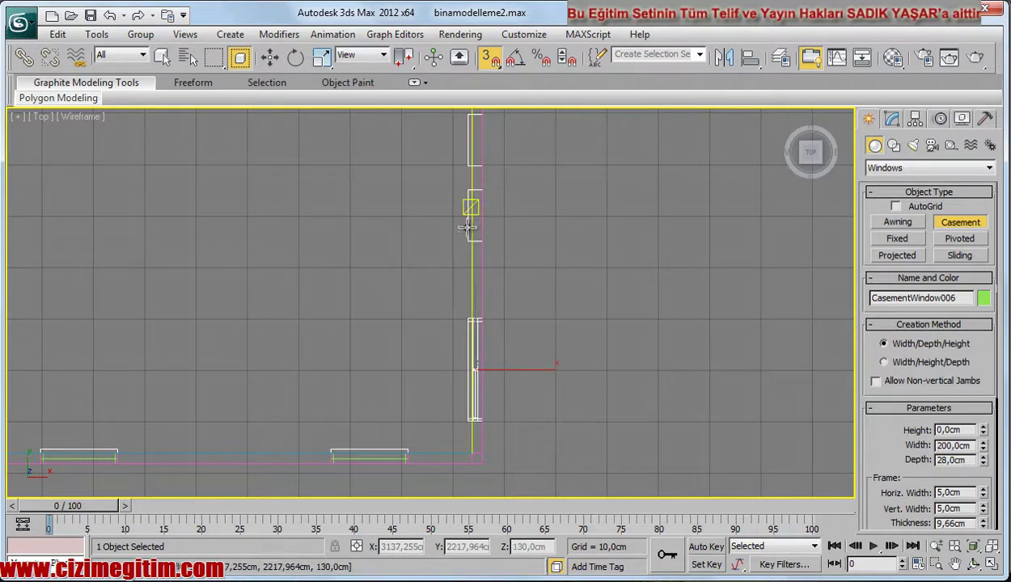
left_click(412, 209)
Make CasementWindow006 50 cm tall and open the Move Transform Type-In
key("w")
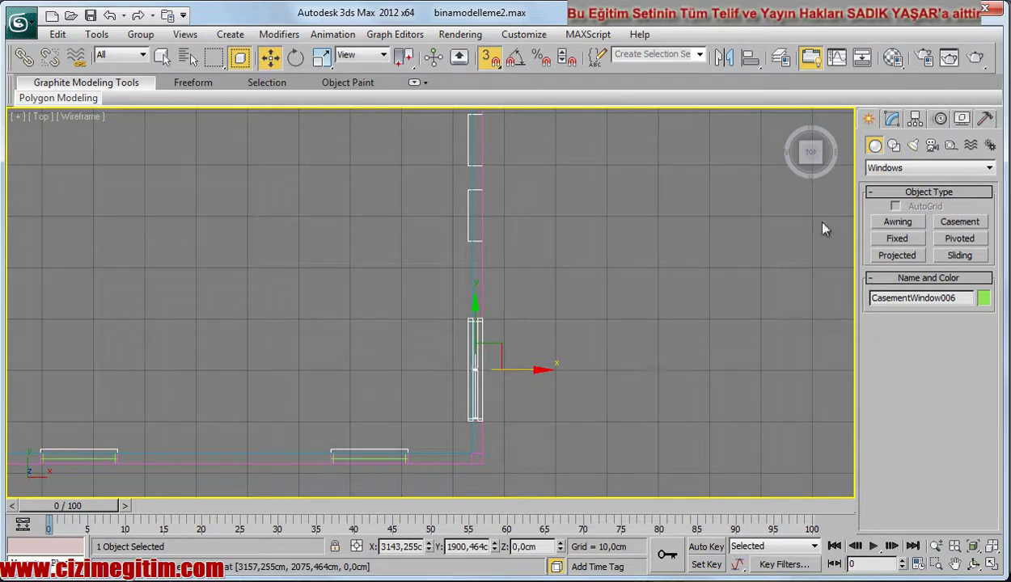
left_click(891, 119)
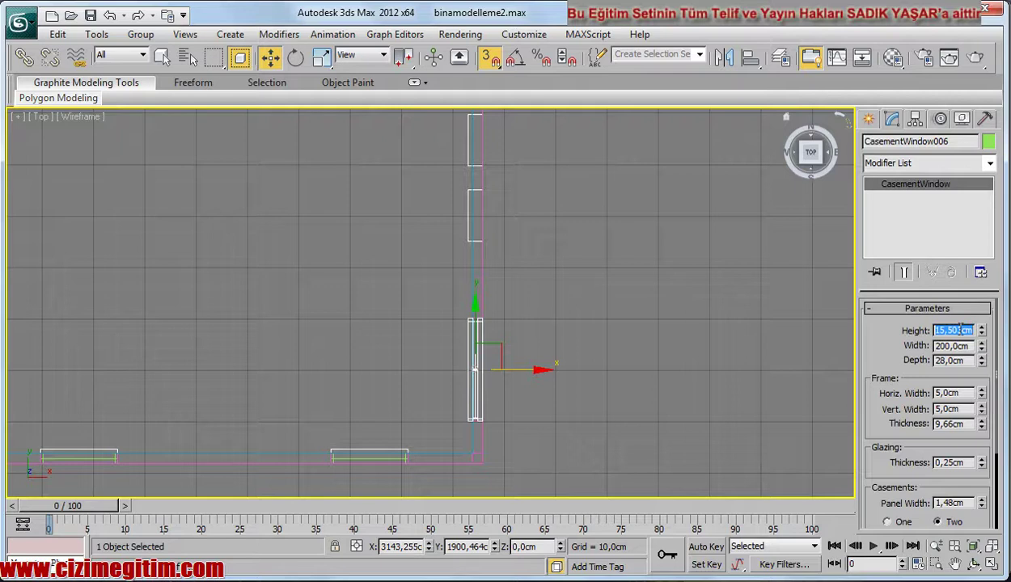
type("50")
key("Return")
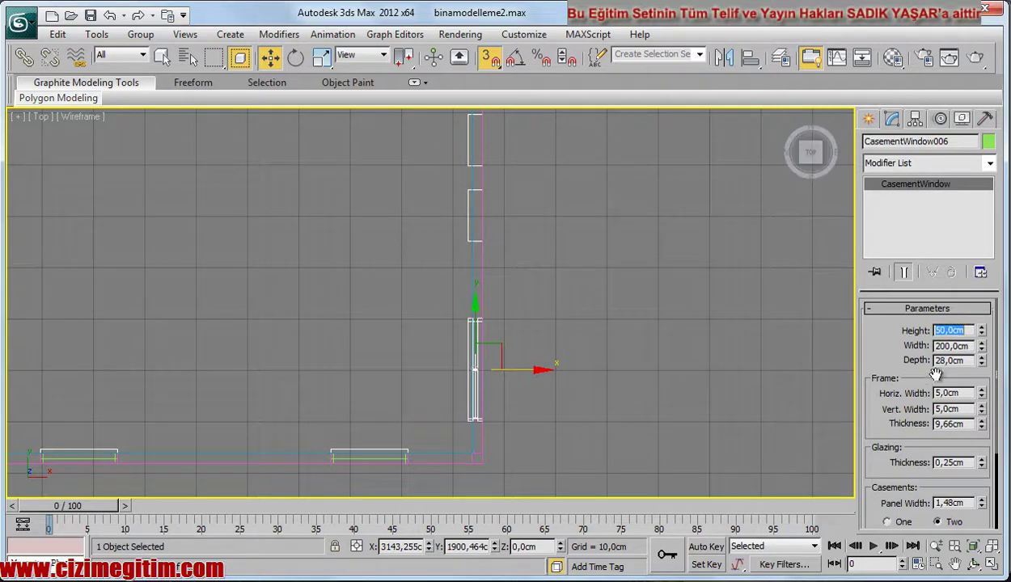
middle_click_drag(454, 412, 458, 393)
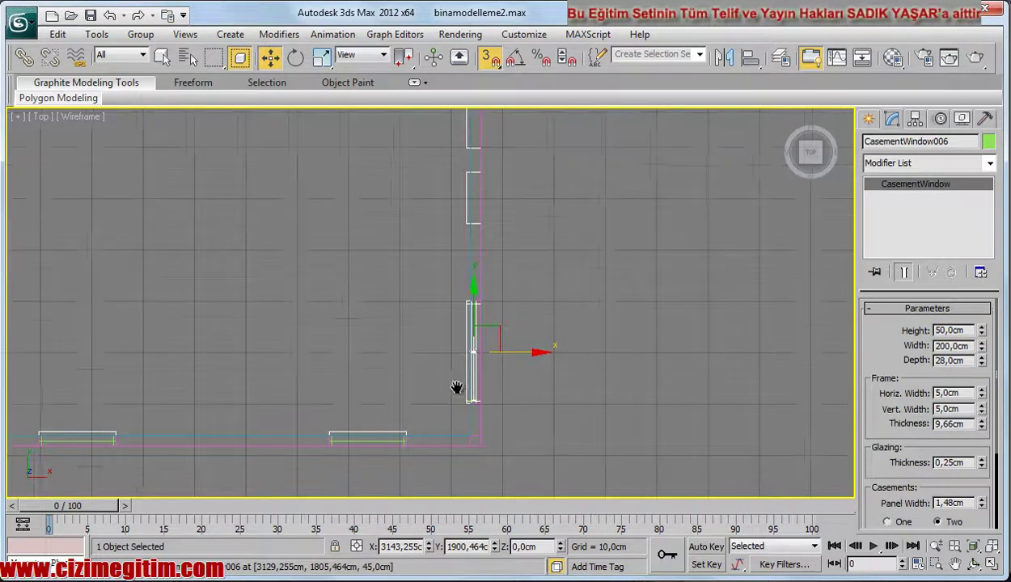
right_click(270, 58)
type("20")
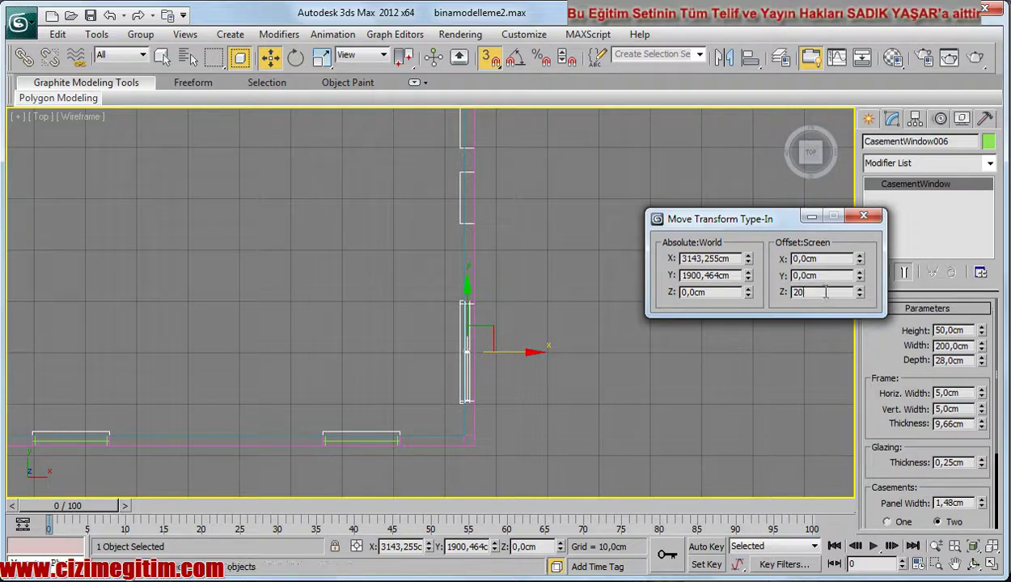
Raise CasementWindow006 by 20 cm in Z with the Move Transform Type-In
key("Return")
left_click(823, 276)
middle_click_drag(540, 371, 414, 311)
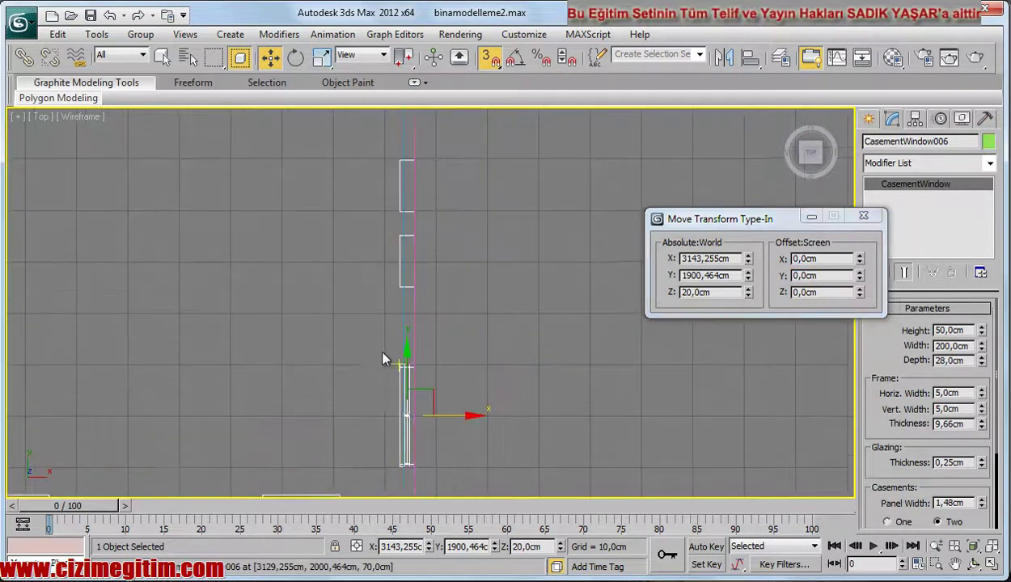
scroll(408, 380, "down", 3)
scroll(411, 356, "down", 2)
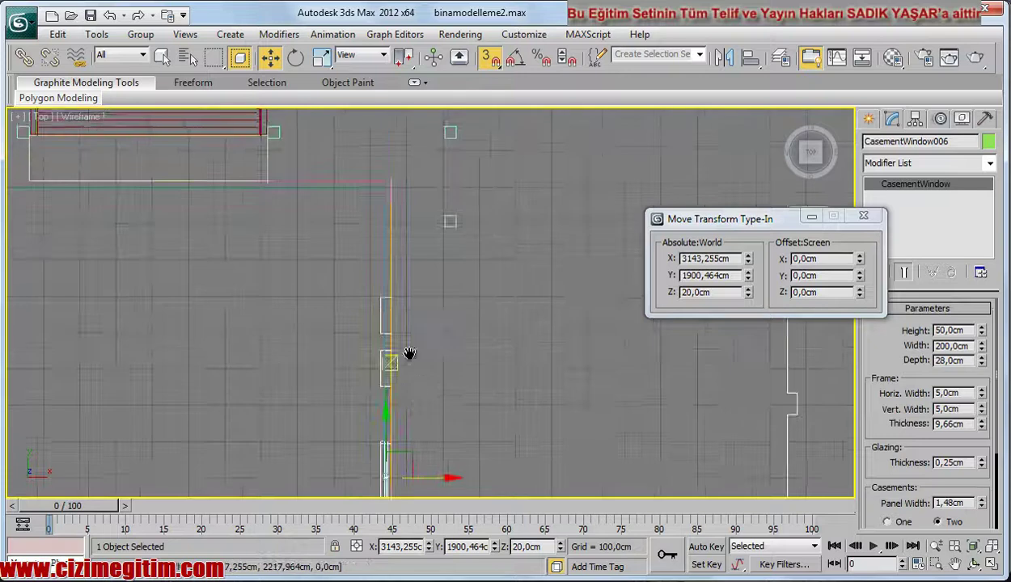
left_click(813, 216)
Cut CasementWindow006's depth to 20 cm and, with snaps off, nudge it along X into the wall
middle_click_drag(501, 322, 480, 362)
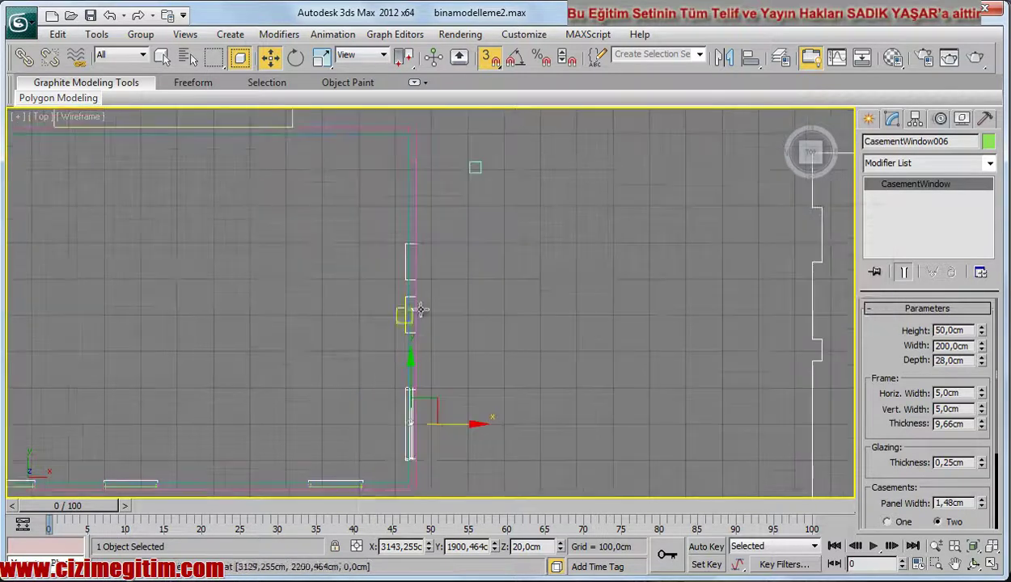
scroll(480, 361, "up", 2)
scroll(500, 323, "up", 2)
type("20")
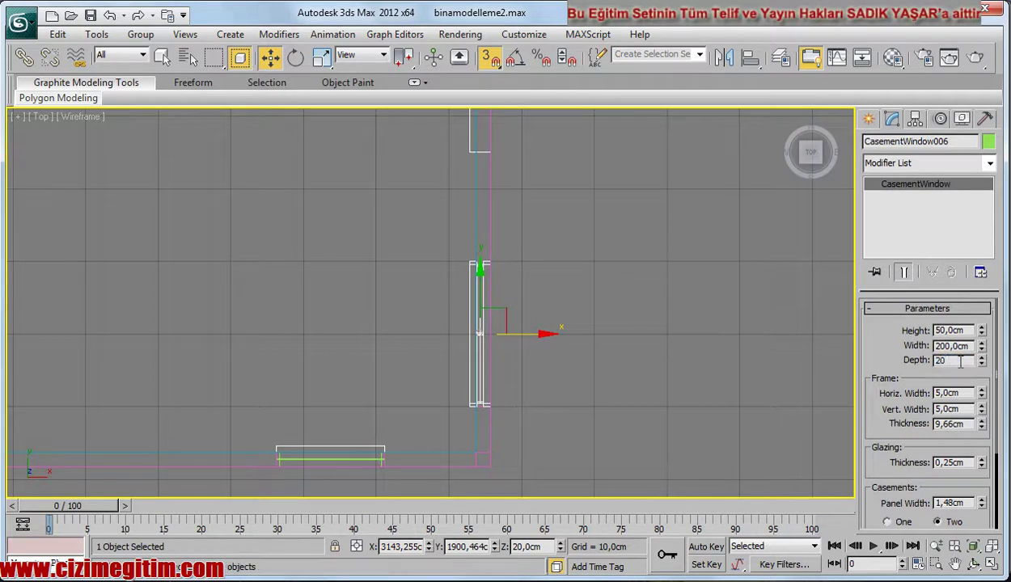
key("Return")
scroll(532, 368, "up", 1)
scroll(538, 370, "up", 1)
key("s")
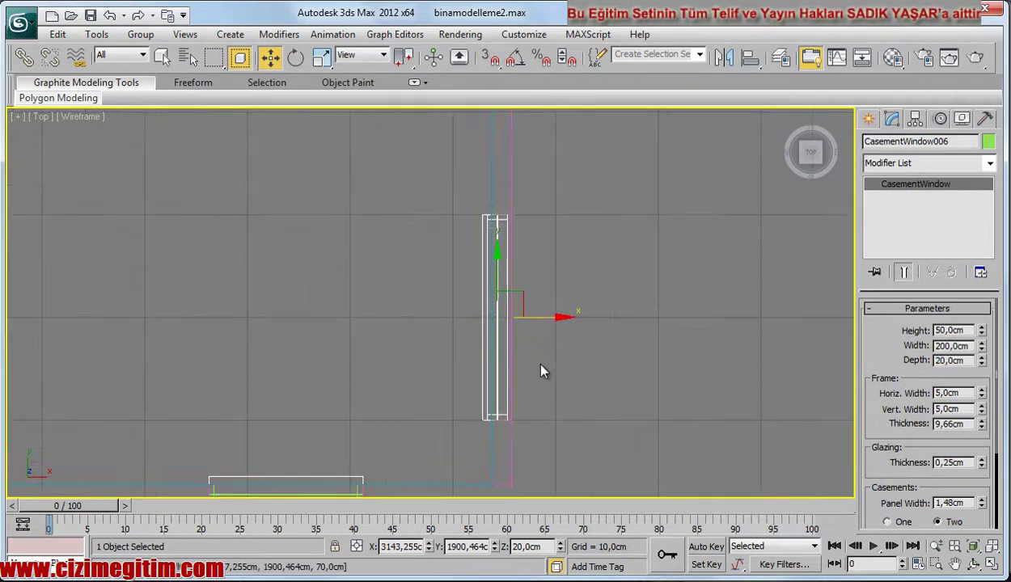
scroll(510, 356, "up", 2)
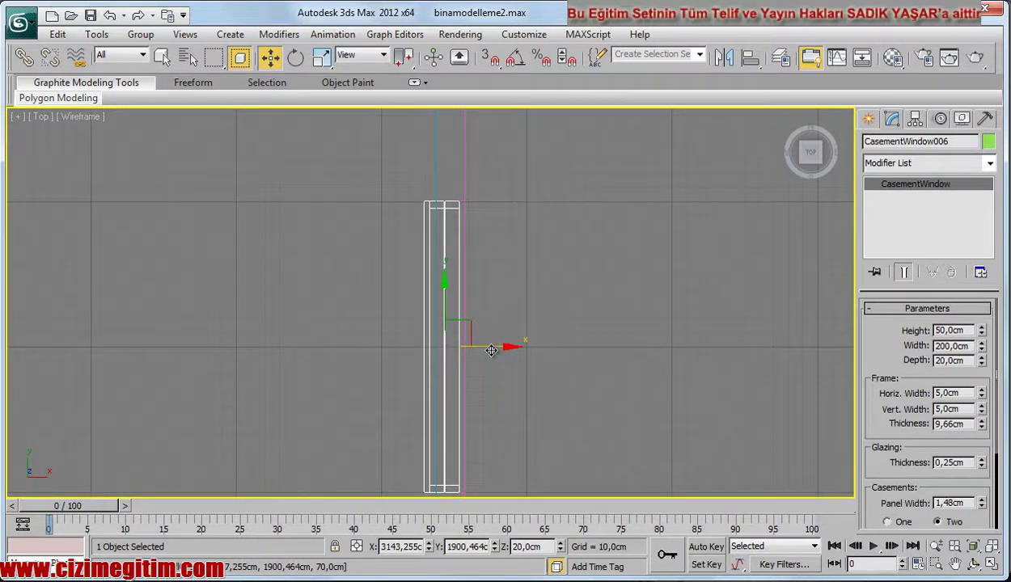
left_click_drag(491, 350, 496, 348)
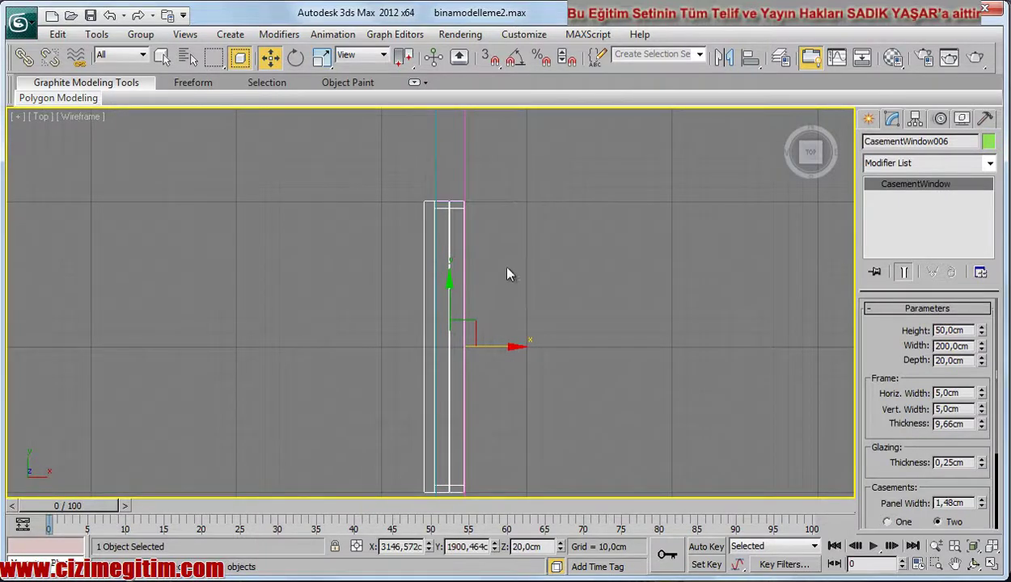
left_click(525, 259)
middle_click_drag(543, 225, 542, 261)
scroll(486, 343, "down", 3)
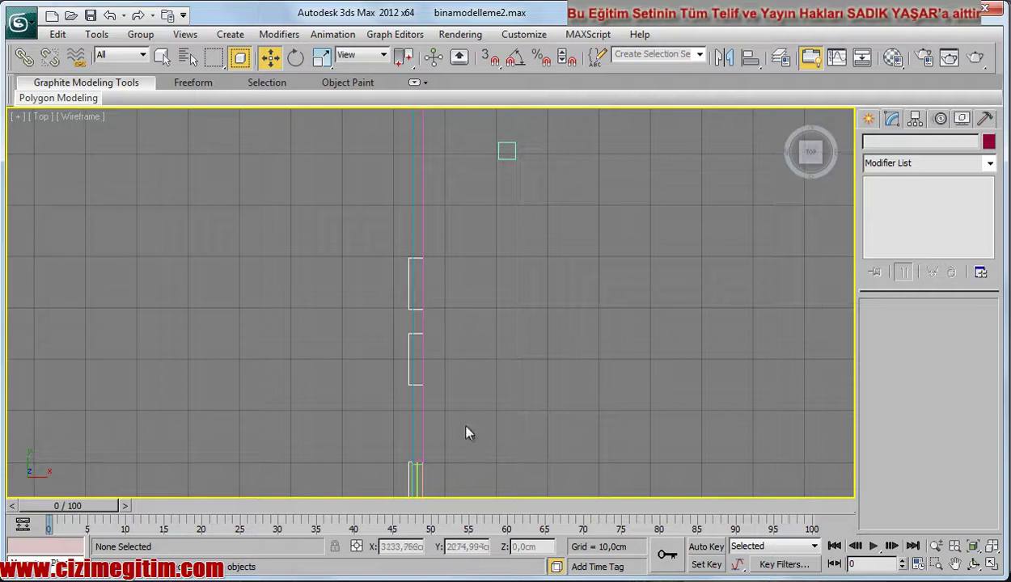
Snap-draw CasementWindow007, 100 cm wide, 28 cm deep, about 109 cm high, in the next side-wall opening
scroll(411, 364, "down", 1)
scroll(467, 342, "up", 1)
left_click(868, 119)
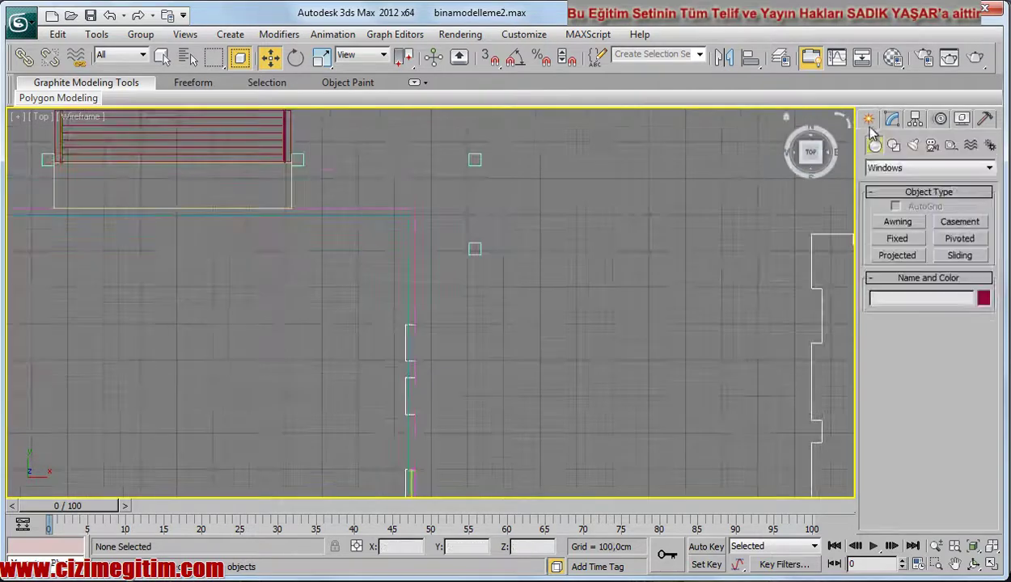
scroll(412, 343, "up", 2)
scroll(453, 287, "up", 1)
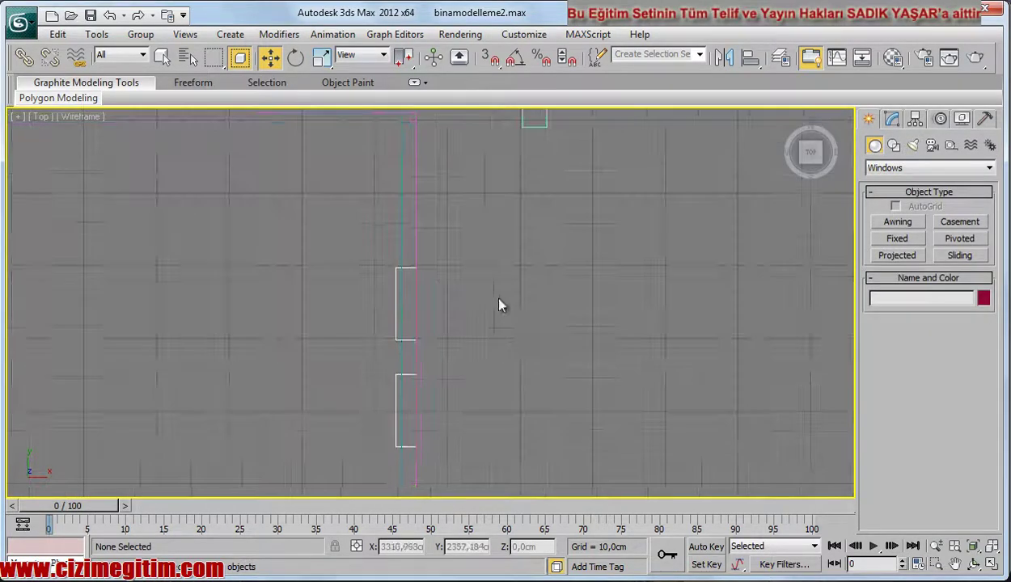
left_click(960, 221)
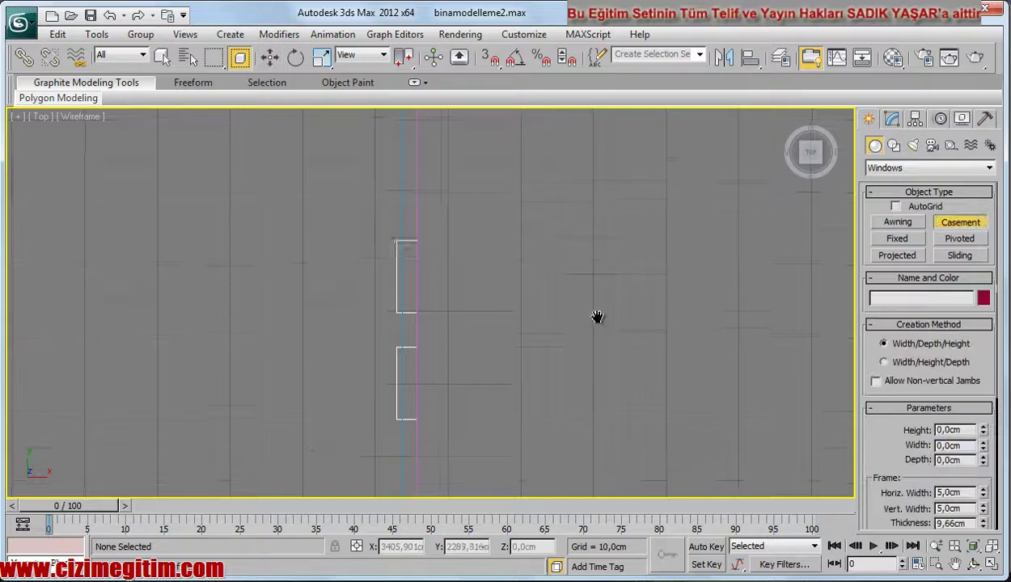
middle_click_drag(597, 316, 601, 270)
key("s")
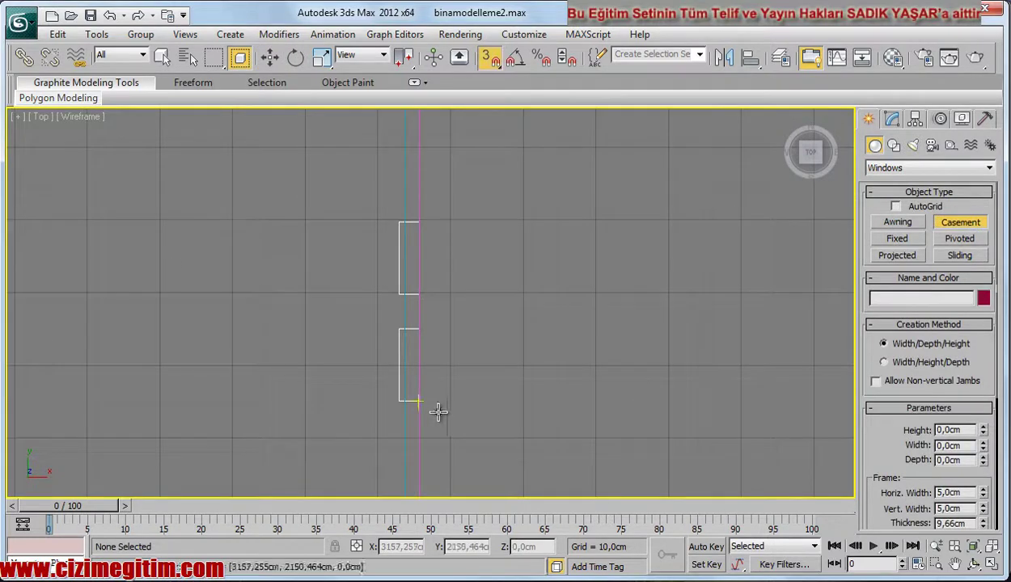
left_click_drag(422, 402, 423, 326)
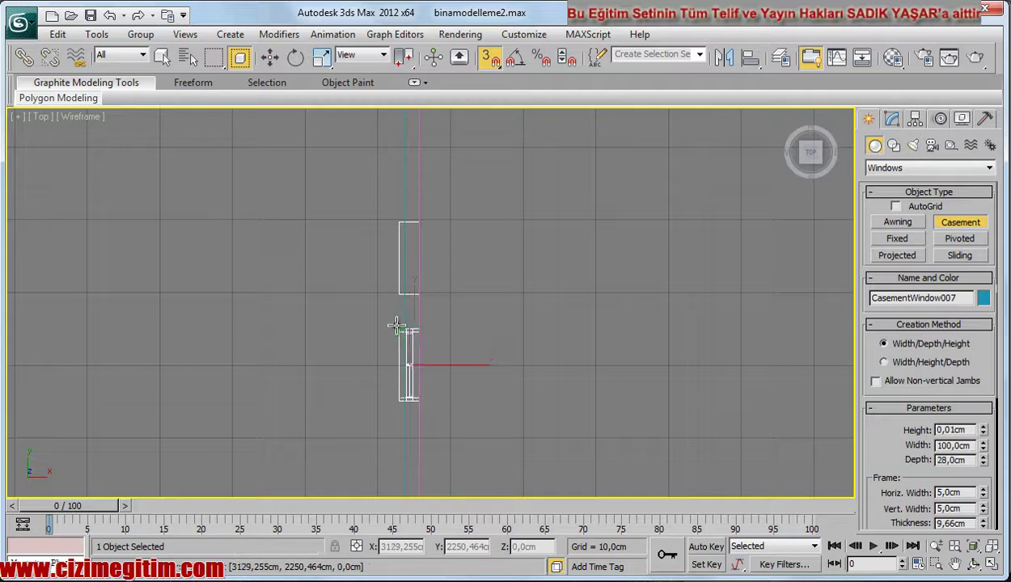
left_click(396, 326)
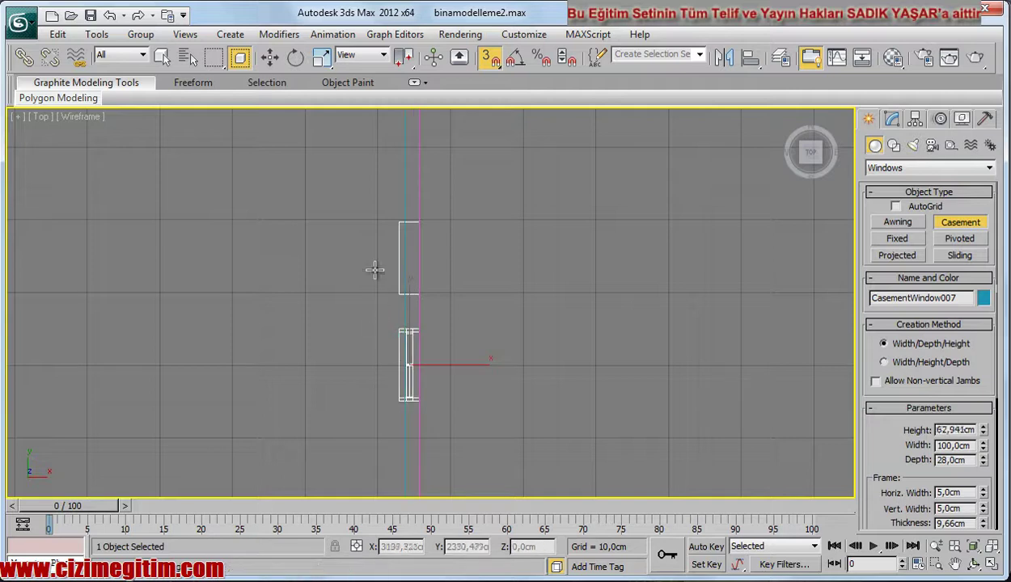
left_click(258, 268)
right_click(253, 261)
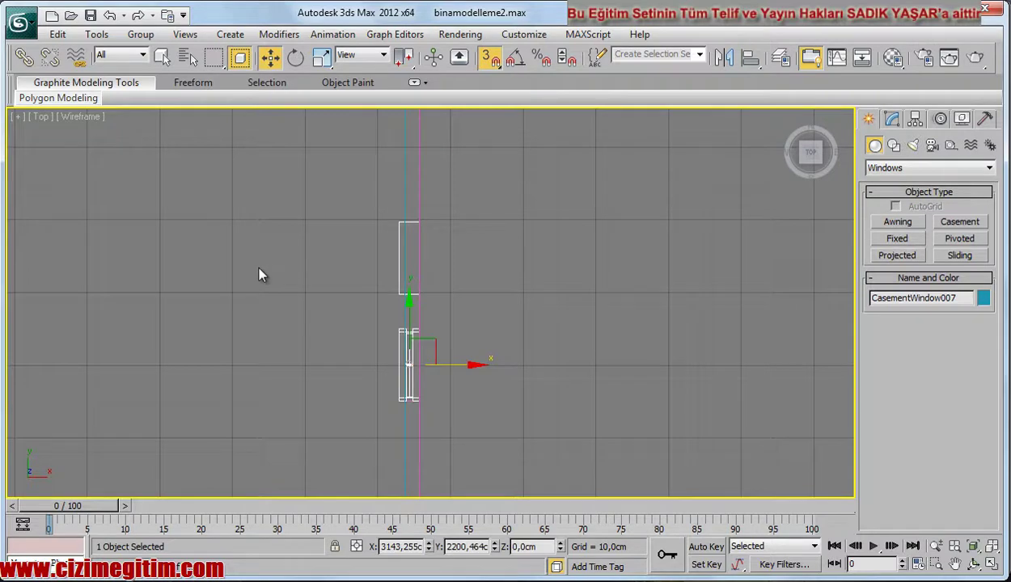
Set CasementWindow007's depth to 20 cm and Casements to One
left_click(893, 119)
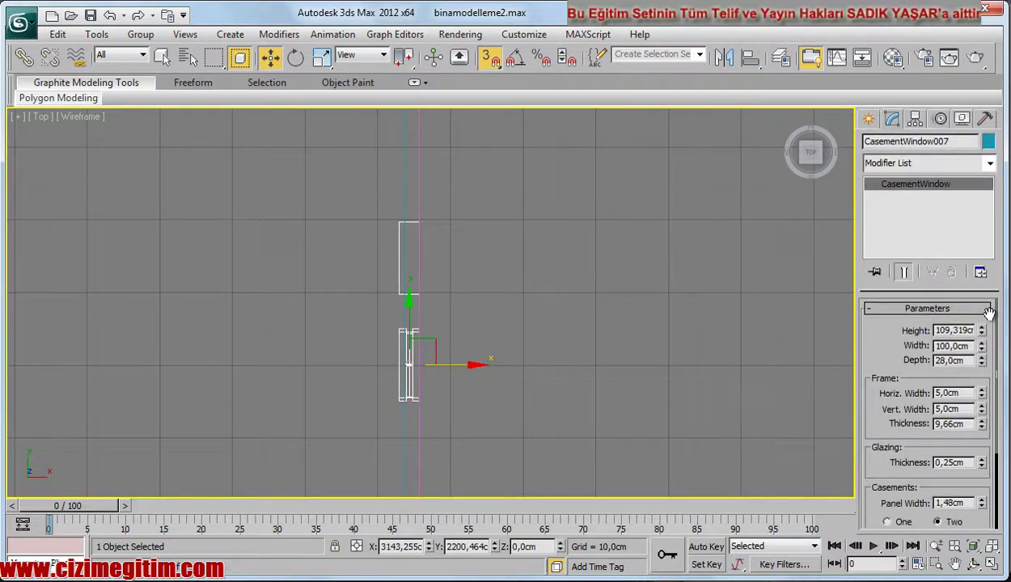
double_click(971, 361)
type("20")
key("Return")
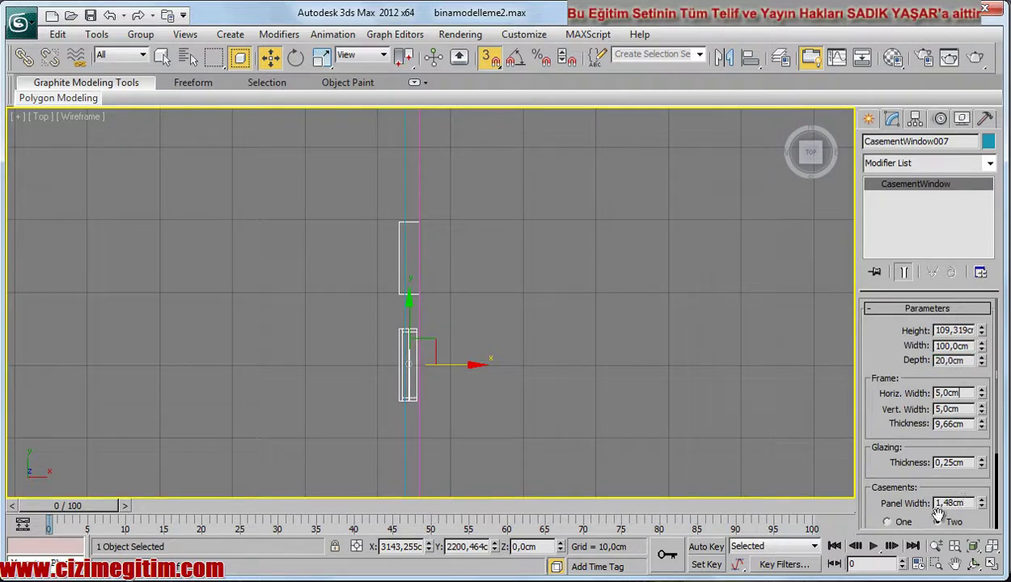
left_click(886, 521)
Turn off snaps and nudge CasementWindow007 along X into the wall
scroll(615, 311, "up", 1)
scroll(537, 286, "up", 2)
scroll(509, 324, "up", 2)
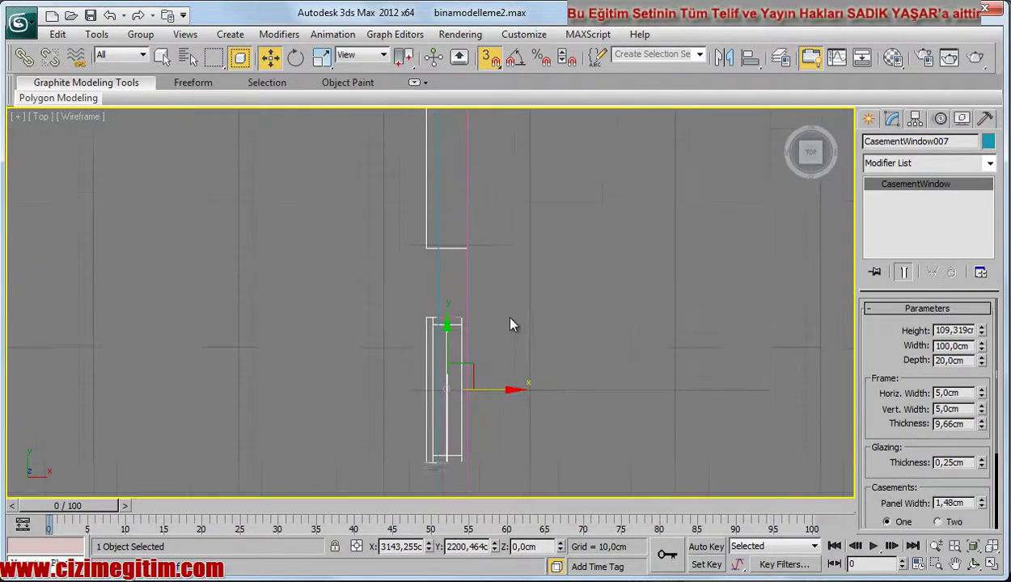
middle_click_drag(512, 371, 512, 329)
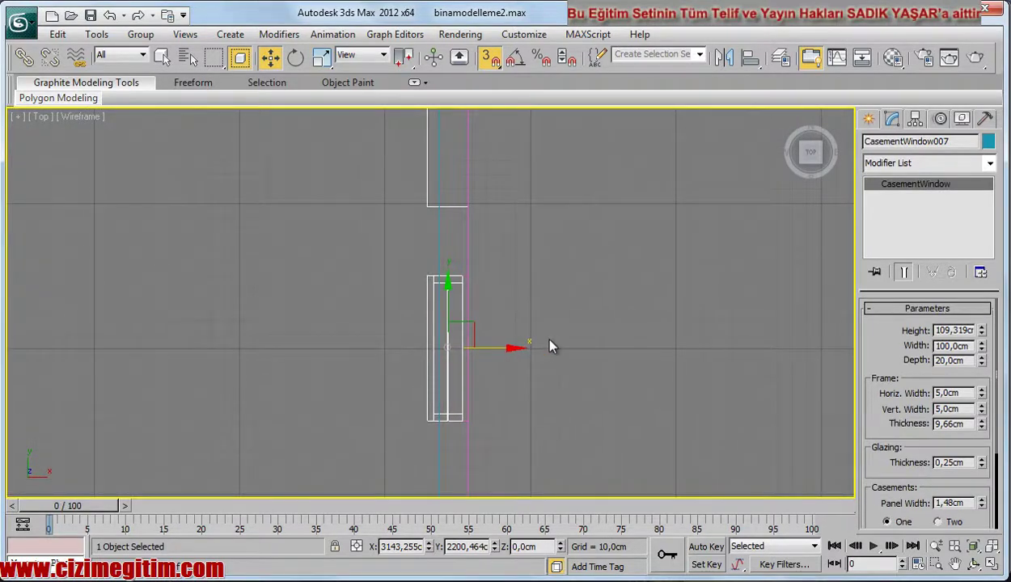
key("s")
left_click_drag(503, 348, 508, 349)
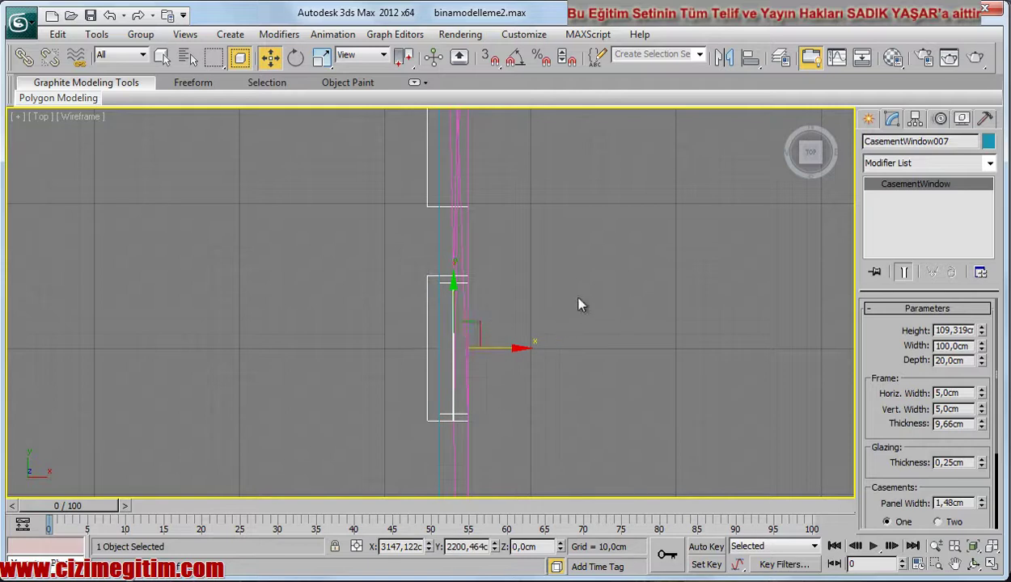
left_click(602, 305)
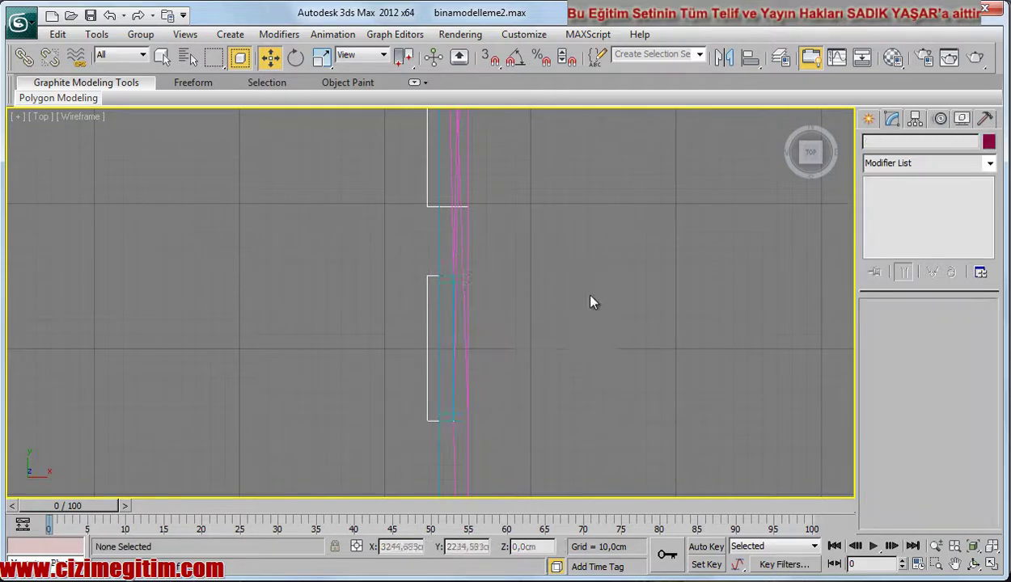
left_click(450, 346)
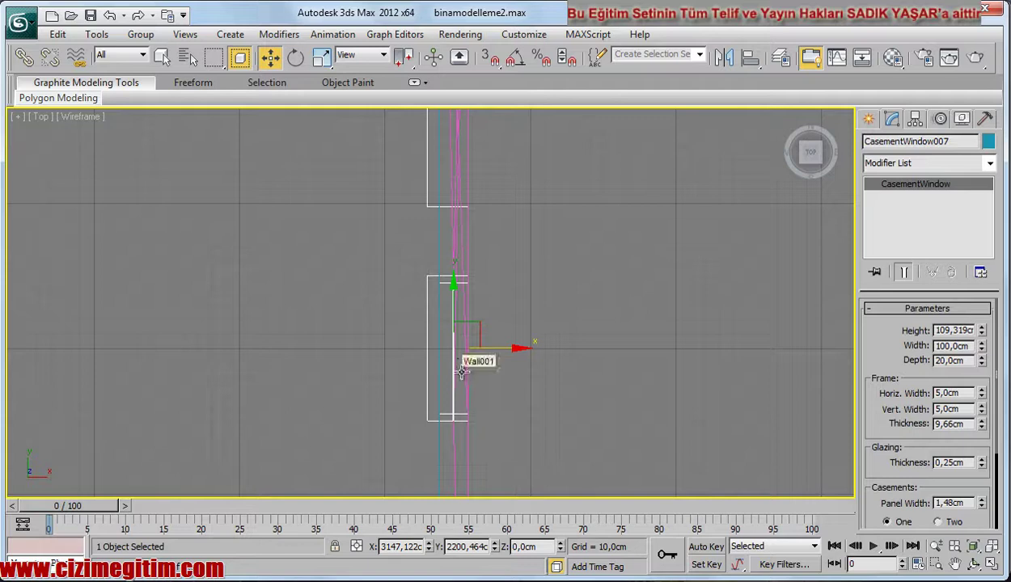
Raise CasementWindow007 20 cm and snap it along Y into the upper opening at Y 2347.6 cm
right_click(270, 57)
type("20")
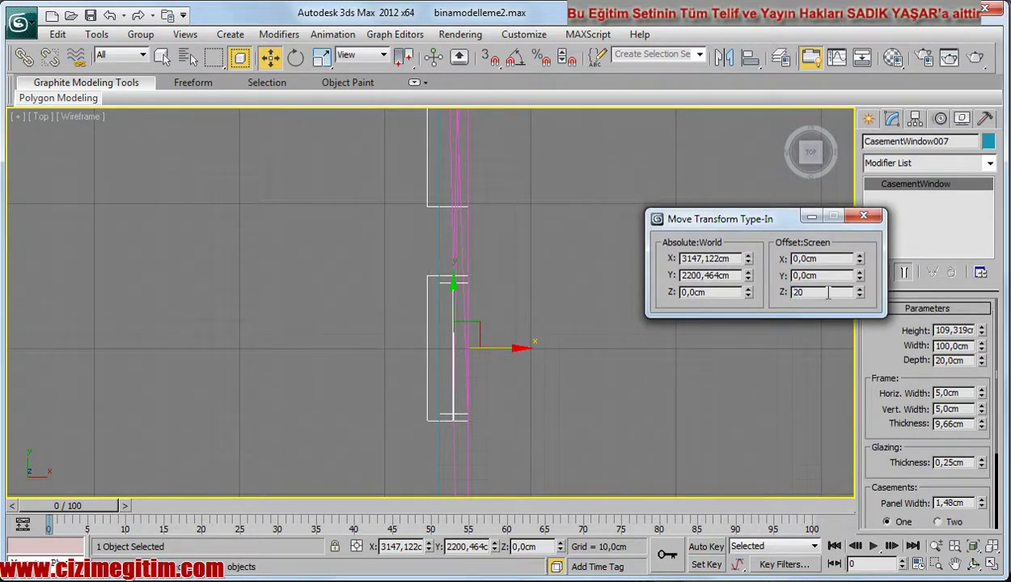
key("Return")
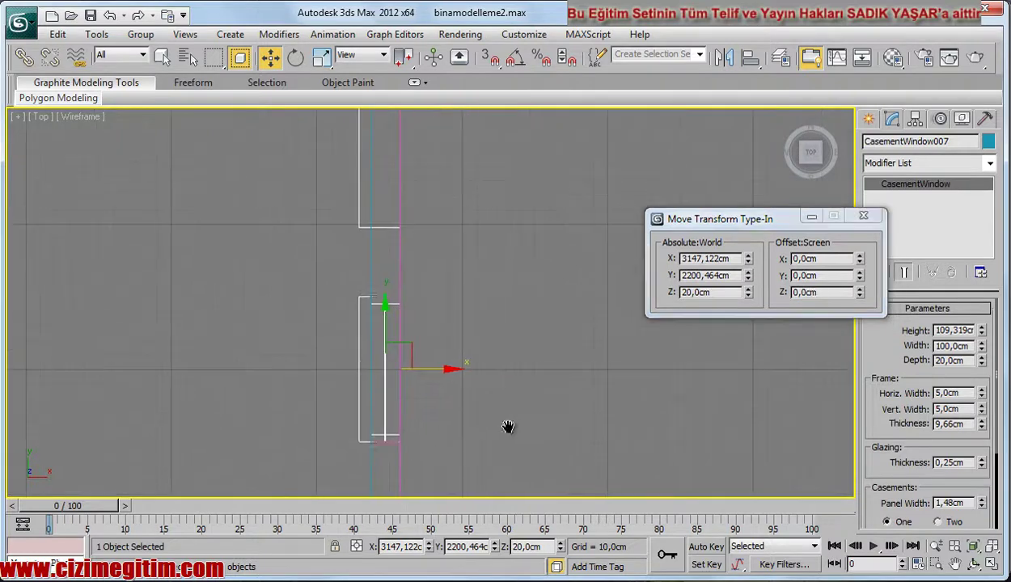
middle_click_drag(577, 412, 510, 397)
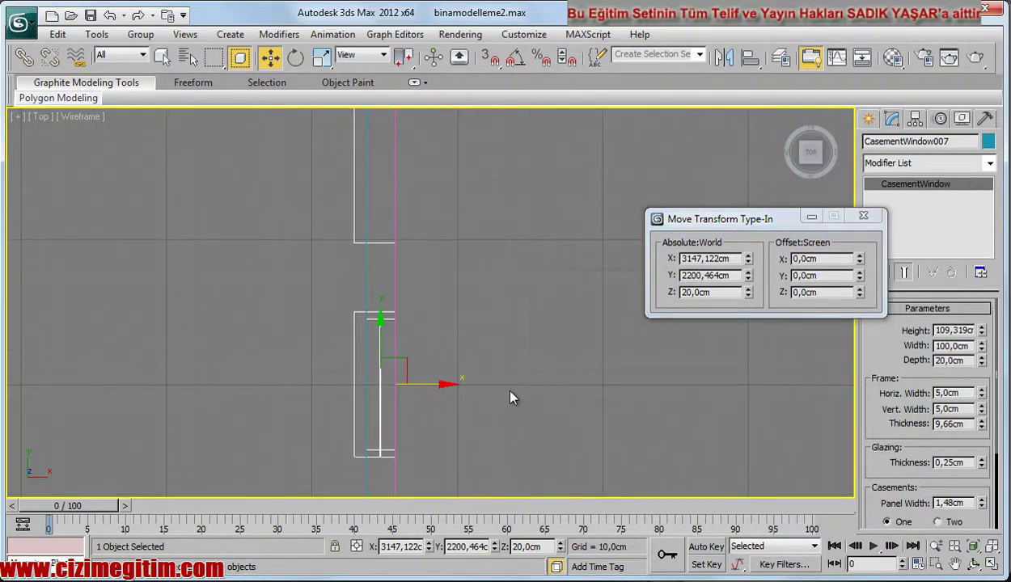
key("s")
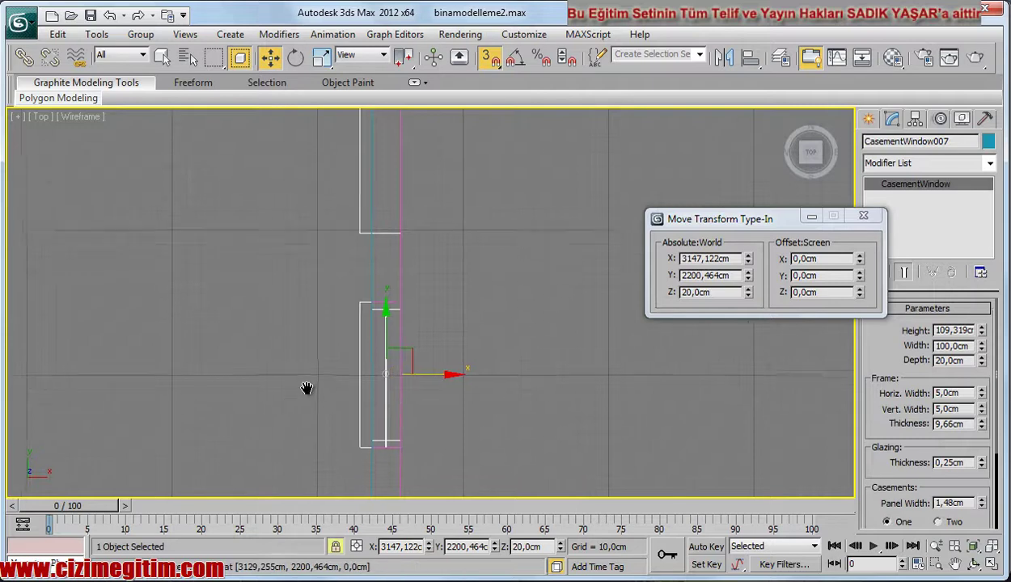
middle_click_drag(305, 388, 284, 393)
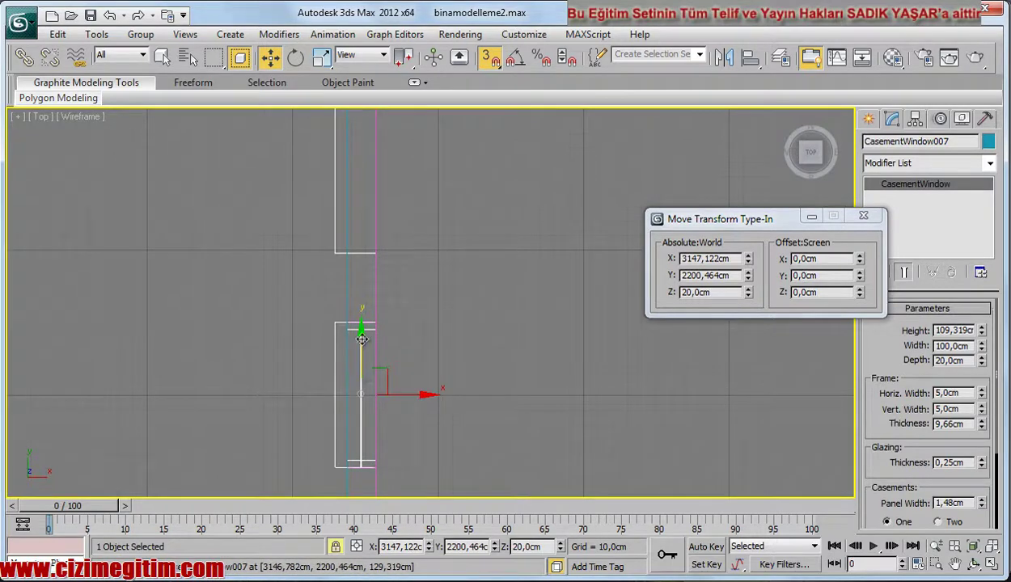
left_click_drag(335, 468, 331, 258)
scroll(330, 287, "down", 2)
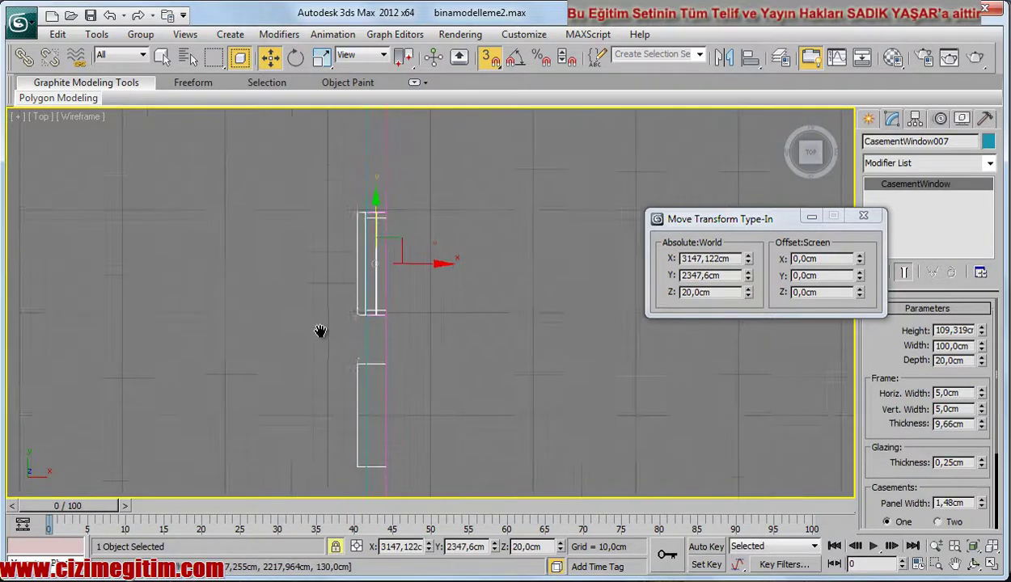
Clone the window as a copy named CasementWindow008
right_click(377, 254)
left_click(393, 324)
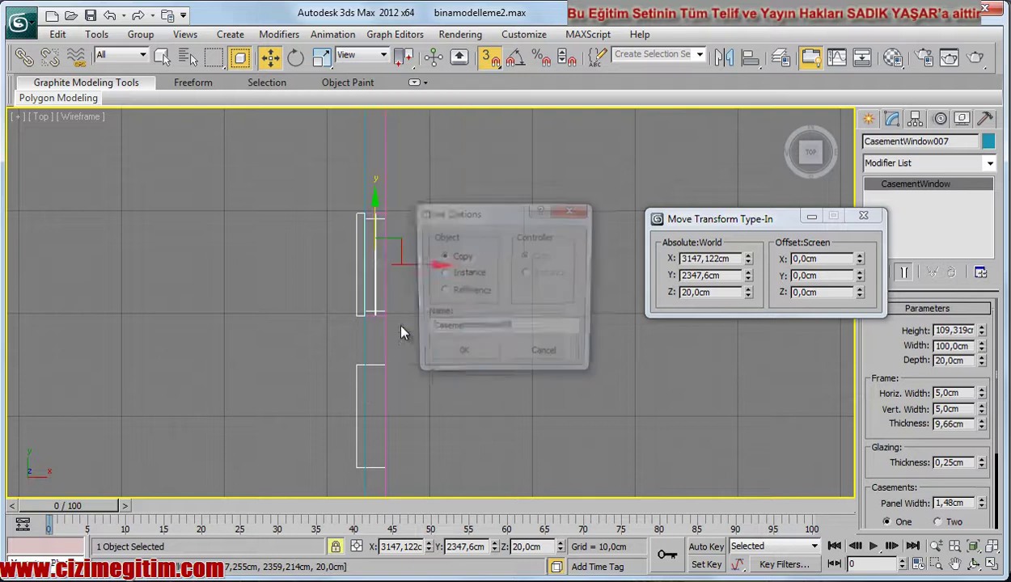
left_click(460, 357)
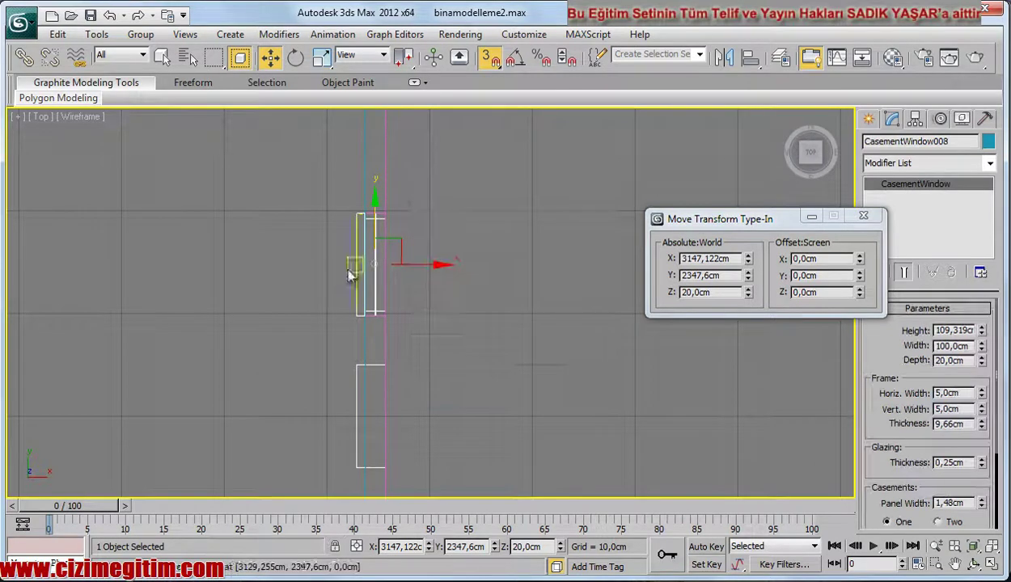
Move CasementWindow008 down along Y into the lower opening at Y 2200.464 cm
left_click_drag(354, 212, 355, 245)
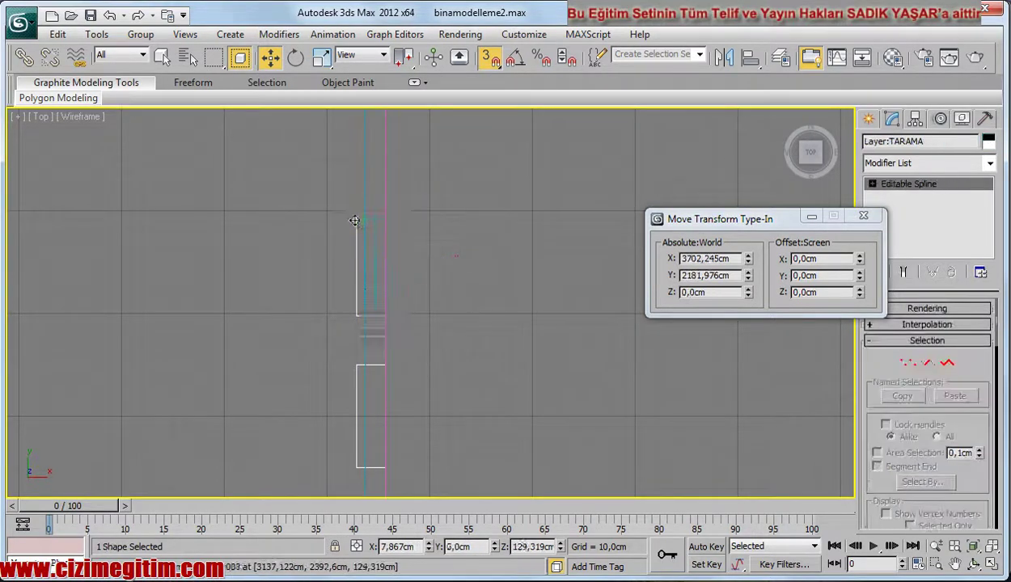
right_click(357, 243)
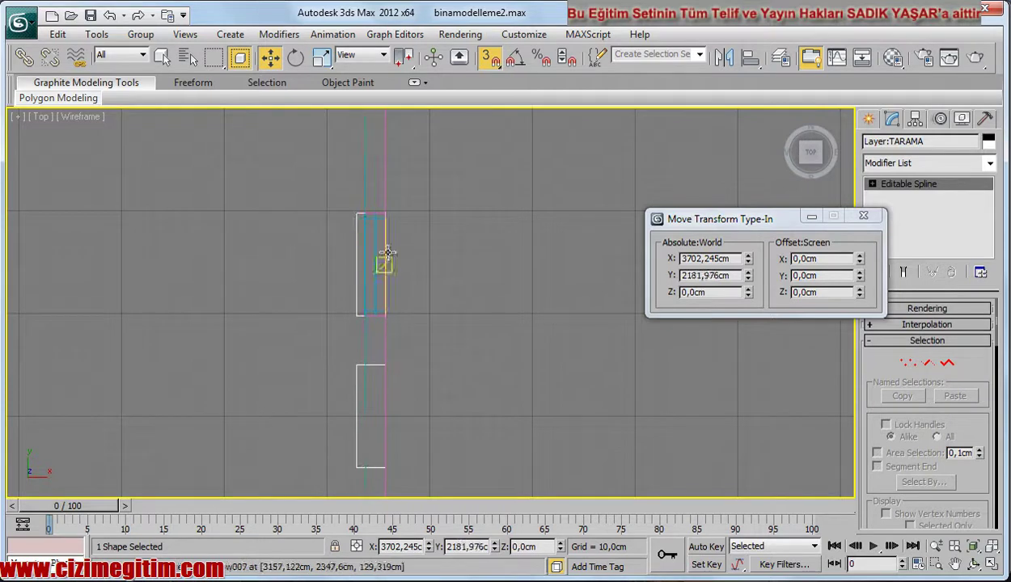
left_click(408, 255)
left_click(376, 254)
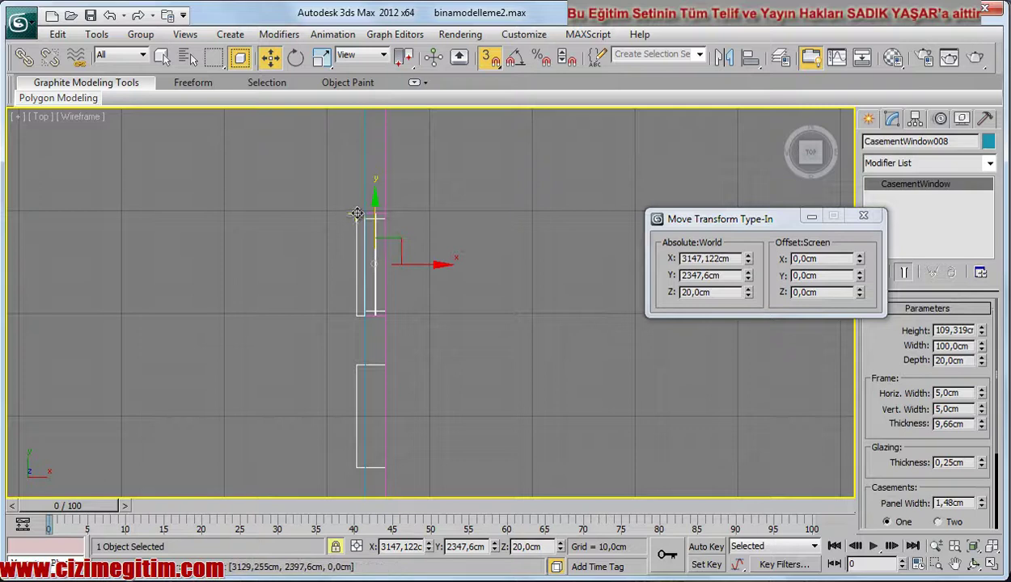
mouse_move(355, 214)
left_mouse_down()
mouse_move(349, 288)
mouse_move(324, 378)
left_mouse_up()
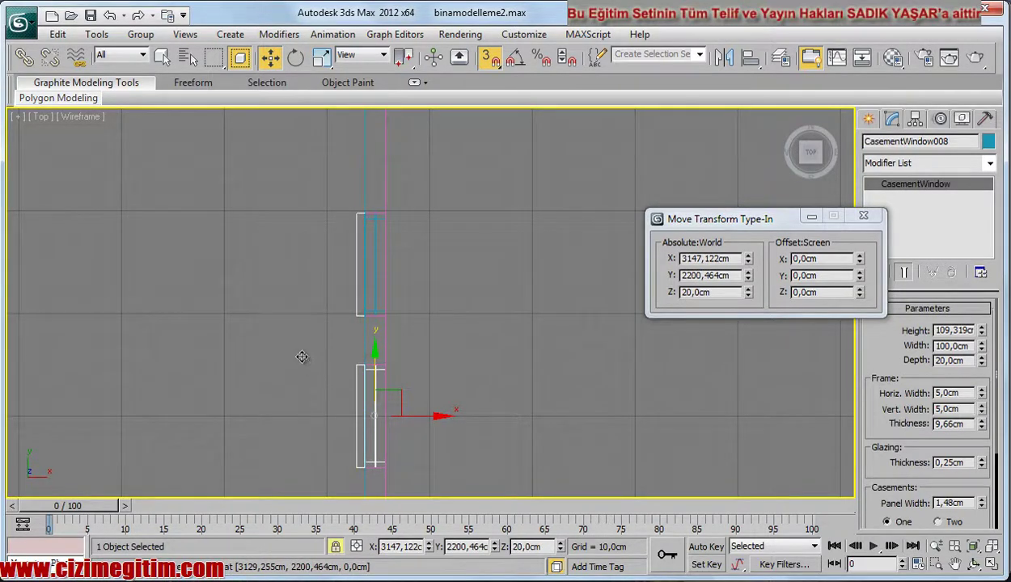
scroll(429, 305, "down", 3)
Maximize the Perspective view and orbit it to face the side wall's two casement windows
left_click(862, 215)
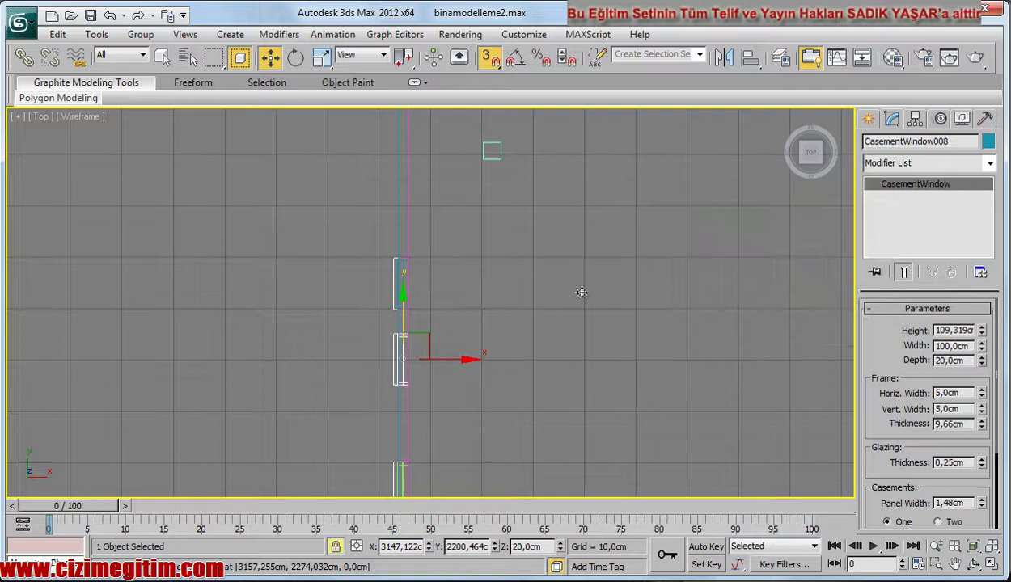
key("alt+w")
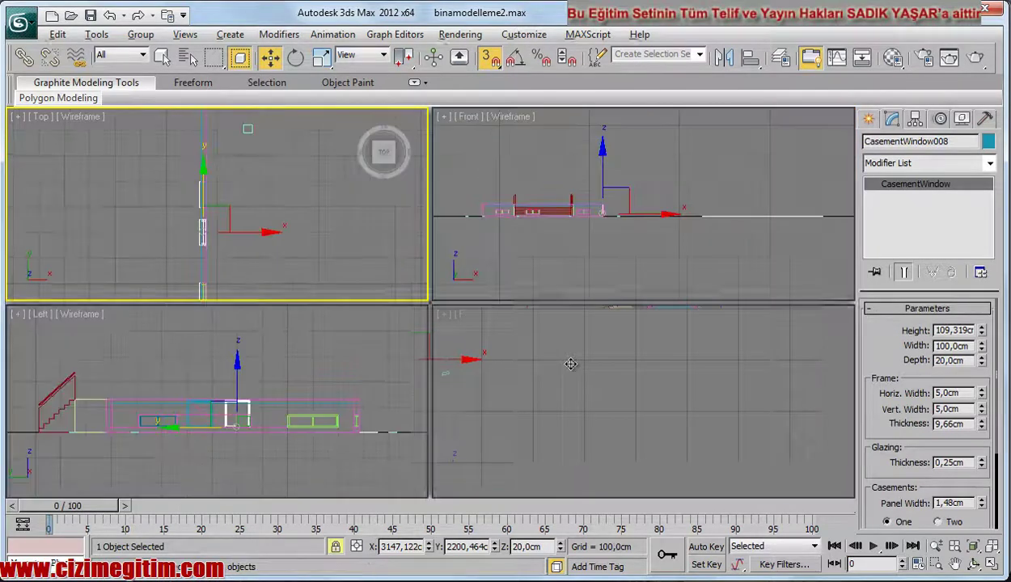
scroll(661, 418, "down", 2)
scroll(661, 418, "down", 3)
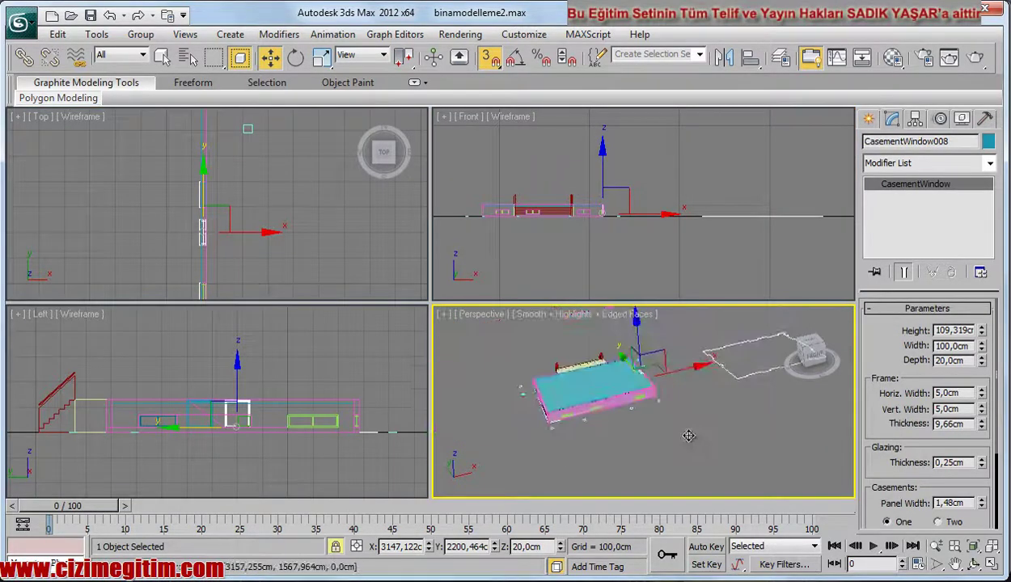
key("alt+w")
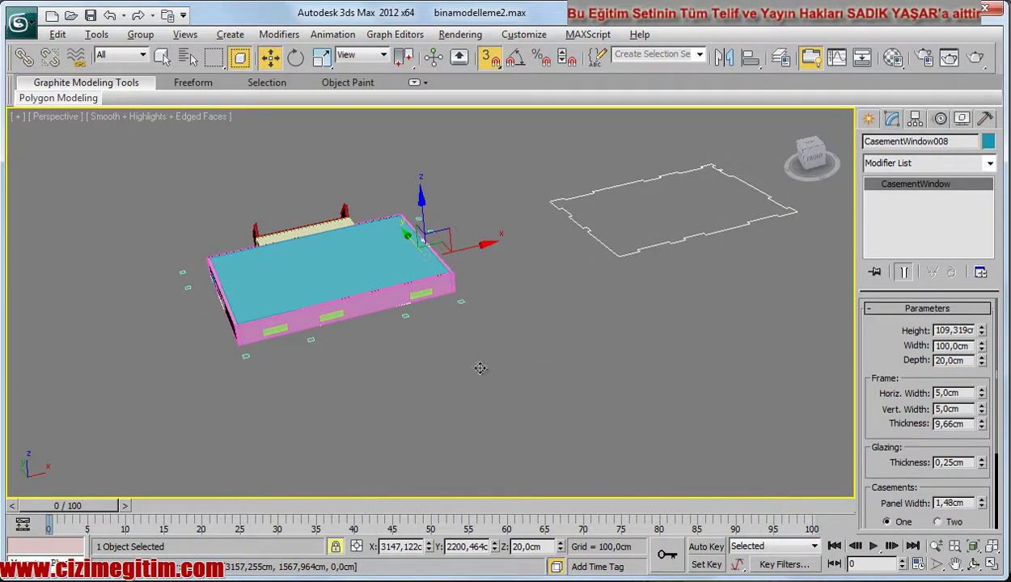
scroll(479, 368, "up", 5)
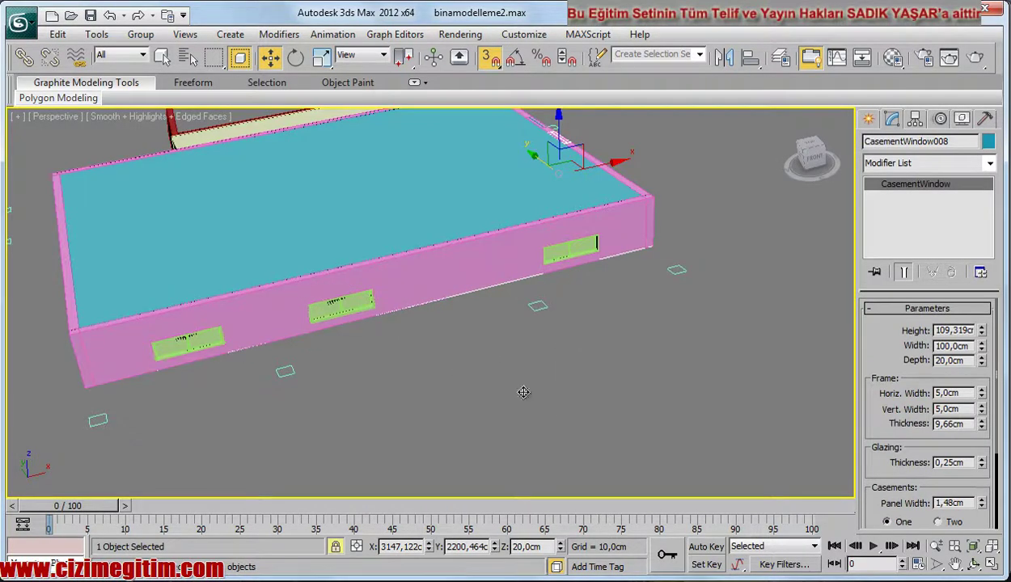
left_click(974, 565)
mouse_move(519, 350)
left_mouse_down()
mouse_move(374, 343)
mouse_move(418, 336)
mouse_move(386, 368)
mouse_move(463, 334)
mouse_move(424, 316)
mouse_move(453, 350)
left_mouse_up()
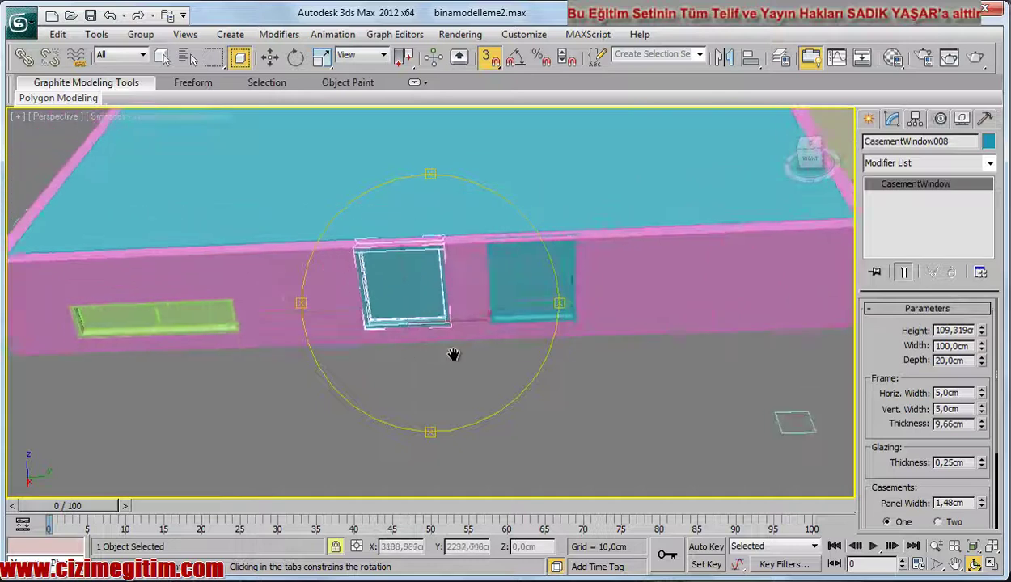
middle_click_drag(454, 354, 498, 357)
key("w")
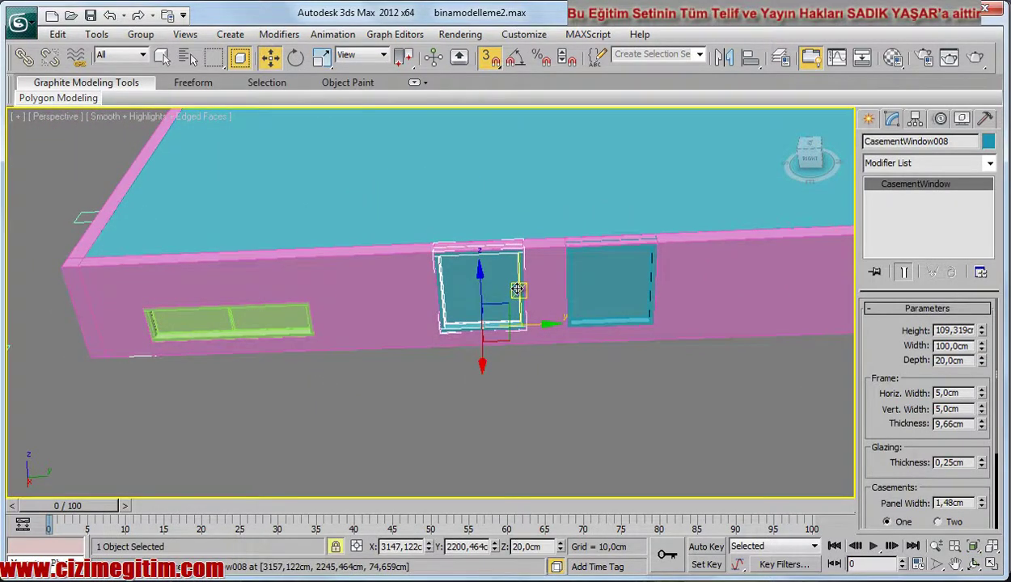
Set CasementWindow008's height to 50 cm and turn off 3D snaps
double_click(955, 330)
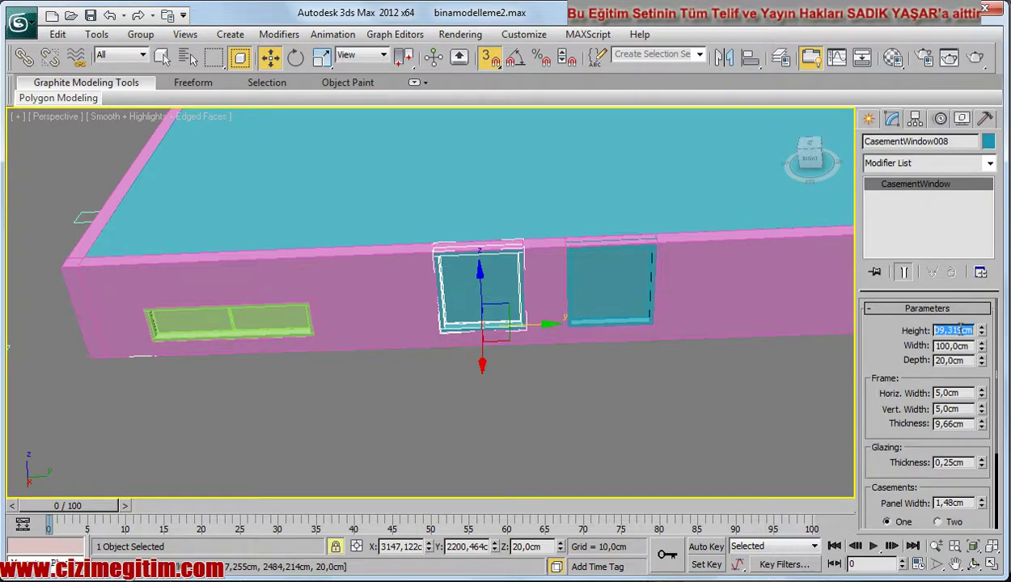
type("50")
key("Return")
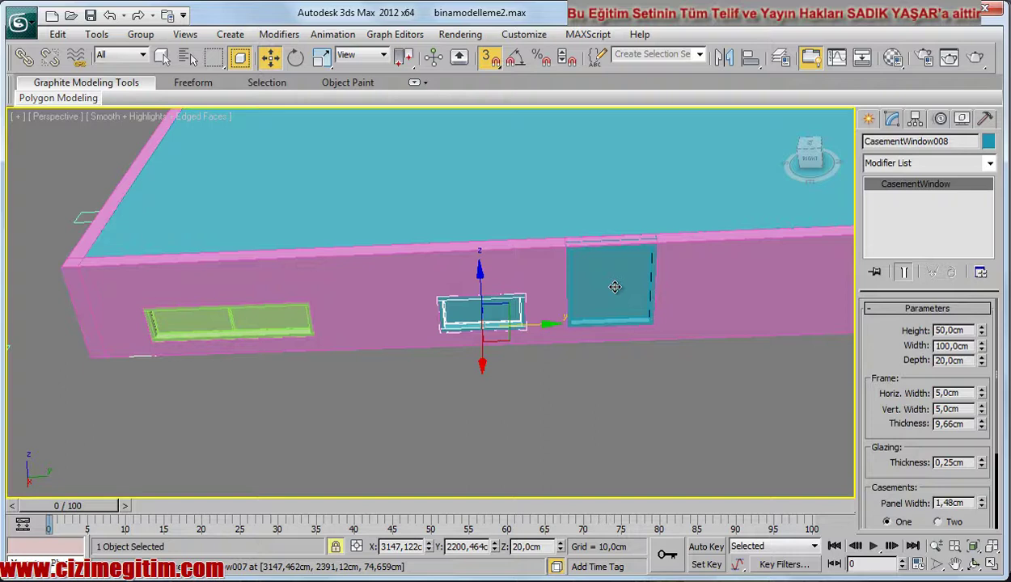
key("s")
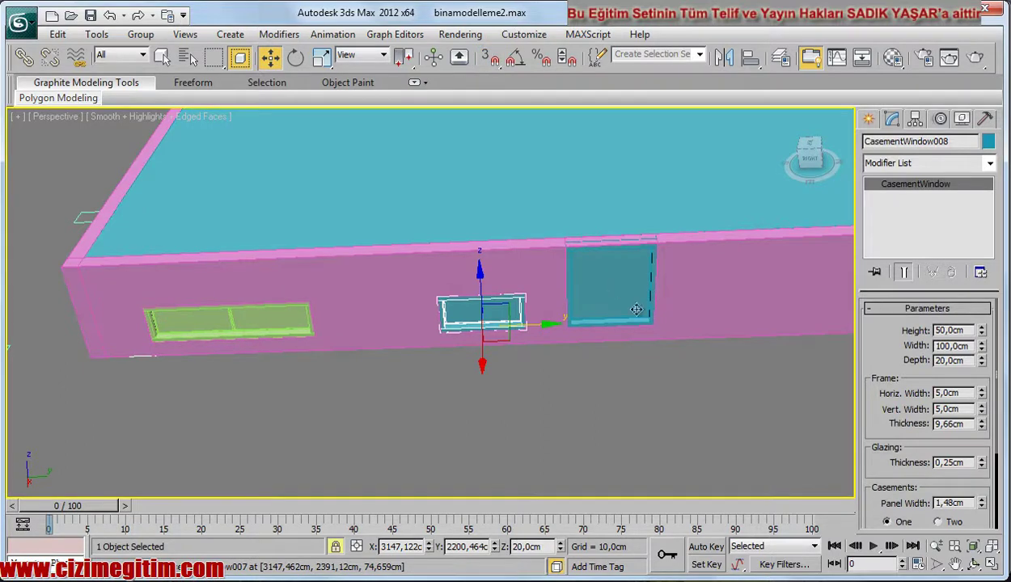
right_click(550, 384)
key("Escape")
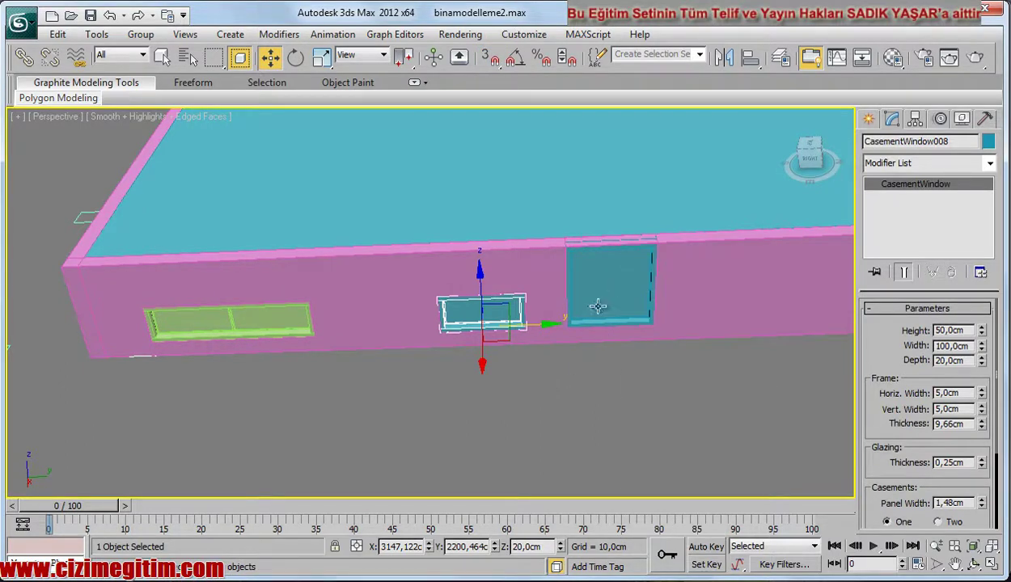
Change CasementWindow007's height to 50 cm as well
left_click(598, 306)
double_click(956, 331)
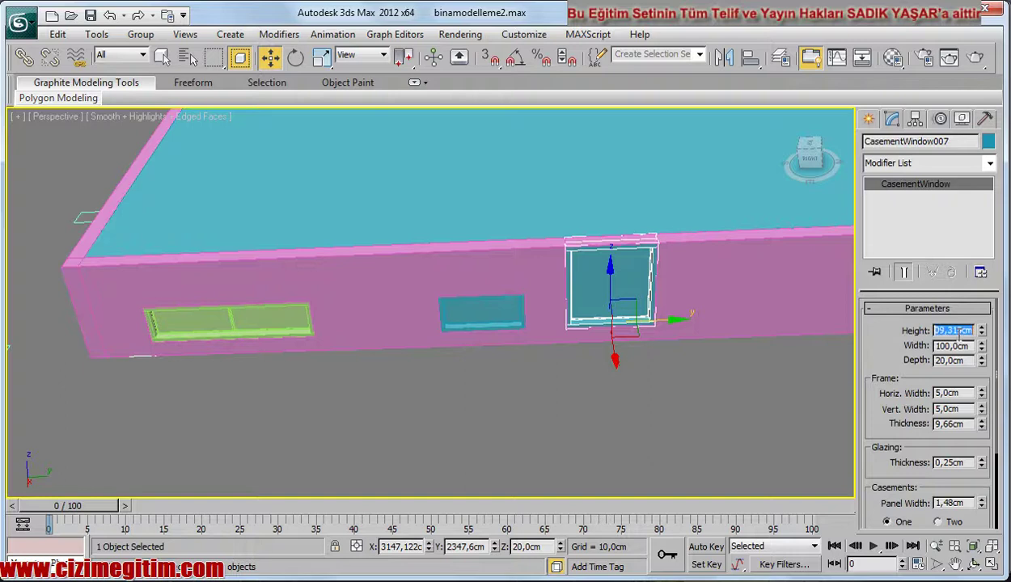
type("50")
key("Return")
left_click(642, 387)
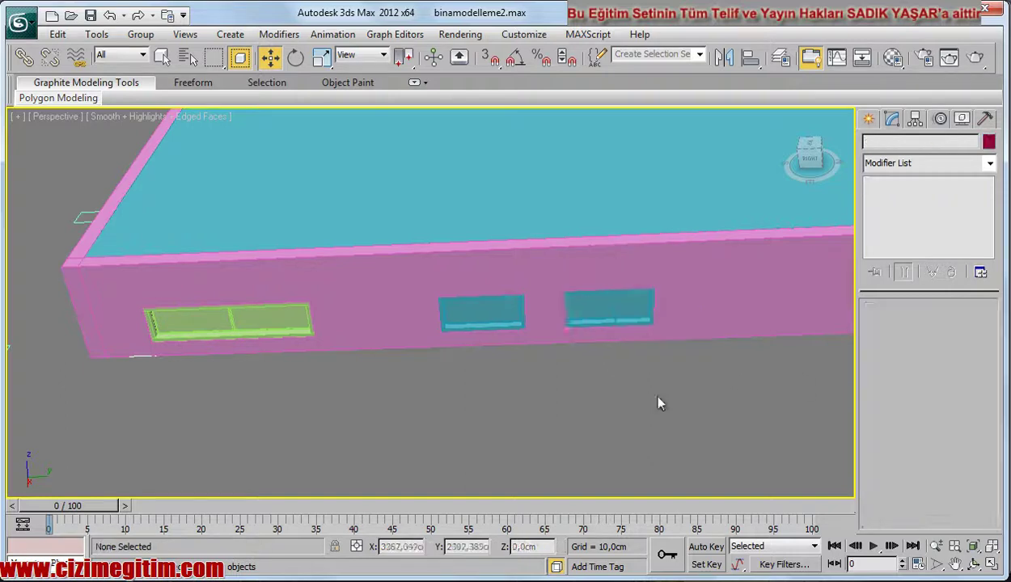
scroll(642, 387, "down", 3)
Zoom, pan and orbit the Perspective view around to the building's far long wall and its openings
mouse_move(586, 383)
middle_mouse_down()
mouse_move(549, 393)
mouse_move(491, 368)
mouse_move(530, 422)
mouse_move(588, 406)
middle_mouse_up()
scroll(548, 393, "up", 2)
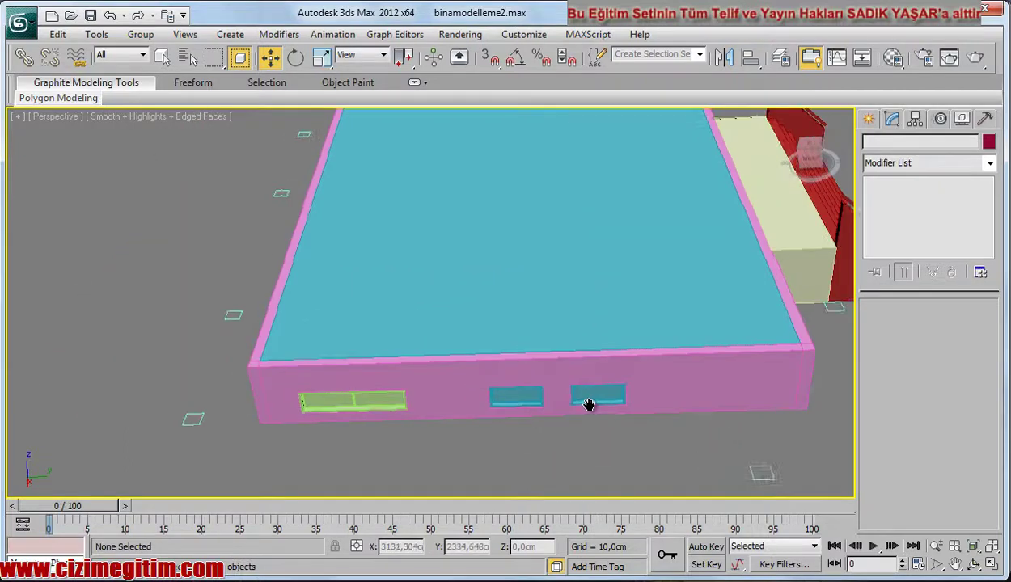
middle_click_drag(794, 440, 625, 372, "alt")
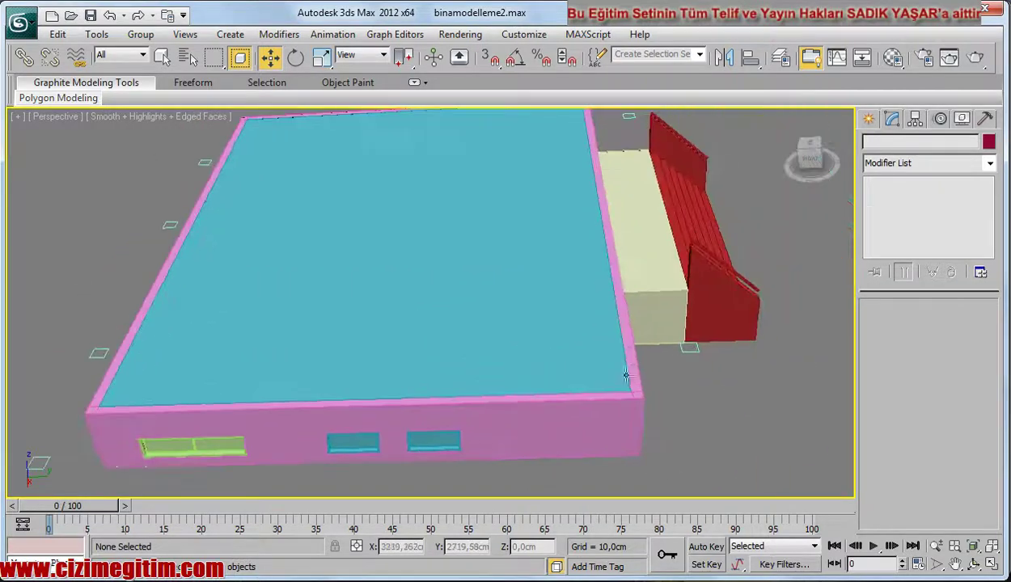
left_click(975, 565)
mouse_move(465, 397)
left_mouse_down()
mouse_move(328, 355)
mouse_move(400, 379)
mouse_move(487, 354)
left_mouse_up()
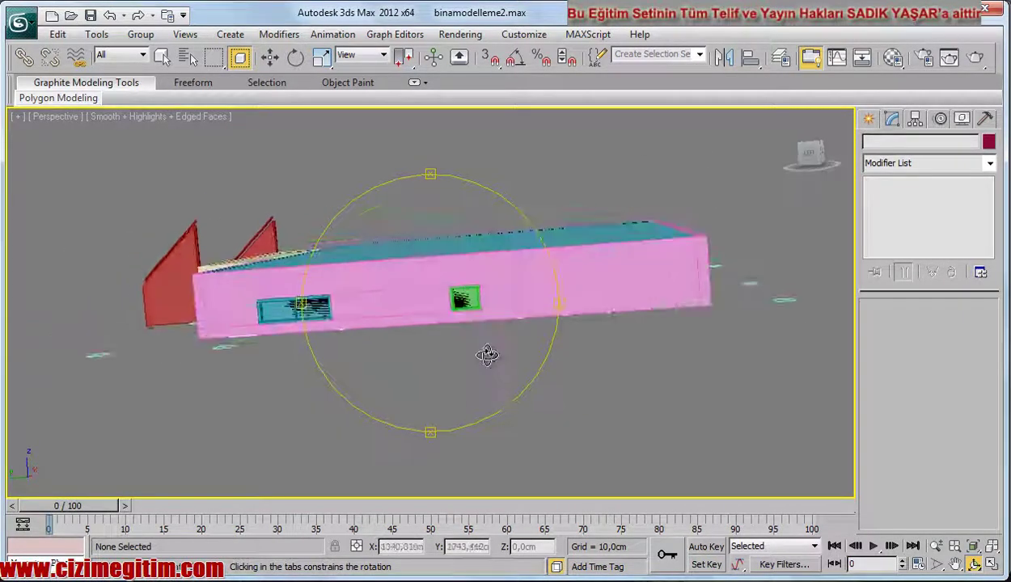